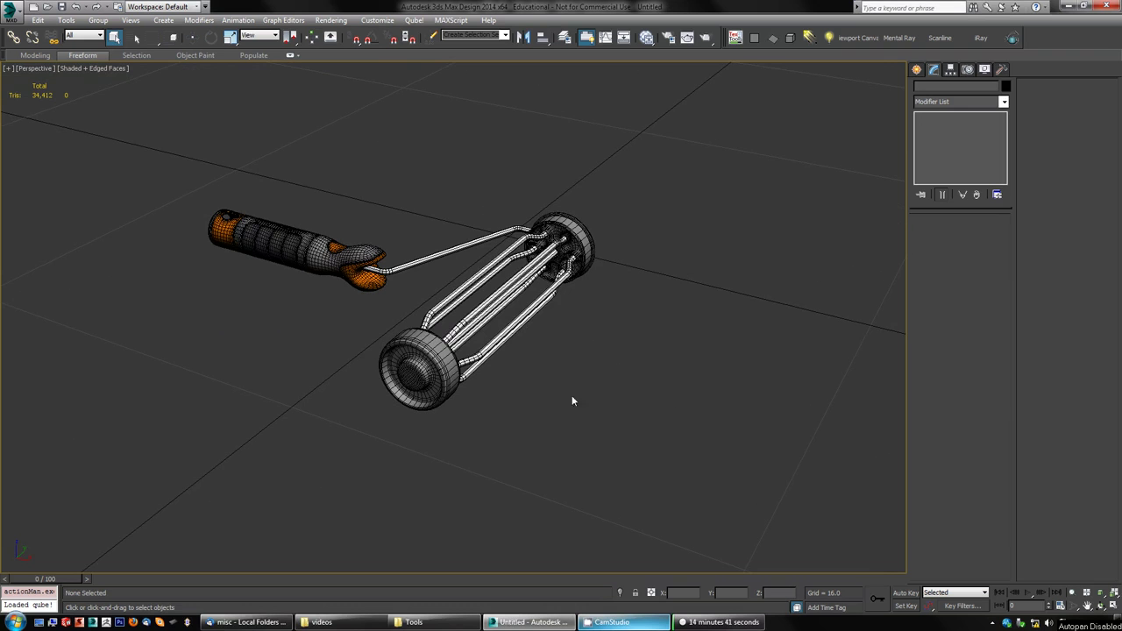
Isolate the Handle_Wire object and display the settings of its base Line
{"action": "middle_click_drag", "start_coordinate": [559, 359], "coordinate": [562, 369], "text": "alt"}
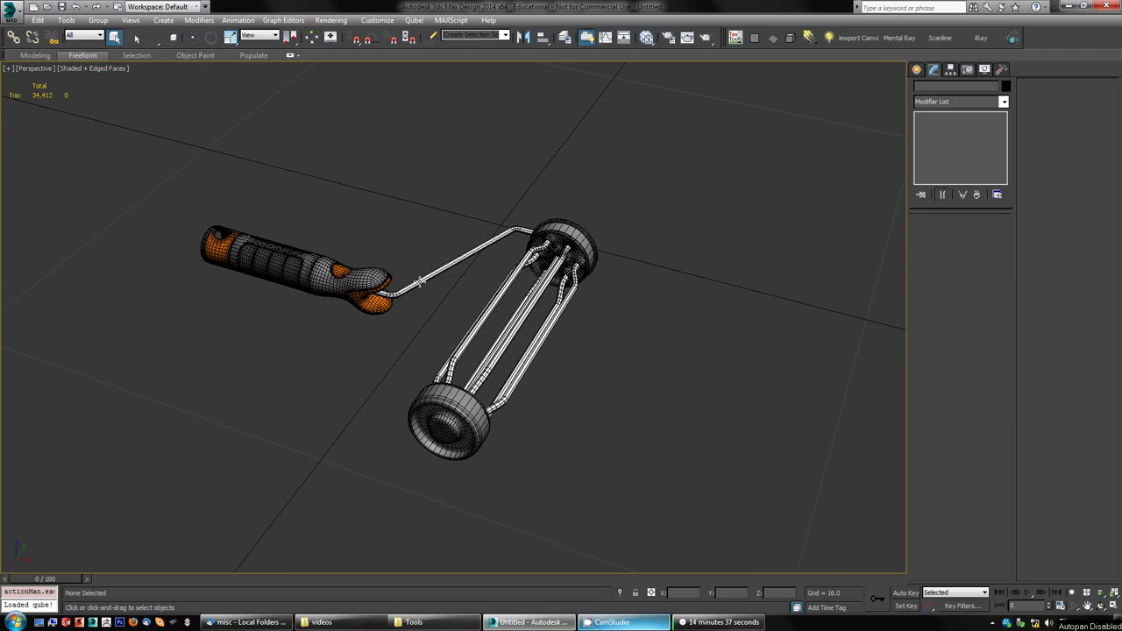
{"action": "middle_click_drag", "start_coordinate": [421, 280], "coordinate": [382, 290], "text": "alt"}
{"action": "scroll", "coordinate": [403, 315], "scroll_direction": "up", "scroll_amount": 5}
{"action": "scroll", "coordinate": [402, 313], "scroll_direction": "down", "scroll_amount": 5}
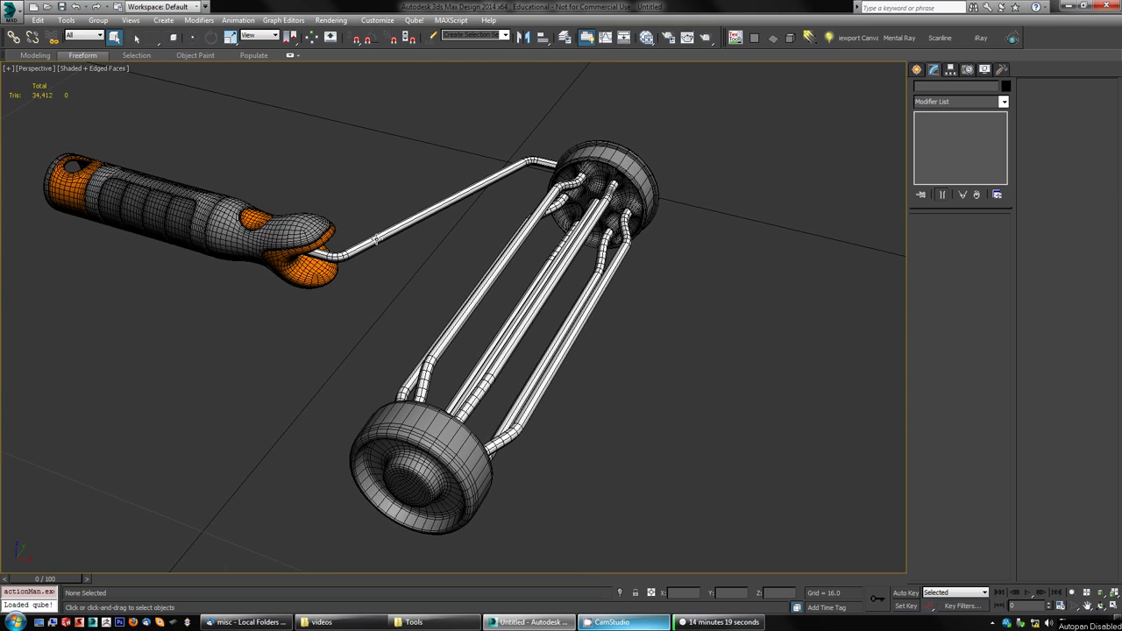
{"action": "left_click", "coordinate": [377, 238]}
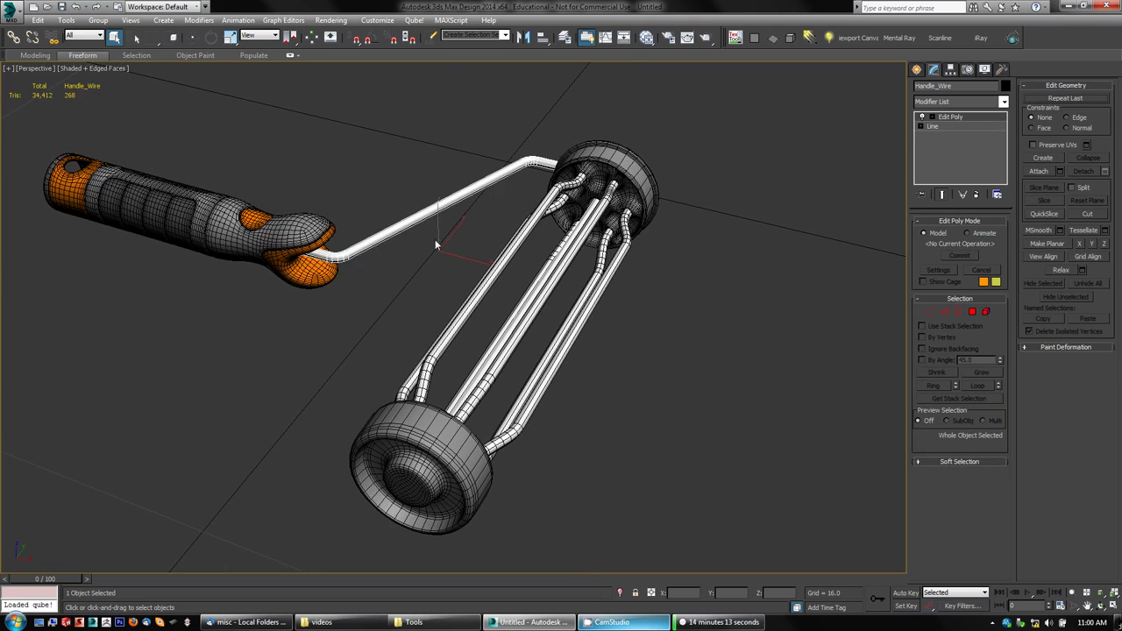
{"action": "key", "text": "alt+q"}
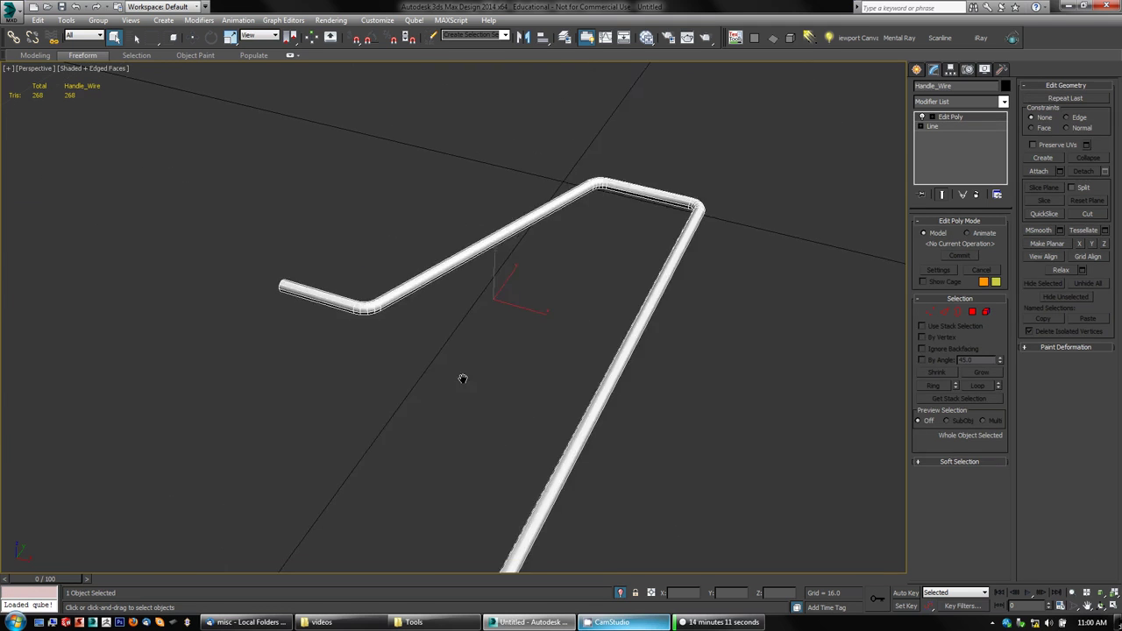
{"action": "middle_click_drag", "start_coordinate": [463, 378], "coordinate": [433, 284]}
{"action": "middle_click_drag", "start_coordinate": [741, 243], "coordinate": [717, 268]}
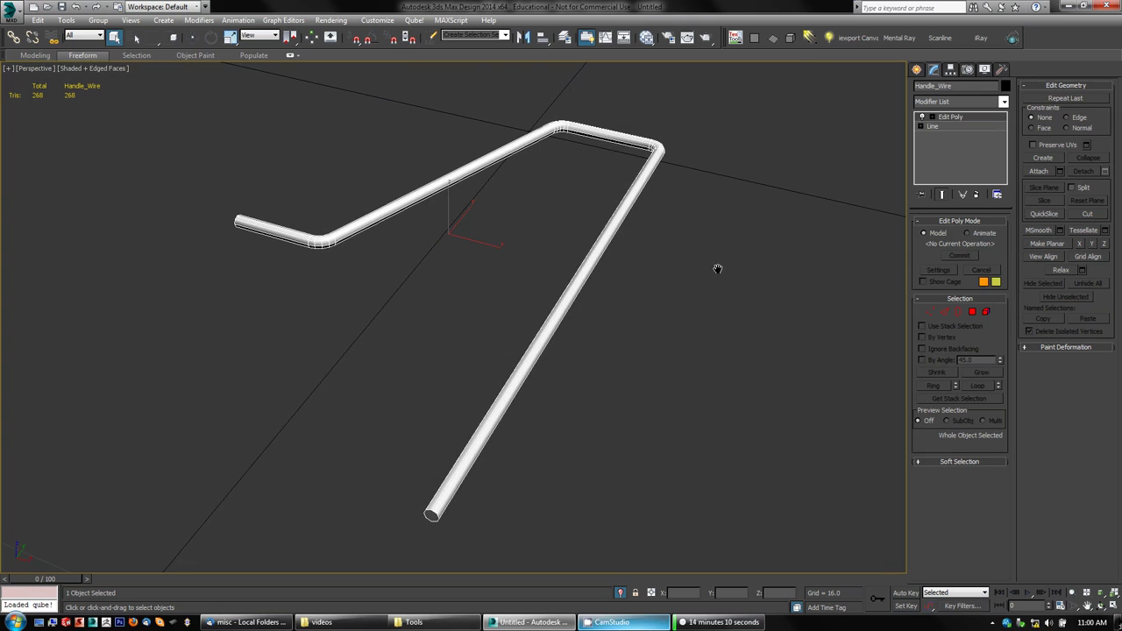
{"action": "left_click", "coordinate": [933, 127]}
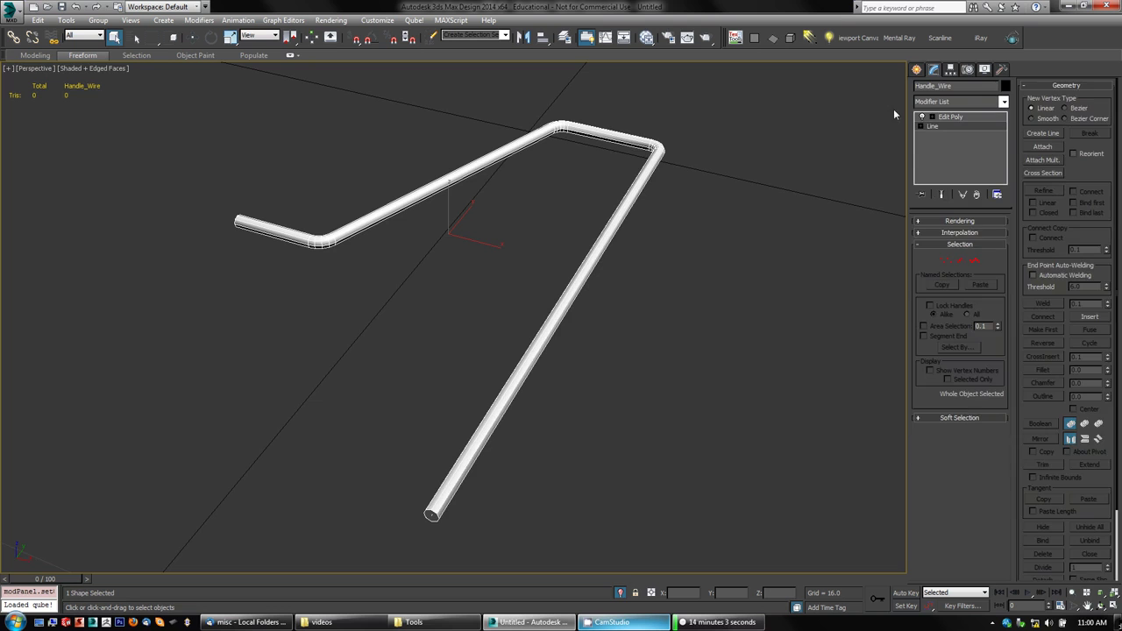
Draw a sample three-point spline with the Line tool beside the handle wire
{"action": "left_click", "coordinate": [917, 71]}
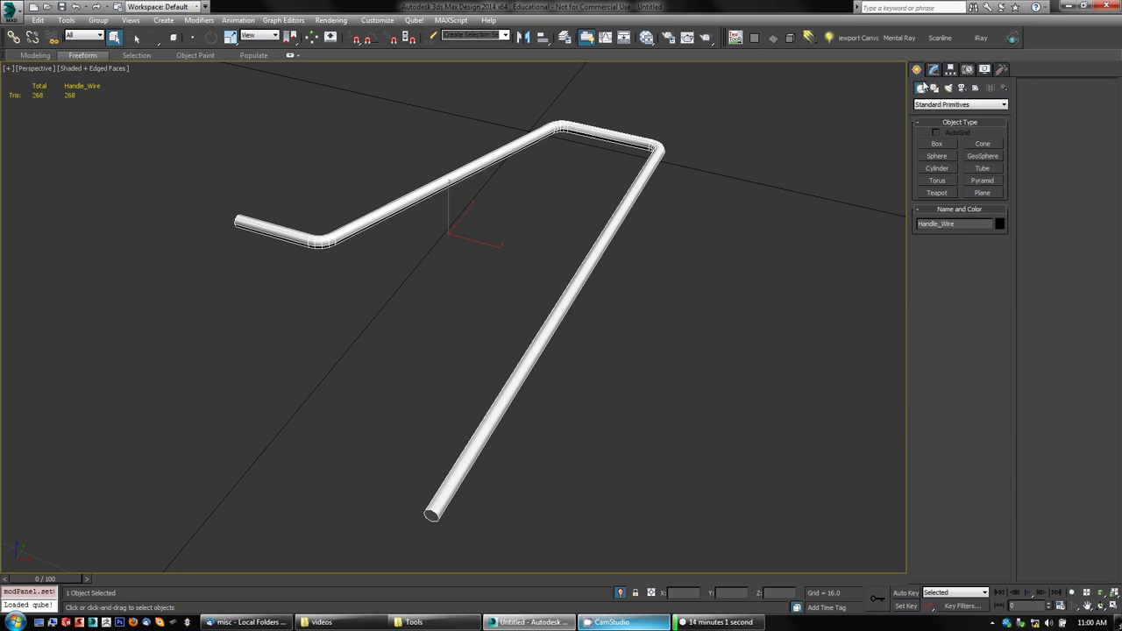
{"action": "left_click", "coordinate": [933, 87]}
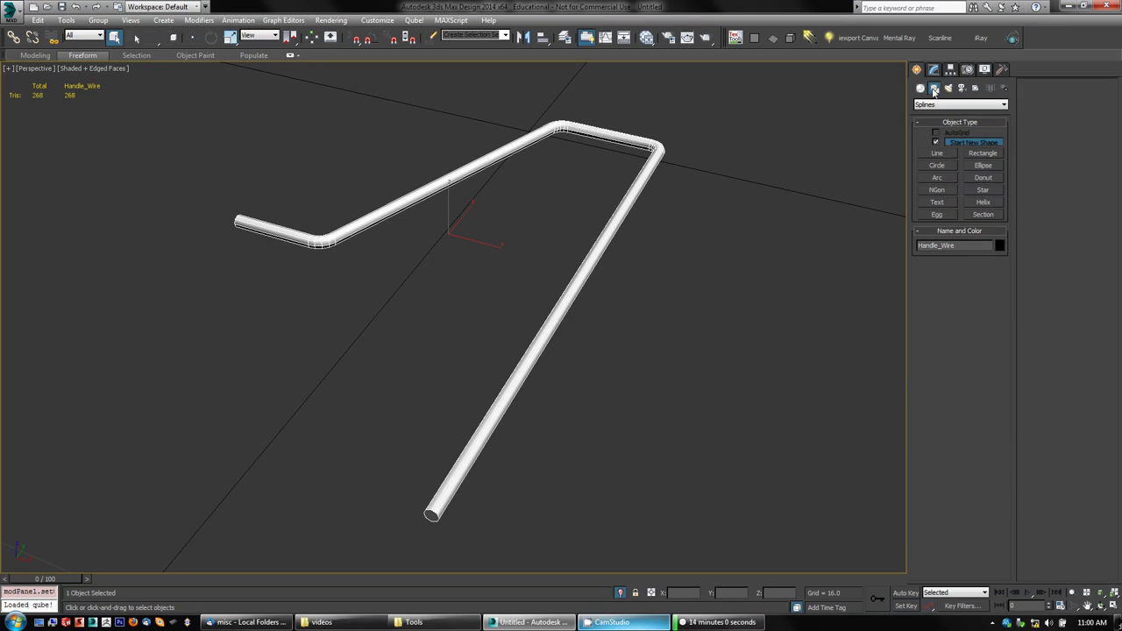
{"action": "left_click", "coordinate": [938, 154]}
{"action": "left_click", "coordinate": [760, 194]}
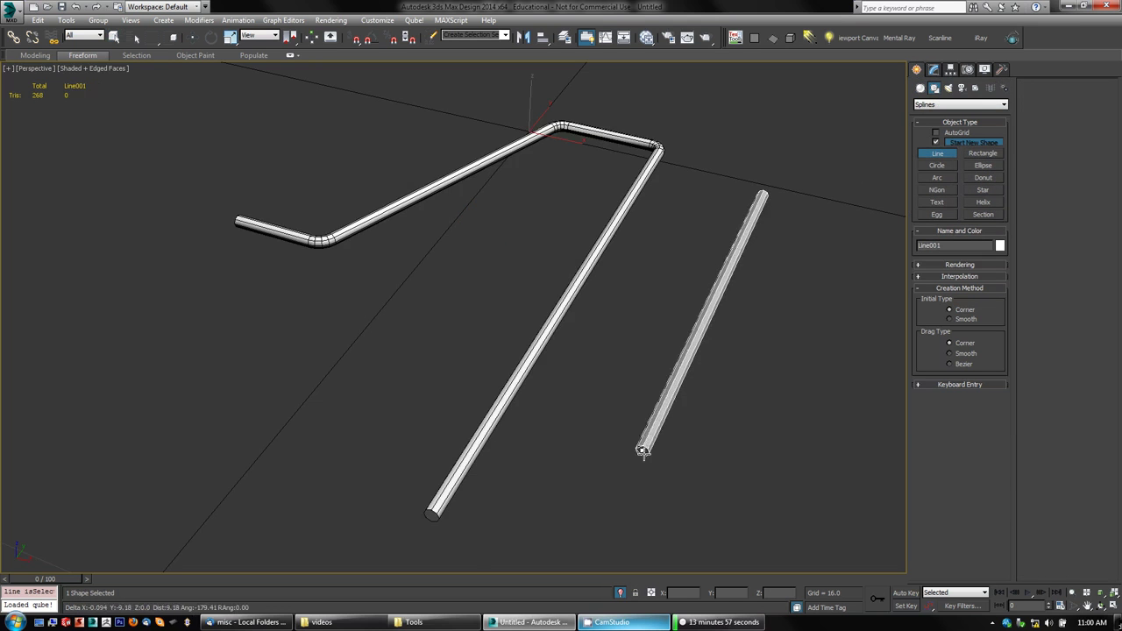
{"action": "left_click", "coordinate": [690, 277]}
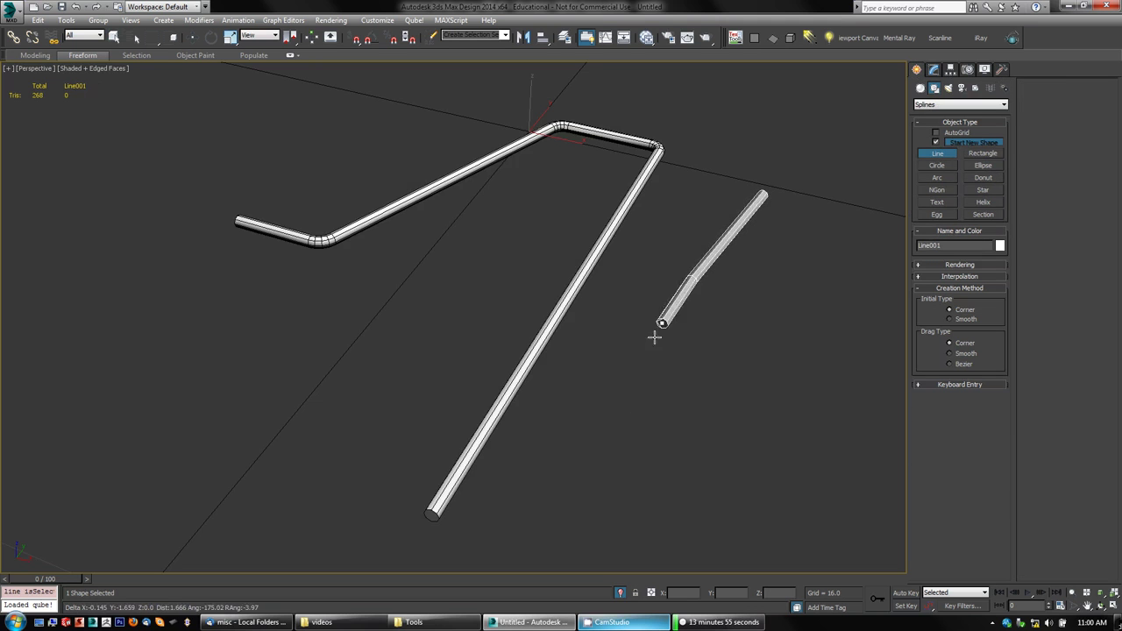
{"action": "left_click", "coordinate": [677, 423]}
{"action": "right_click", "coordinate": [796, 336]}
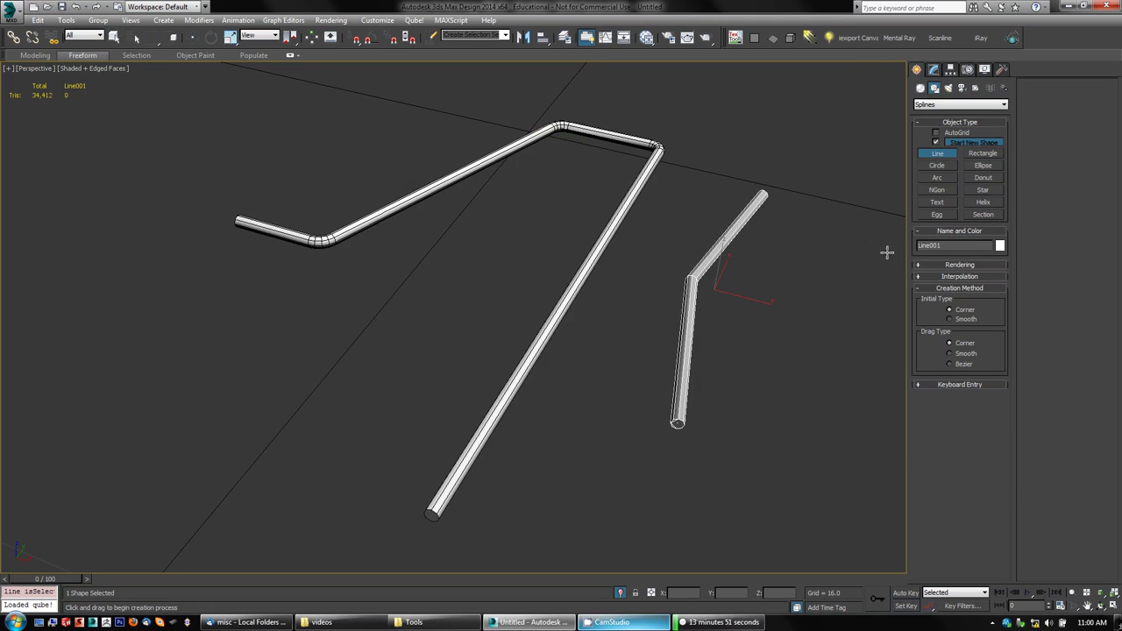
Turn off Enable In Renderer and Enable In Viewport in the line's rendering settings
{"action": "left_click", "coordinate": [939, 266]}
{"action": "left_click", "coordinate": [936, 276]}
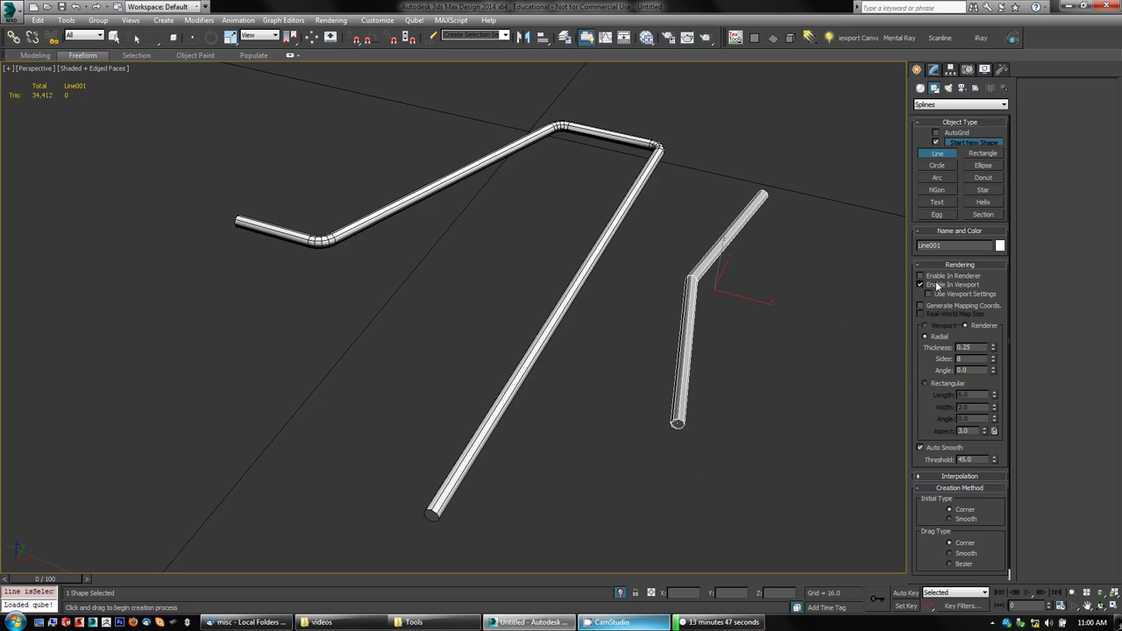
{"action": "left_click", "coordinate": [938, 285]}
Draw a second sample zigzag line with four points beside the first one
{"action": "left_click", "coordinate": [790, 212]}
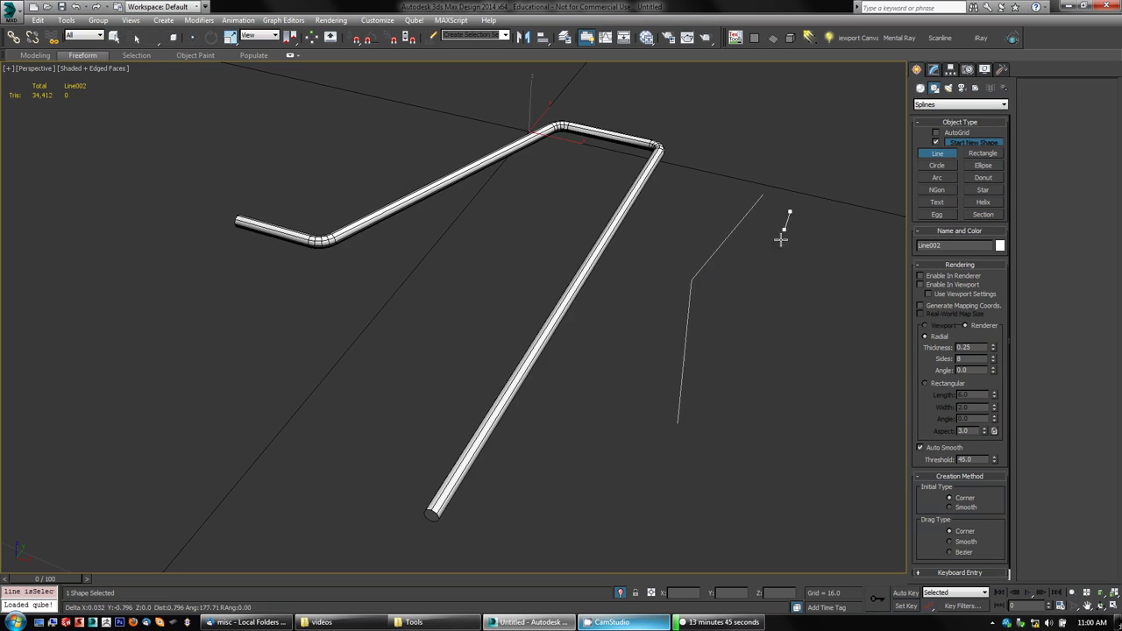
{"action": "left_click", "coordinate": [758, 292]}
{"action": "left_click", "coordinate": [794, 383]}
{"action": "left_click", "coordinate": [716, 492]}
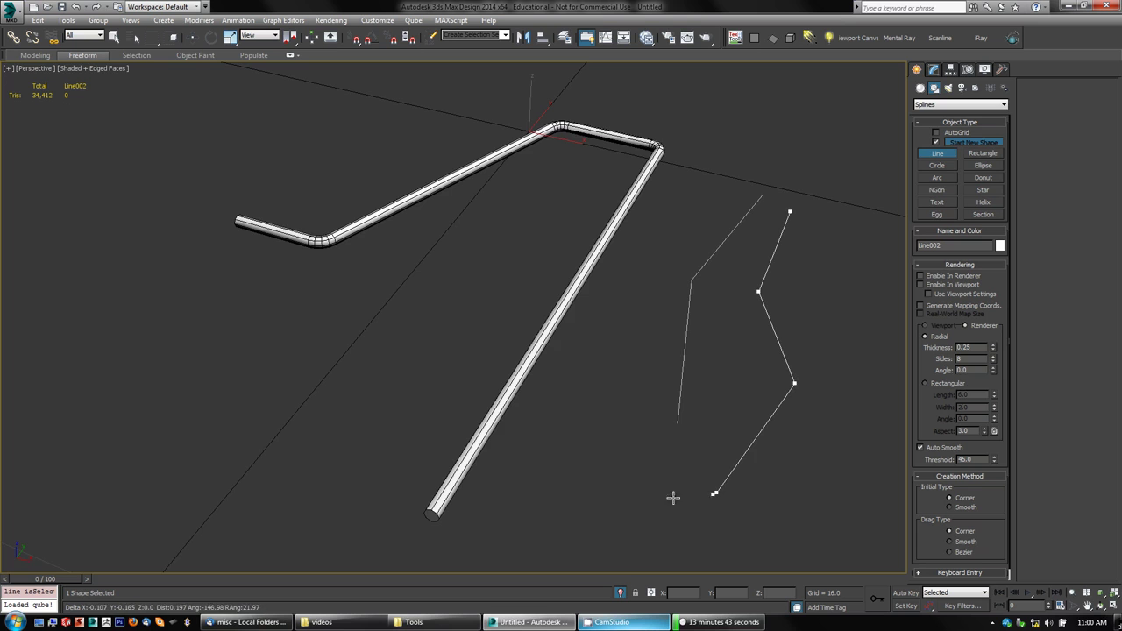
{"action": "left_click", "coordinate": [595, 423]}
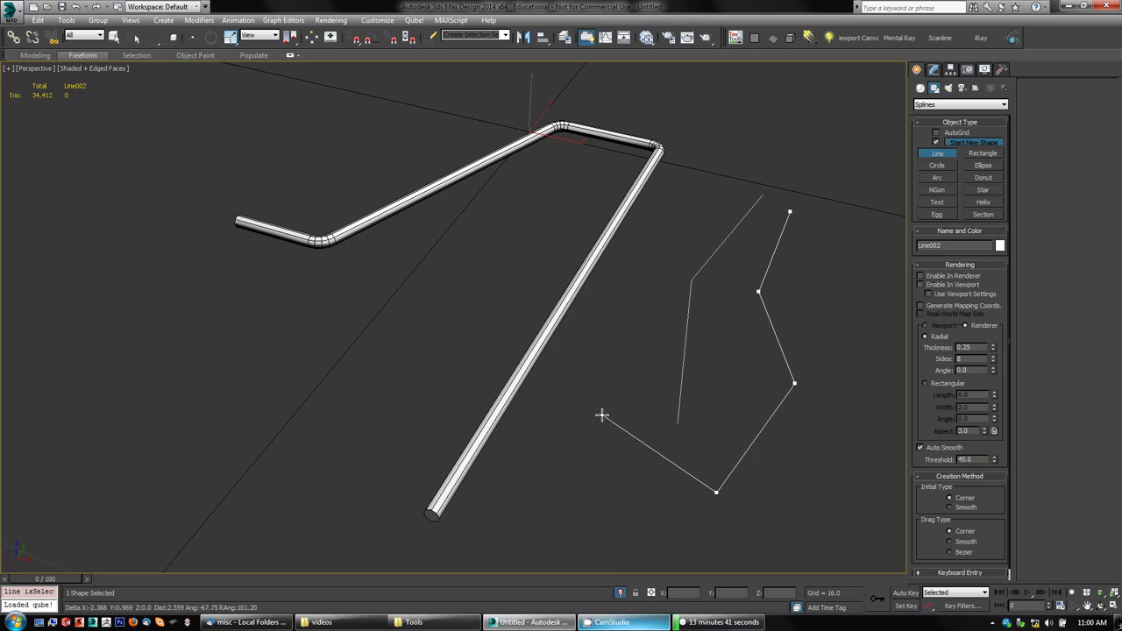
{"action": "right_click", "coordinate": [601, 414]}
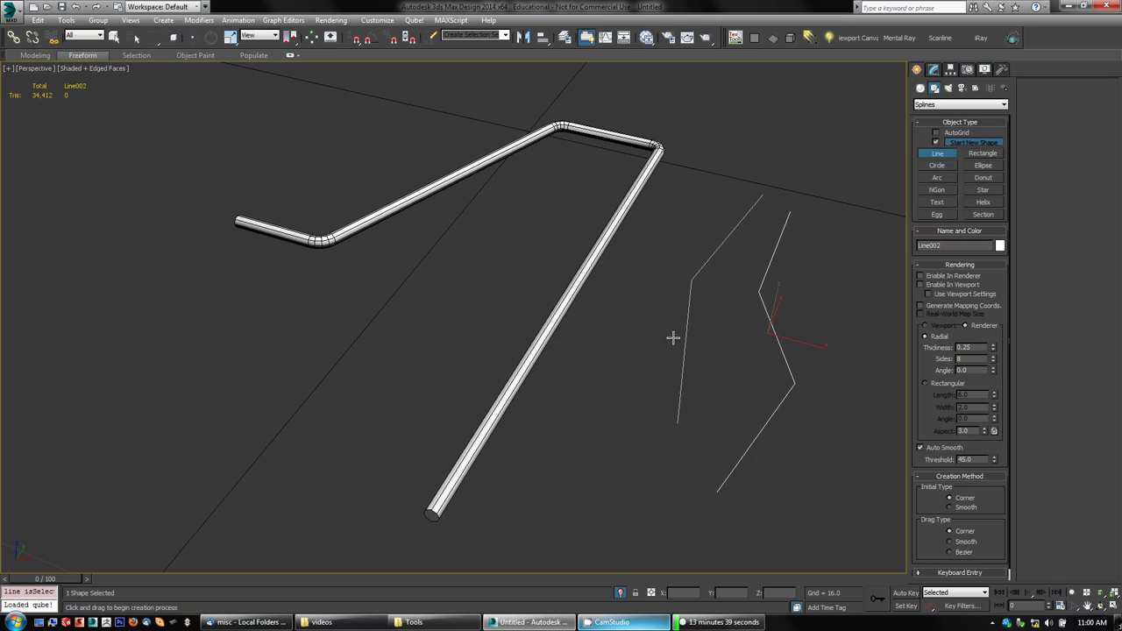
Undo both sample lines and leave the Line tool
{"action": "key", "text": "ctrl+z"}
{"action": "key", "text": "ctrl+z"}
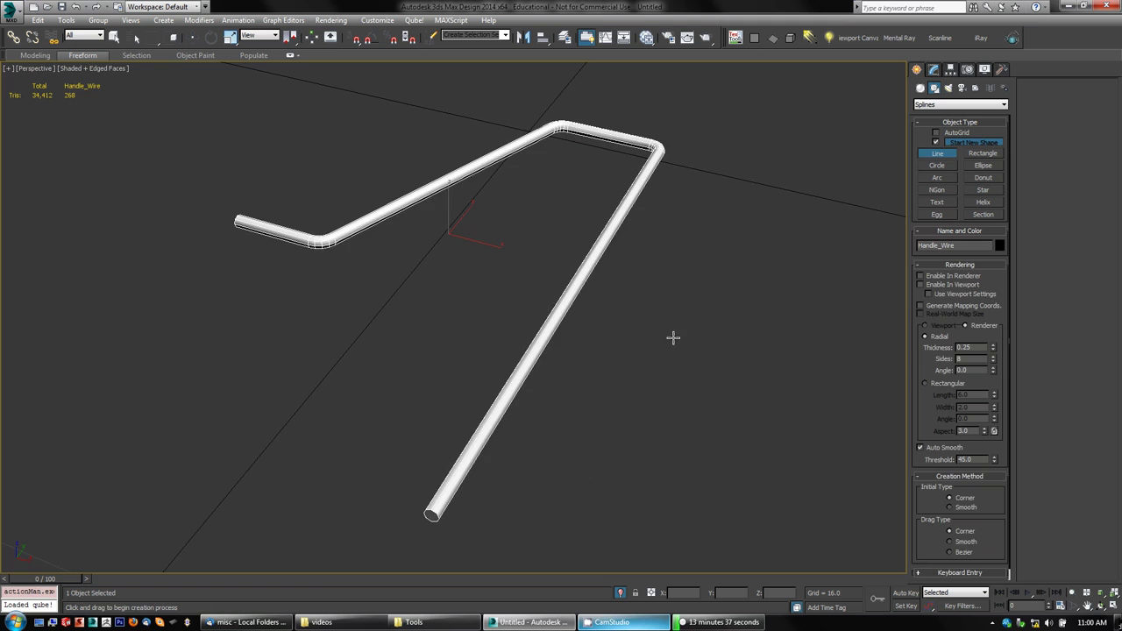
{"action": "right_click", "coordinate": [693, 306]}
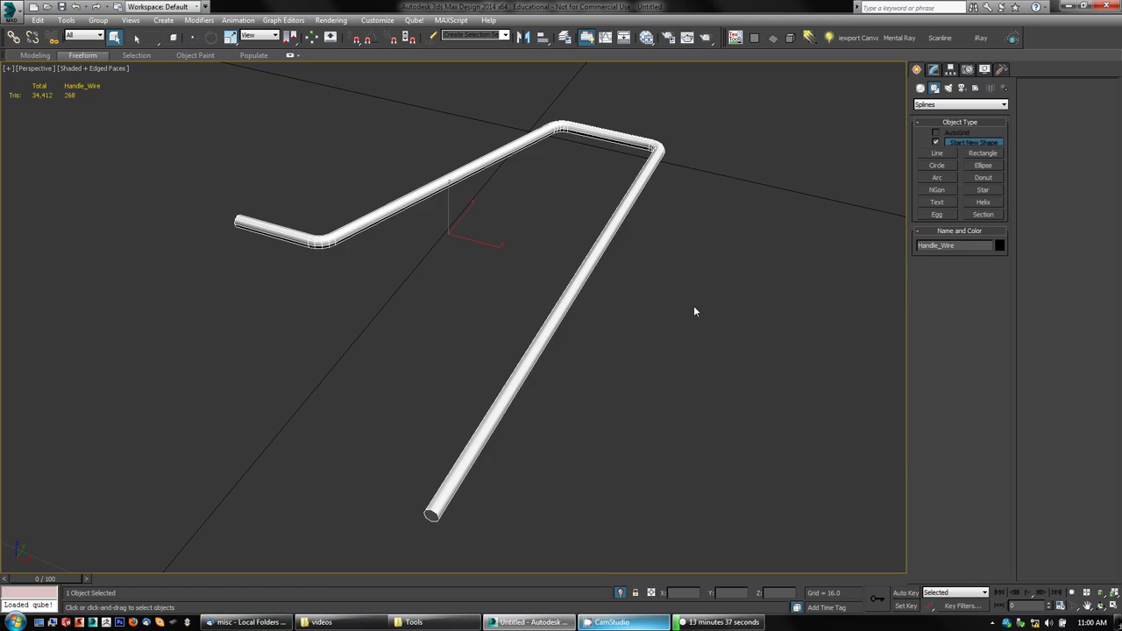
Expose the handle wire's spline vertices by disabling its Edit Poly modifier and turning off the Line's Enable In Renderer and Enable In Viewport options
{"action": "left_click", "coordinate": [933, 69]}
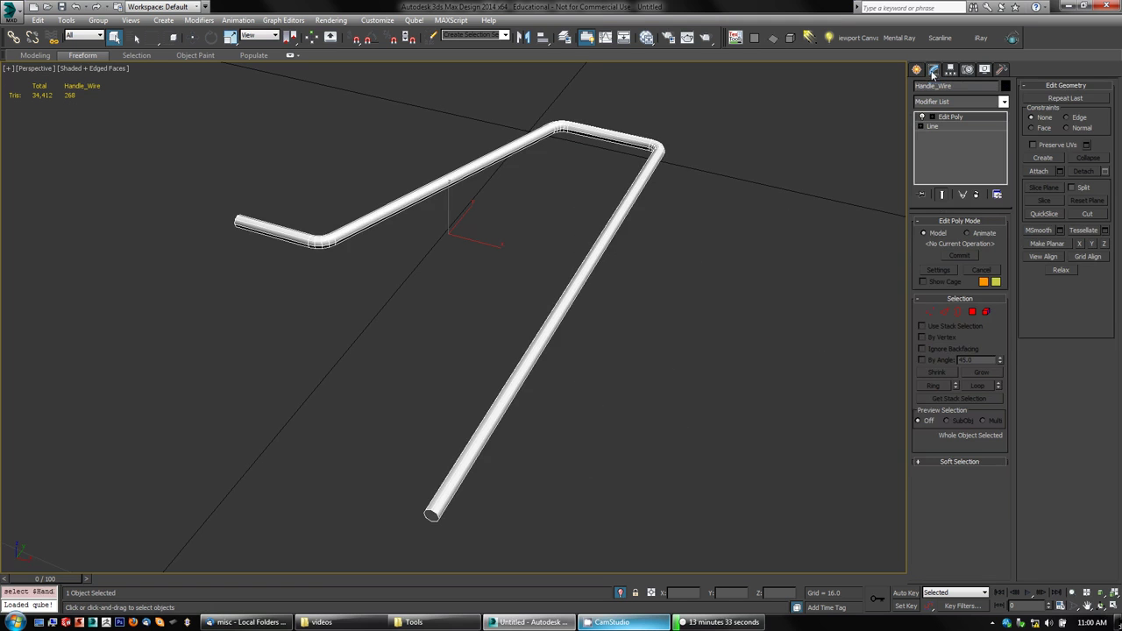
{"action": "left_click", "coordinate": [922, 119]}
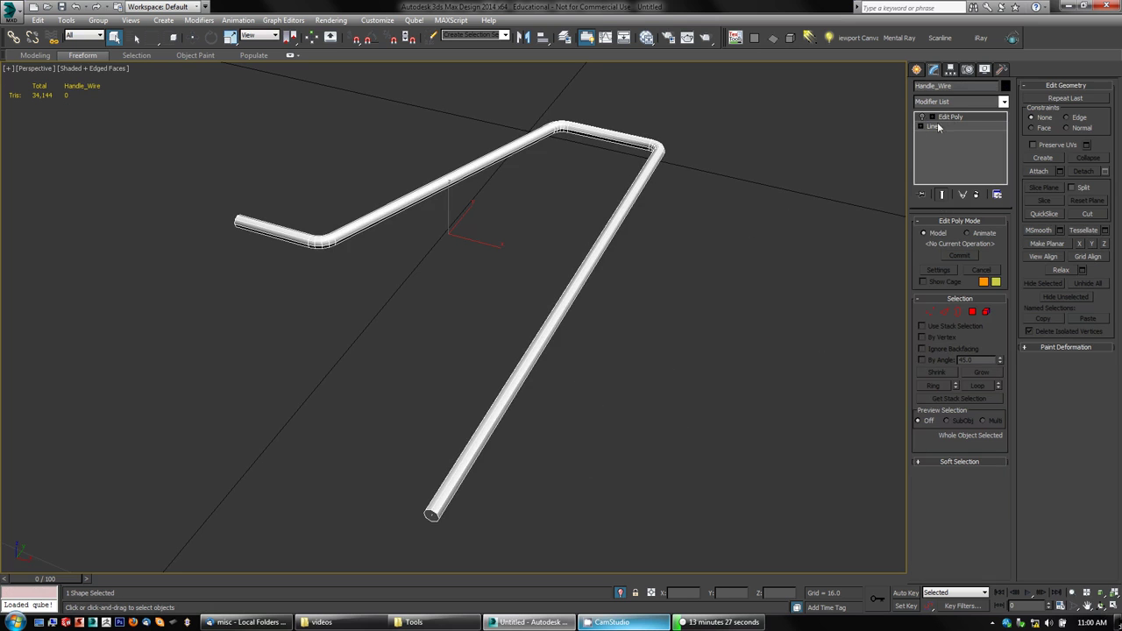
{"action": "left_click", "coordinate": [926, 128]}
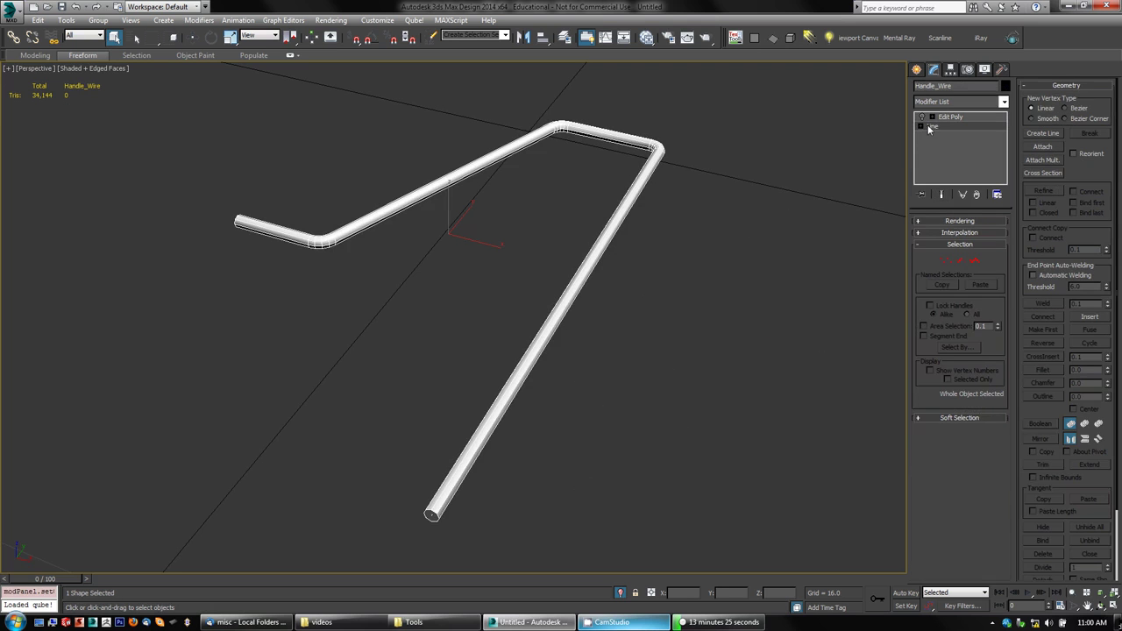
{"action": "left_click", "coordinate": [920, 127]}
{"action": "key", "text": "1"}
{"action": "left_click", "coordinate": [920, 126]}
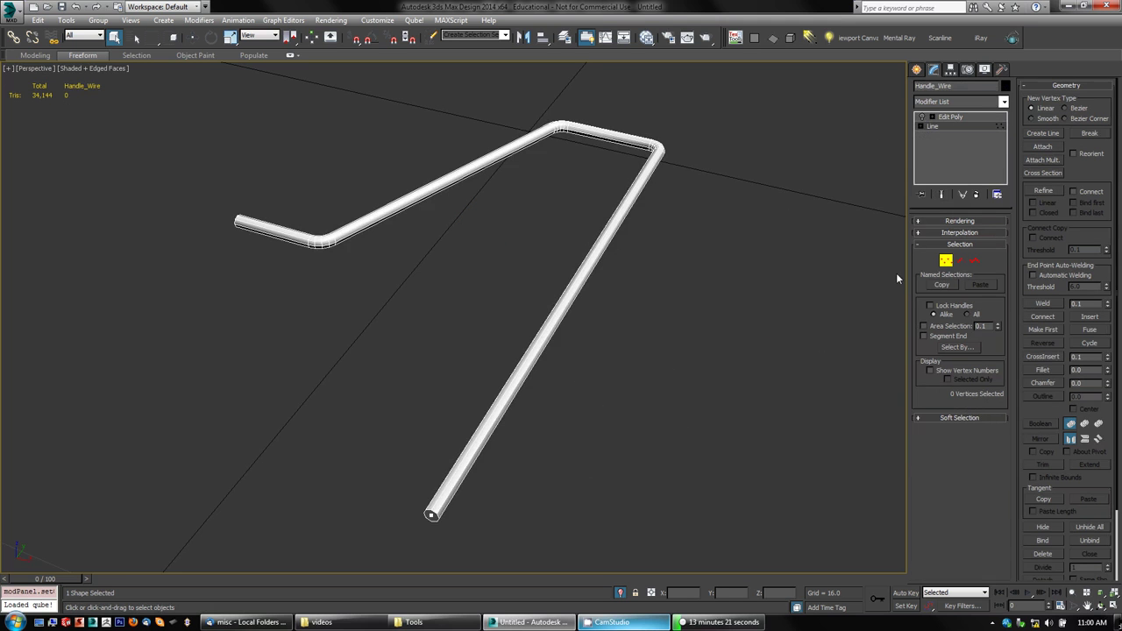
{"action": "left_click", "coordinate": [938, 222]}
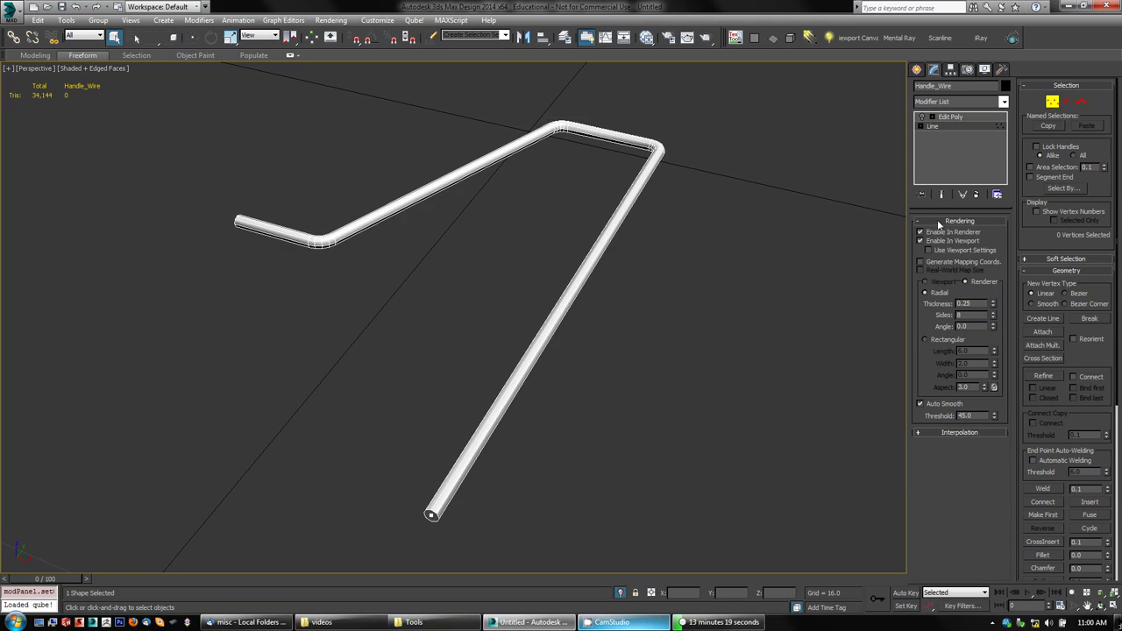
{"action": "left_click", "coordinate": [939, 241]}
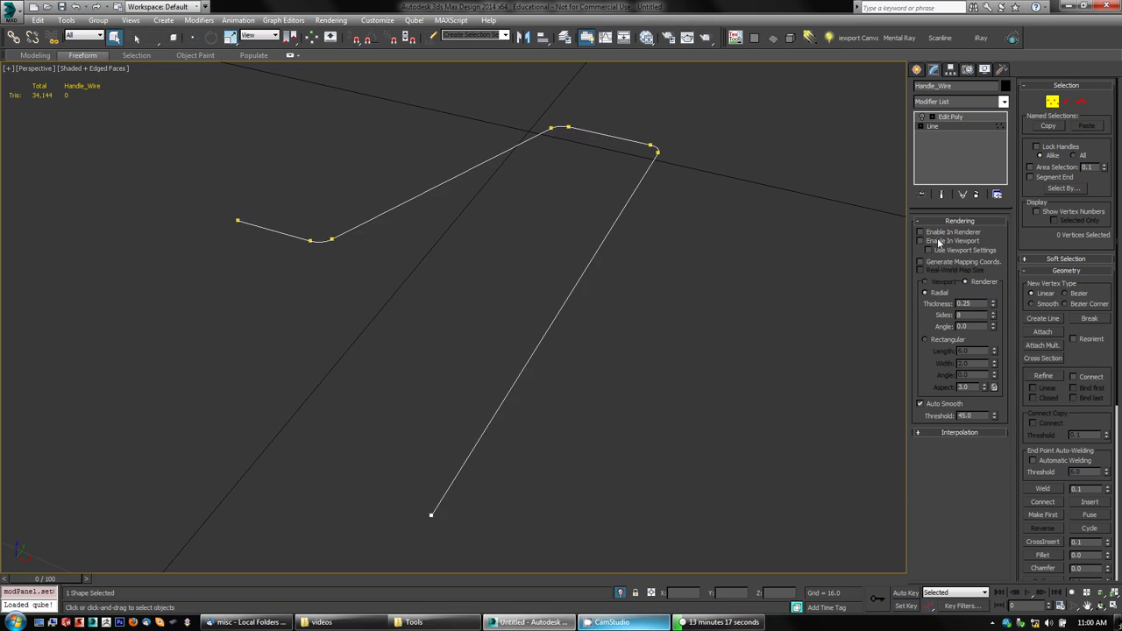
Examine the vertex placement and rounded corners along the handle wire's spline
{"action": "mouse_move", "coordinate": [629, 341]}
{"action": "middle_mouse_down", "text": "alt"}
{"action": "mouse_move", "coordinate": [634, 372]}
{"action": "mouse_move", "coordinate": [658, 322]}
{"action": "mouse_move", "coordinate": [612, 343]}
{"action": "middle_mouse_up", "text": "alt"}
{"action": "scroll", "coordinate": [655, 322], "scroll_direction": "down", "scroll_amount": 4}
{"action": "scroll", "coordinate": [656, 321], "scroll_direction": "up", "scroll_amount": 3}
{"action": "scroll", "coordinate": [658, 312], "scroll_direction": "down", "scroll_amount": 1}
{"action": "scroll", "coordinate": [612, 343], "scroll_direction": "down", "scroll_amount": 4}
{"action": "scroll", "coordinate": [612, 342], "scroll_direction": "up", "scroll_amount": 5}
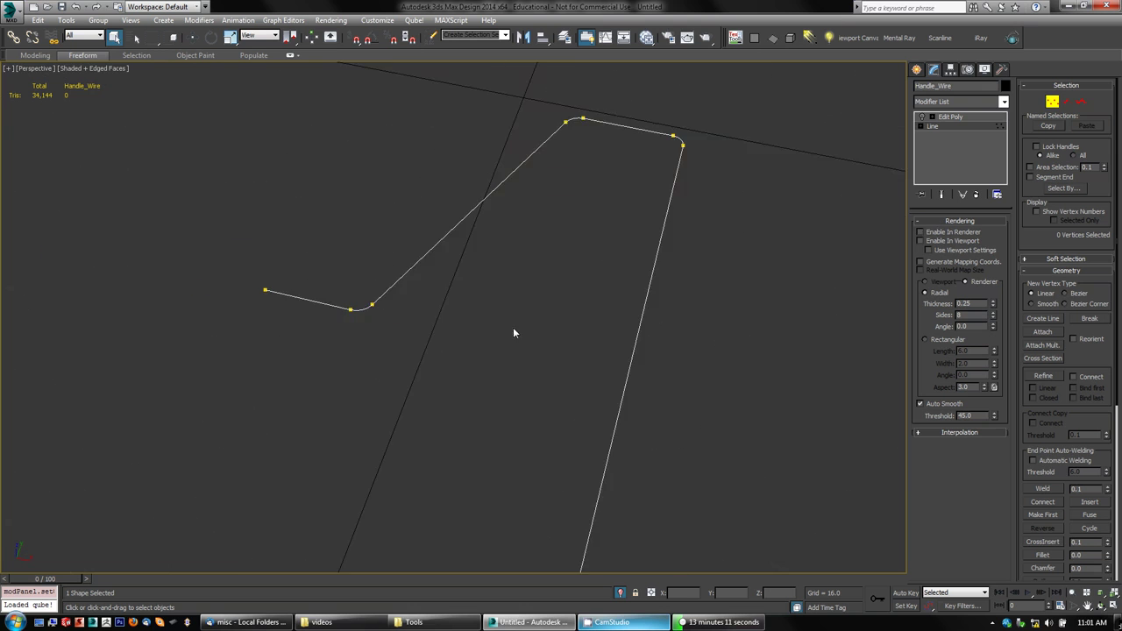
{"action": "middle_click_drag", "start_coordinate": [513, 333], "coordinate": [497, 343]}
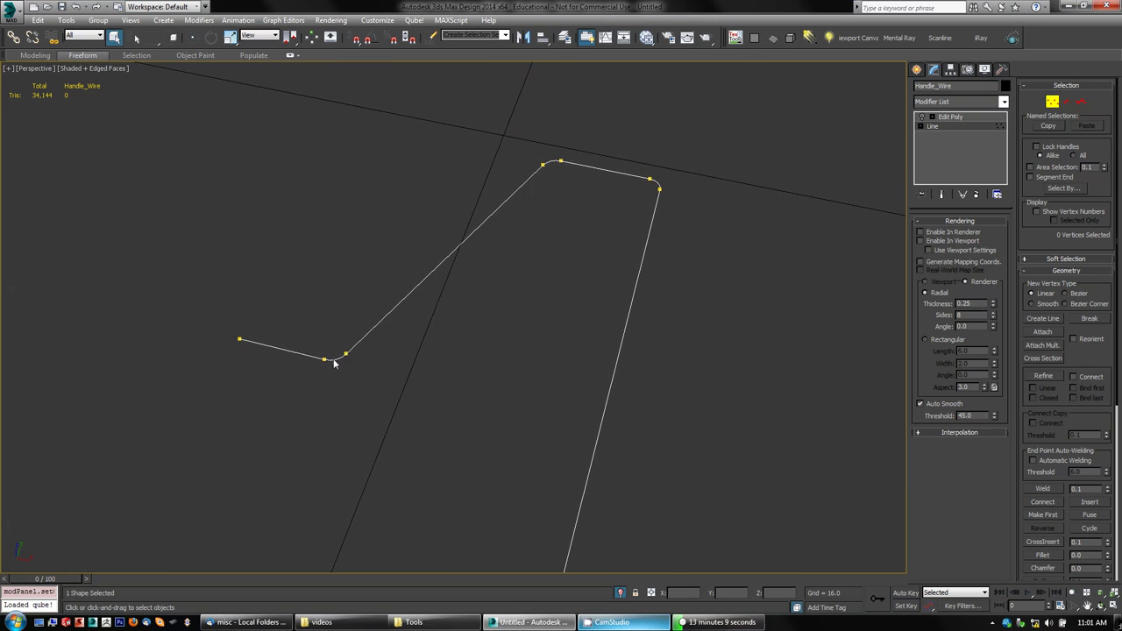
{"action": "middle_click_drag", "start_coordinate": [499, 416], "coordinate": [496, 330]}
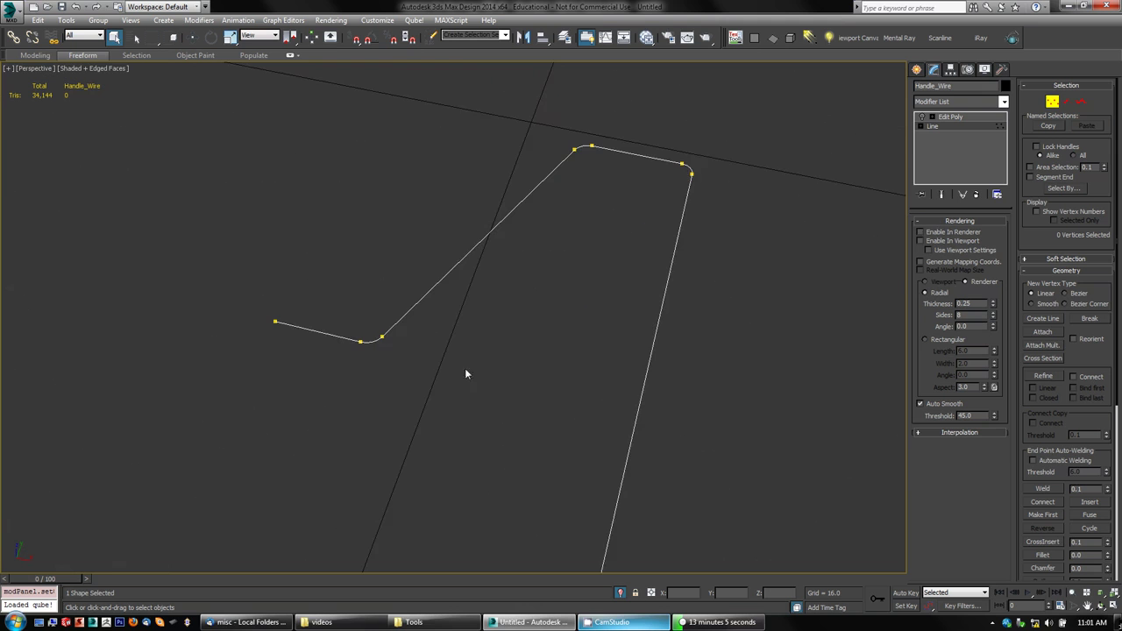
{"action": "scroll", "coordinate": [466, 374], "scroll_direction": "down", "scroll_amount": 5}
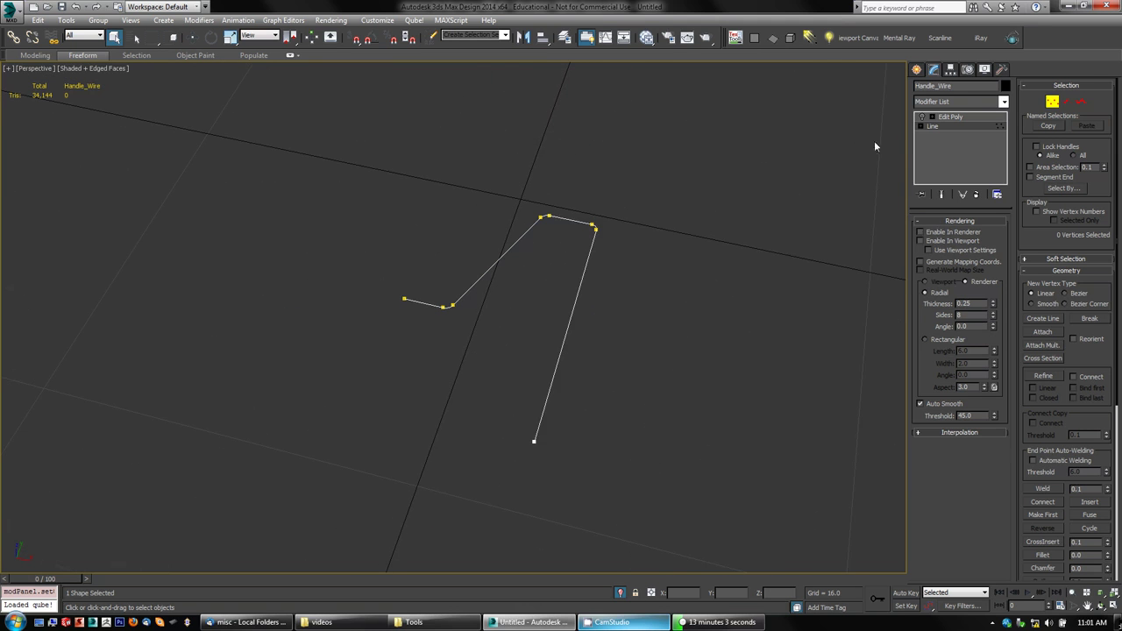
Start a new line in the Top view just below the handle wire's short end, with a horizontal first segment about 1.74 units long
{"action": "left_click", "coordinate": [1052, 102]}
{"action": "left_click", "coordinate": [917, 70]}
{"action": "left_click", "coordinate": [936, 154]}
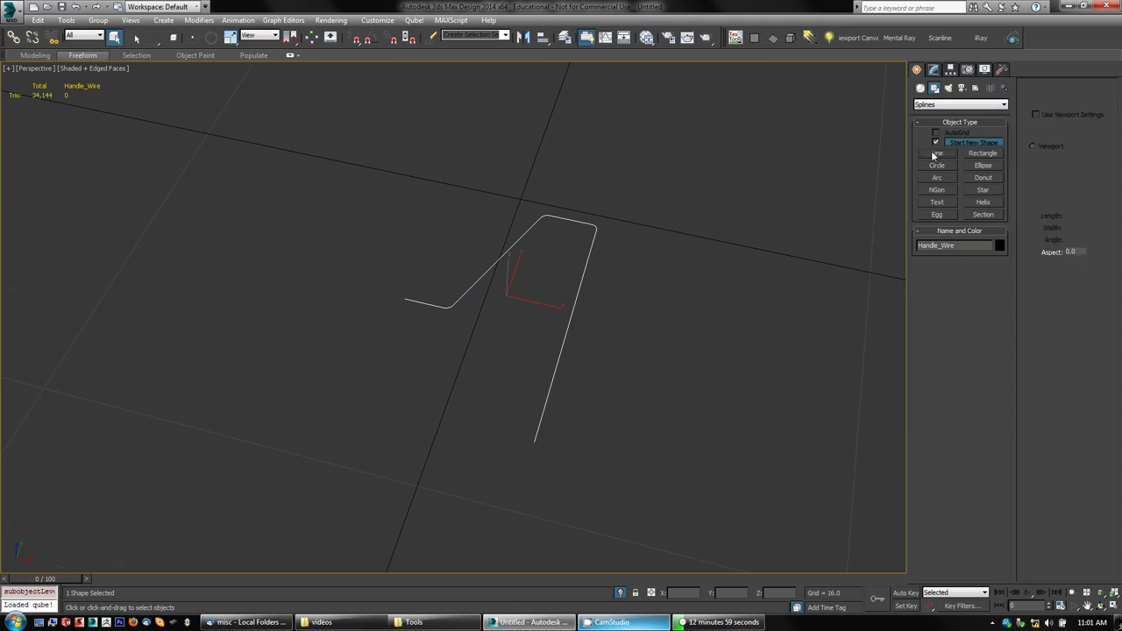
{"action": "middle_click_drag", "start_coordinate": [406, 308], "coordinate": [408, 296]}
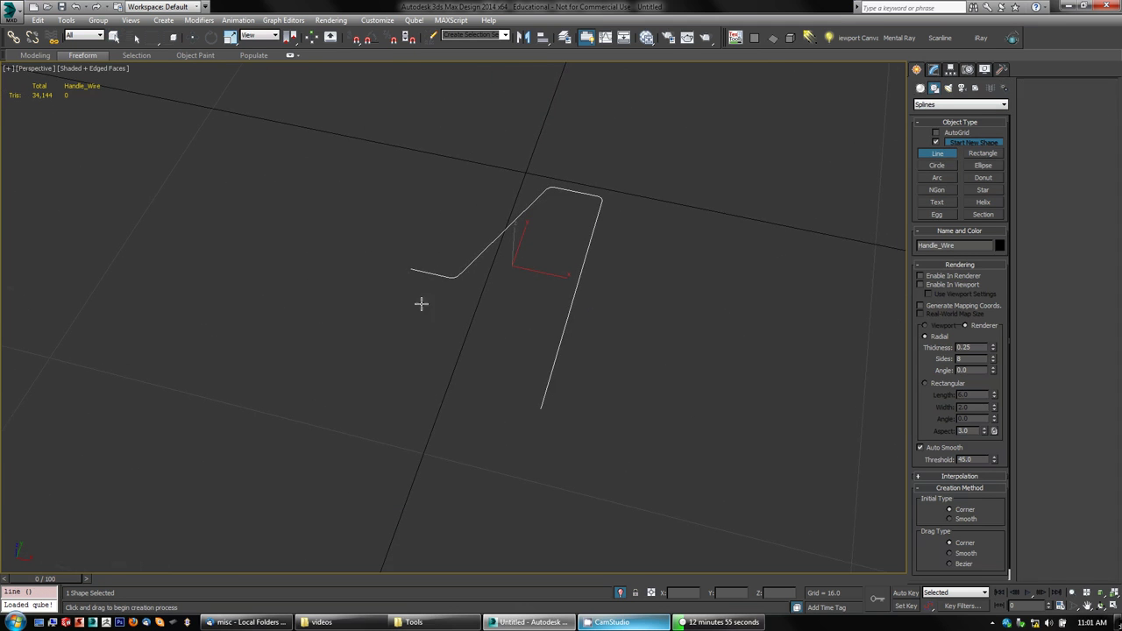
{"action": "key", "text": "alt+w"}
{"action": "middle_click_drag", "start_coordinate": [296, 217], "coordinate": [301, 187]}
{"action": "scroll", "coordinate": [304, 195], "scroll_direction": "up", "scroll_amount": 6}
{"action": "key", "text": "alt+w"}
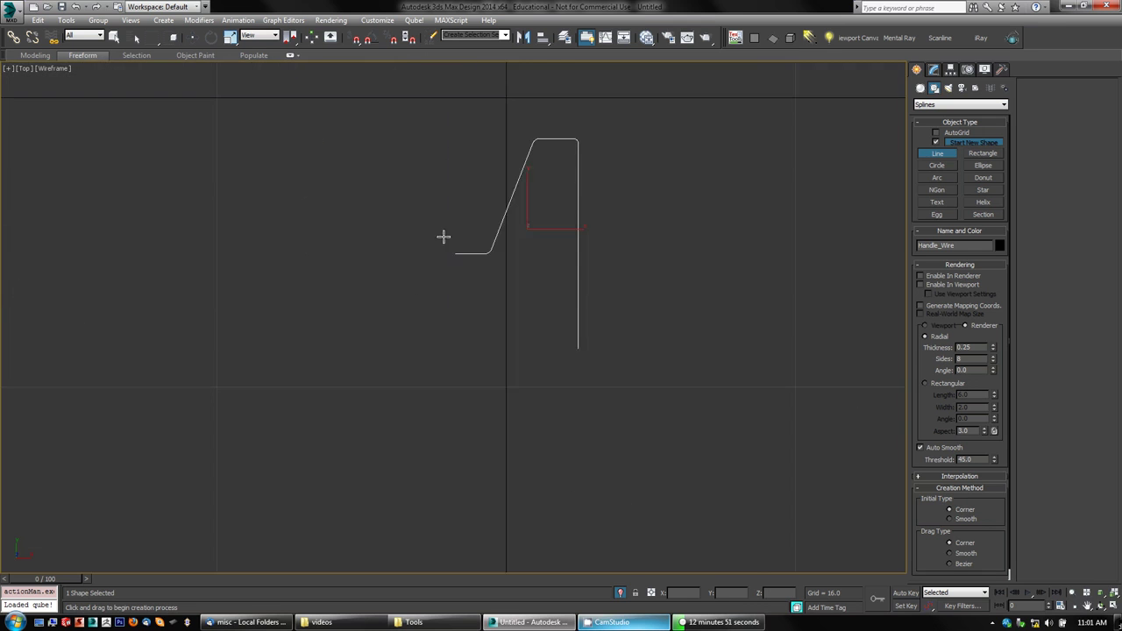
{"action": "middle_click_drag", "start_coordinate": [444, 238], "coordinate": [348, 278]}
{"action": "scroll", "coordinate": [422, 298], "scroll_direction": "up", "scroll_amount": 3}
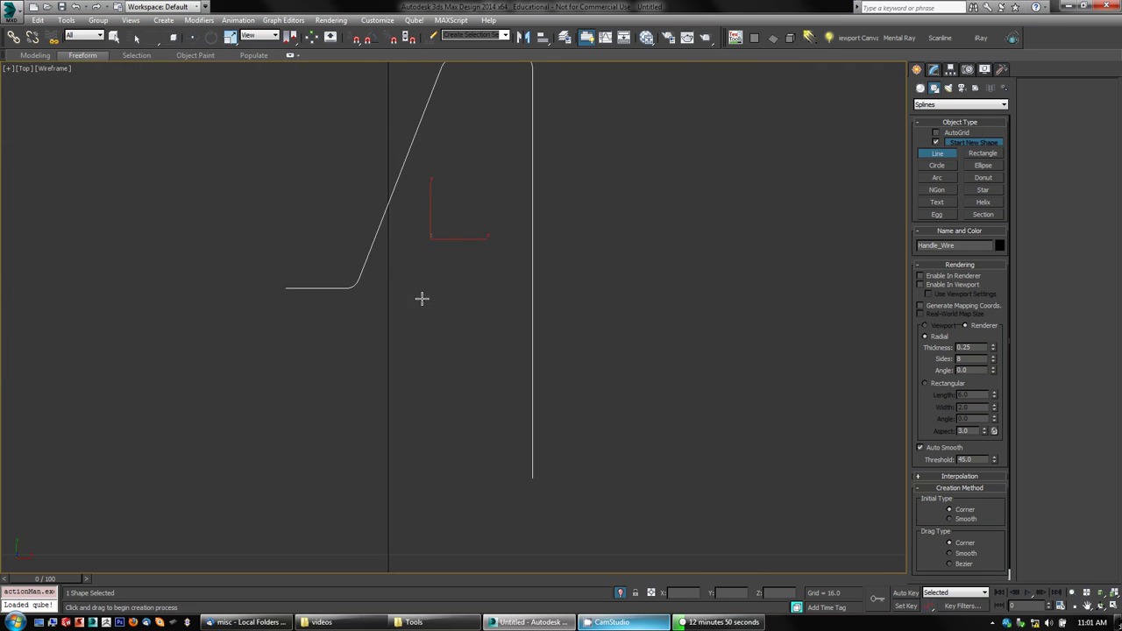
{"action": "left_click", "coordinate": [286, 299]}
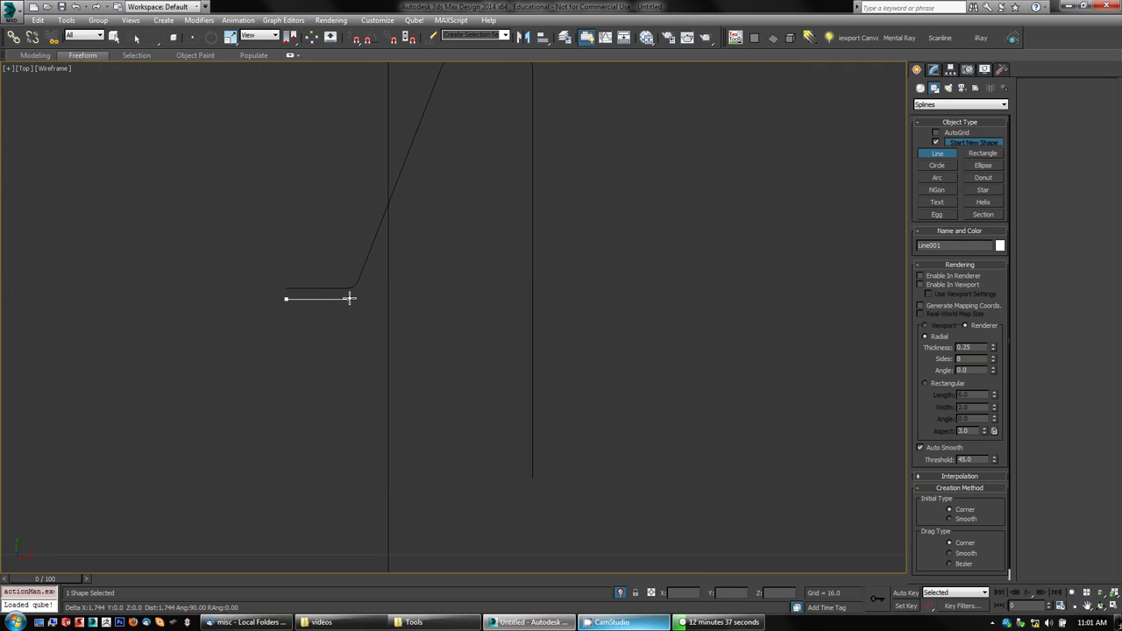
{"action": "left_click", "coordinate": [349, 299]}
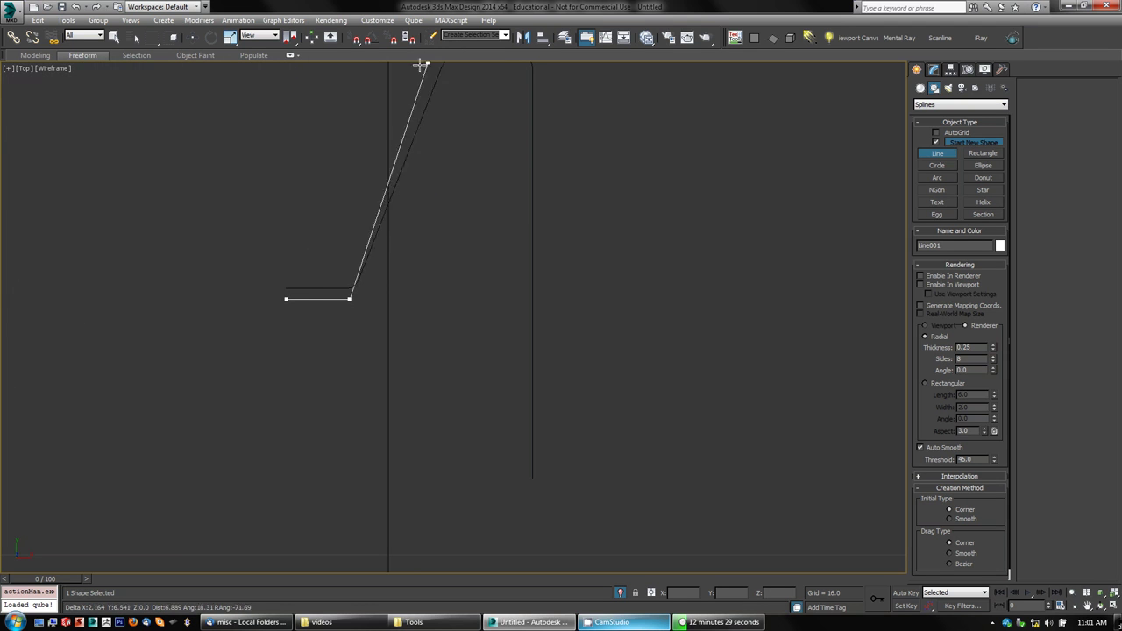
Extend the line diagonally up to the handle wire's first upper bend and horizontally across to its second upper bend
{"action": "left_click", "coordinate": [436, 89]}
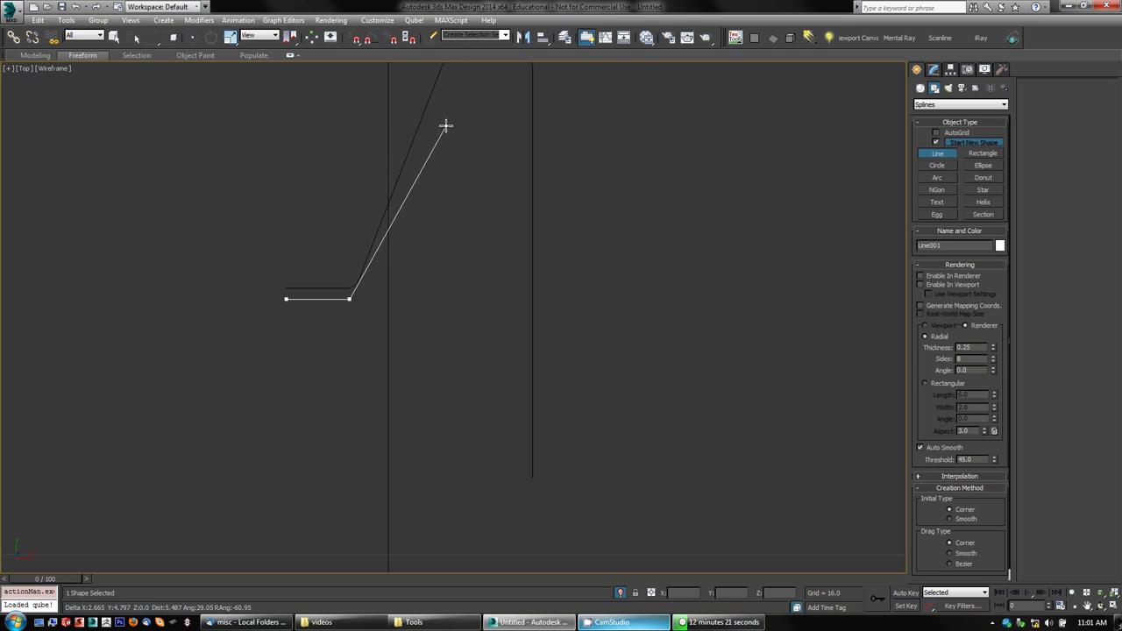
{"action": "middle_click_drag", "start_coordinate": [446, 125], "coordinate": [433, 180]}
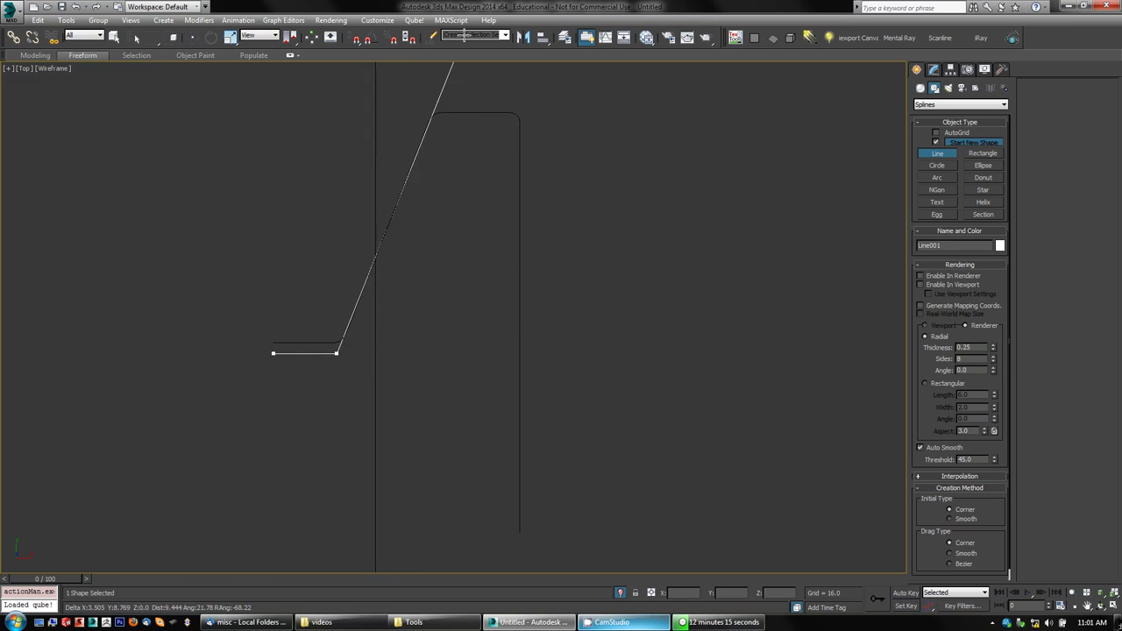
{"action": "middle_click_drag", "start_coordinate": [455, 73], "coordinate": [453, 318]}
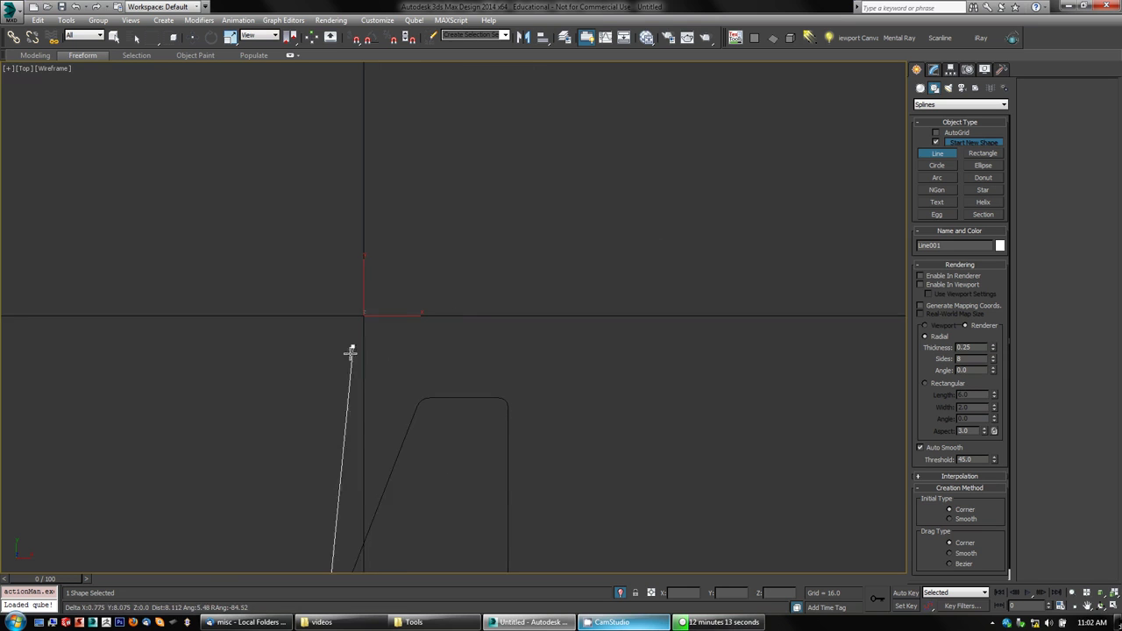
{"action": "scroll", "coordinate": [408, 384], "scroll_direction": "down", "scroll_amount": 5}
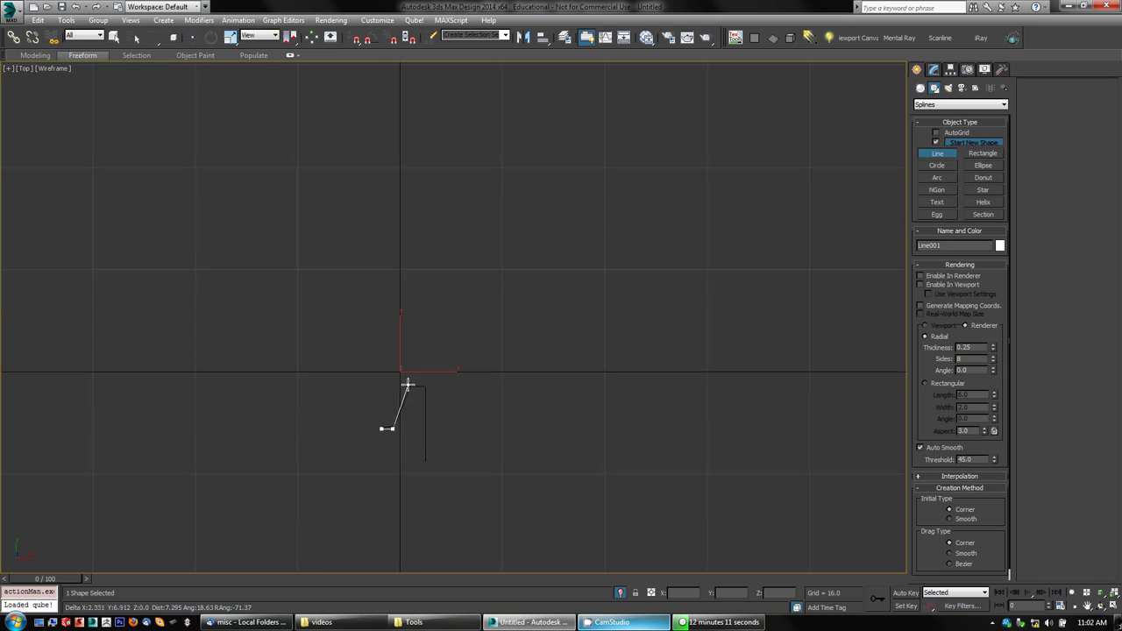
{"action": "scroll", "coordinate": [407, 384], "scroll_direction": "up", "scroll_amount": 2}
{"action": "key", "text": "i"}
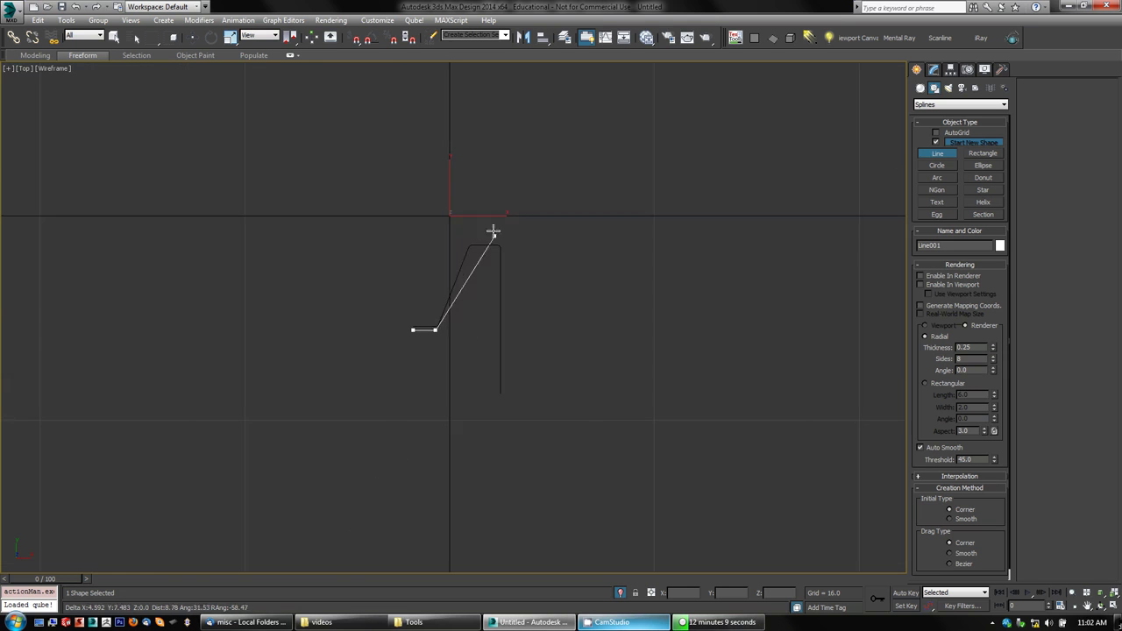
{"action": "scroll", "coordinate": [471, 261], "scroll_direction": "up", "scroll_amount": 6}
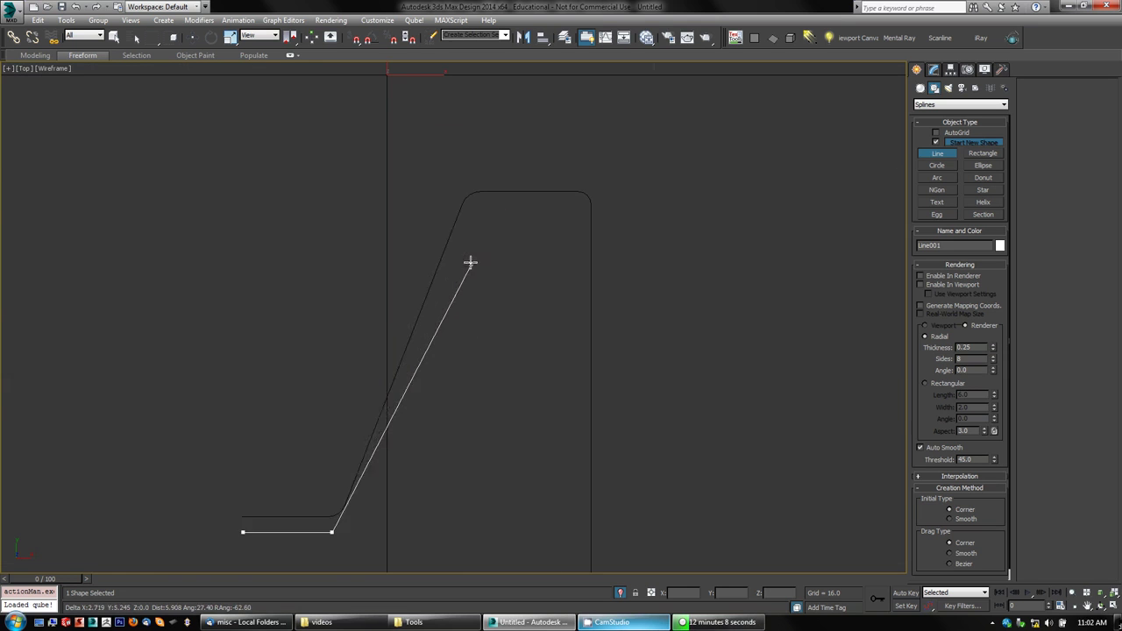
{"action": "left_click", "coordinate": [462, 202]}
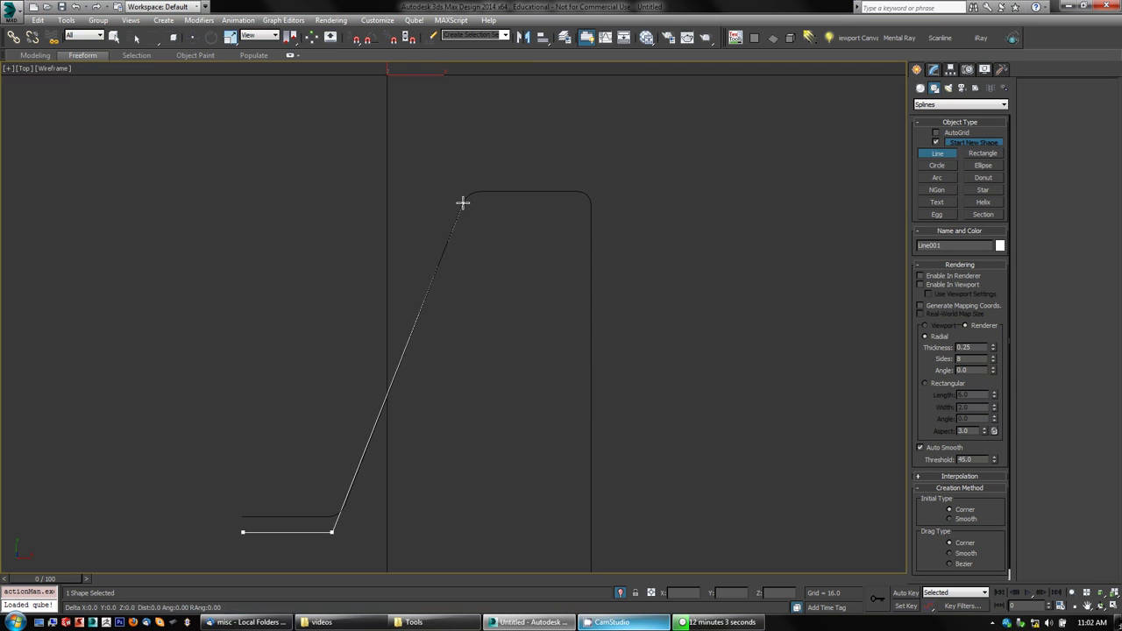
{"action": "left_click", "coordinate": [591, 202]}
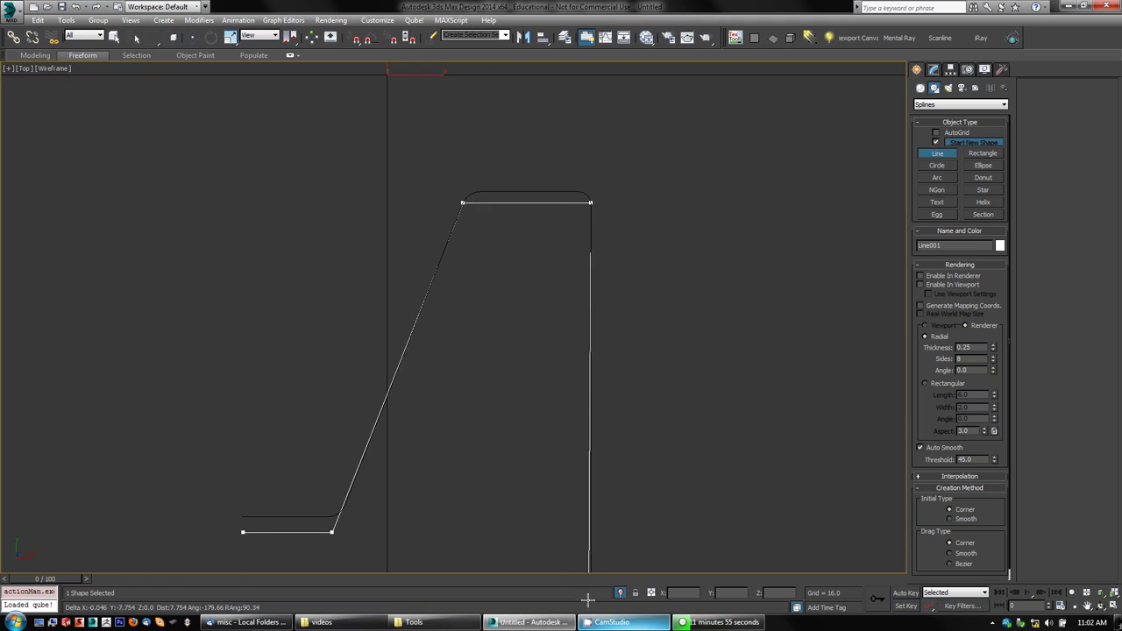
Add a final straight segment down along the handle wire's long leg to near its end, and finish the line
{"action": "scroll", "coordinate": [593, 574], "scroll_direction": "down", "scroll_amount": 3}
{"action": "scroll", "coordinate": [594, 571], "scroll_direction": "down", "scroll_amount": 2}
{"action": "scroll", "coordinate": [592, 572], "scroll_direction": "up", "scroll_amount": 3}
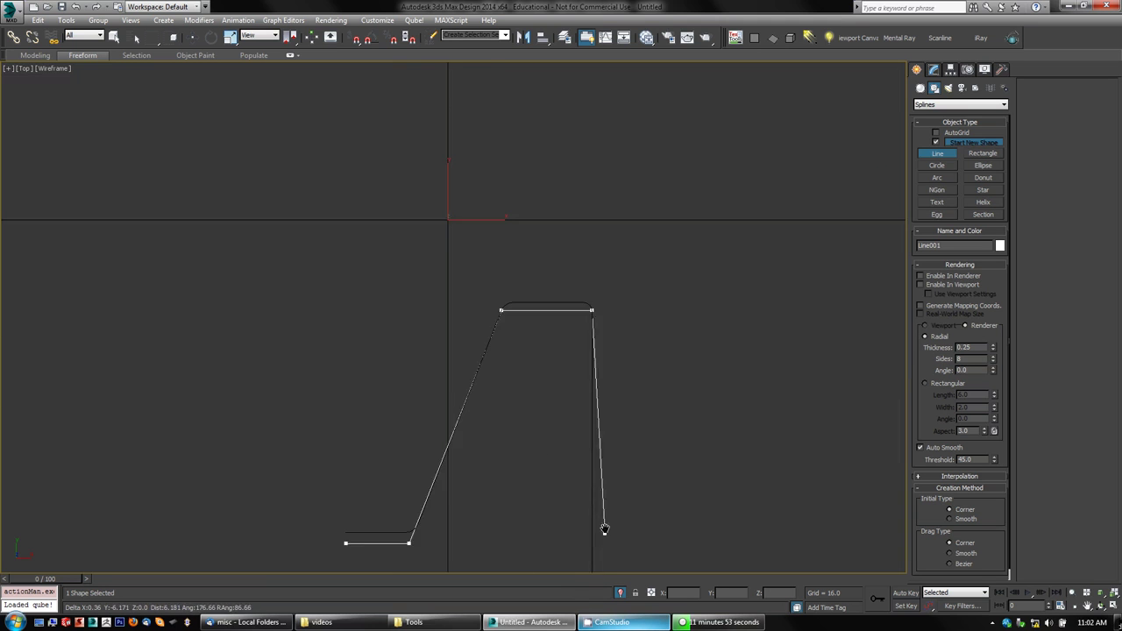
{"action": "middle_click_drag", "start_coordinate": [603, 529], "coordinate": [585, 271]}
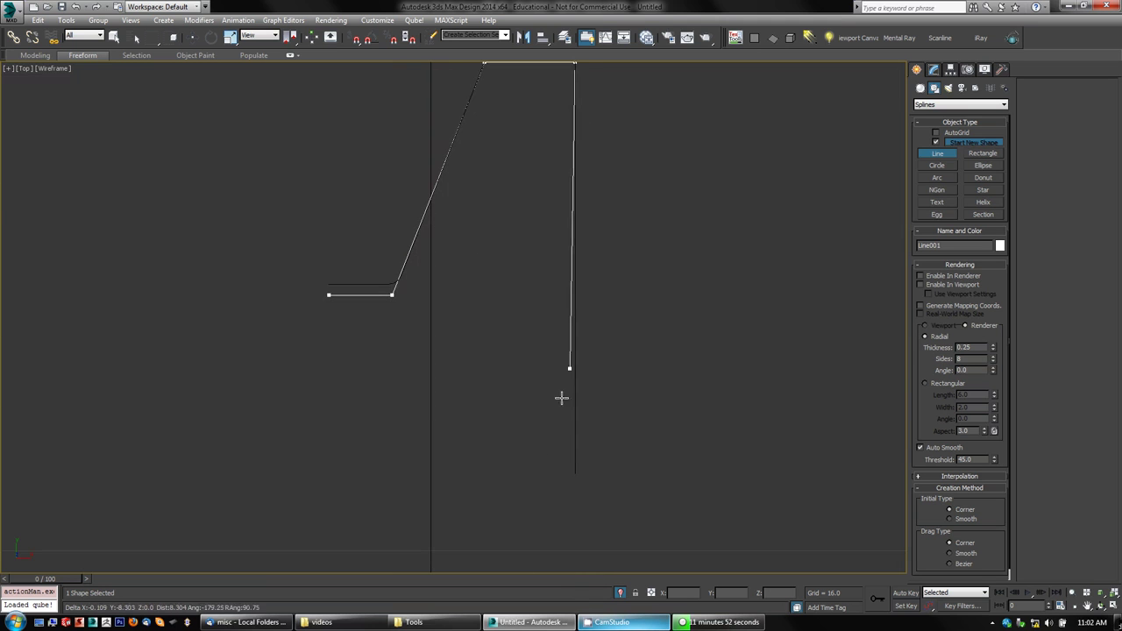
{"action": "left_click", "coordinate": [575, 458]}
{"action": "right_click", "coordinate": [661, 378]}
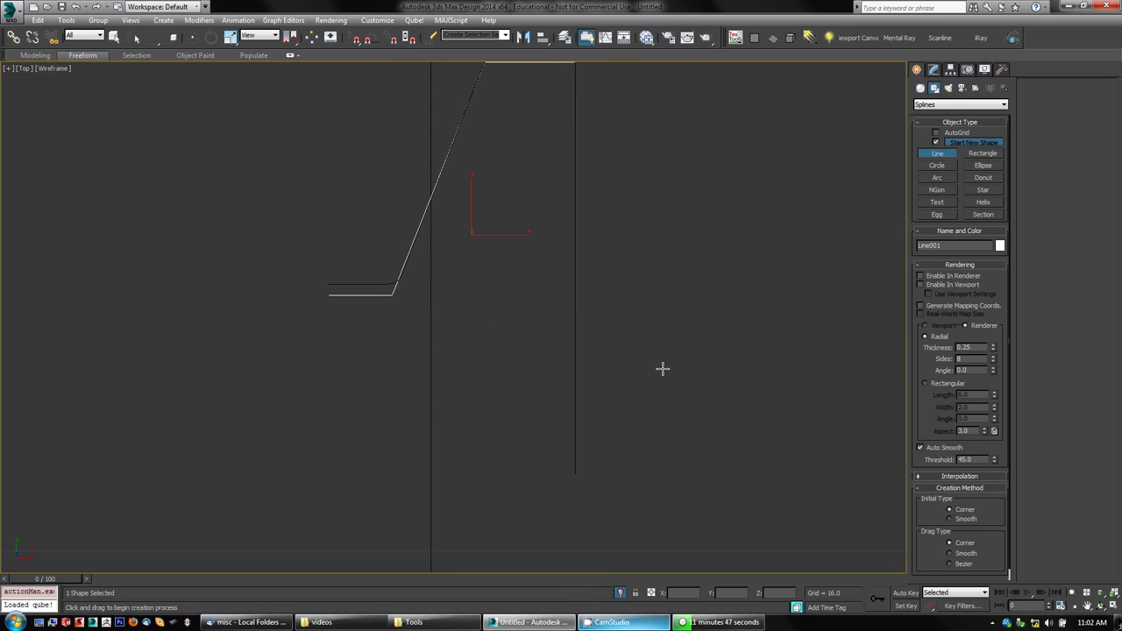
{"action": "middle_click_drag", "start_coordinate": [674, 294], "coordinate": [668, 327]}
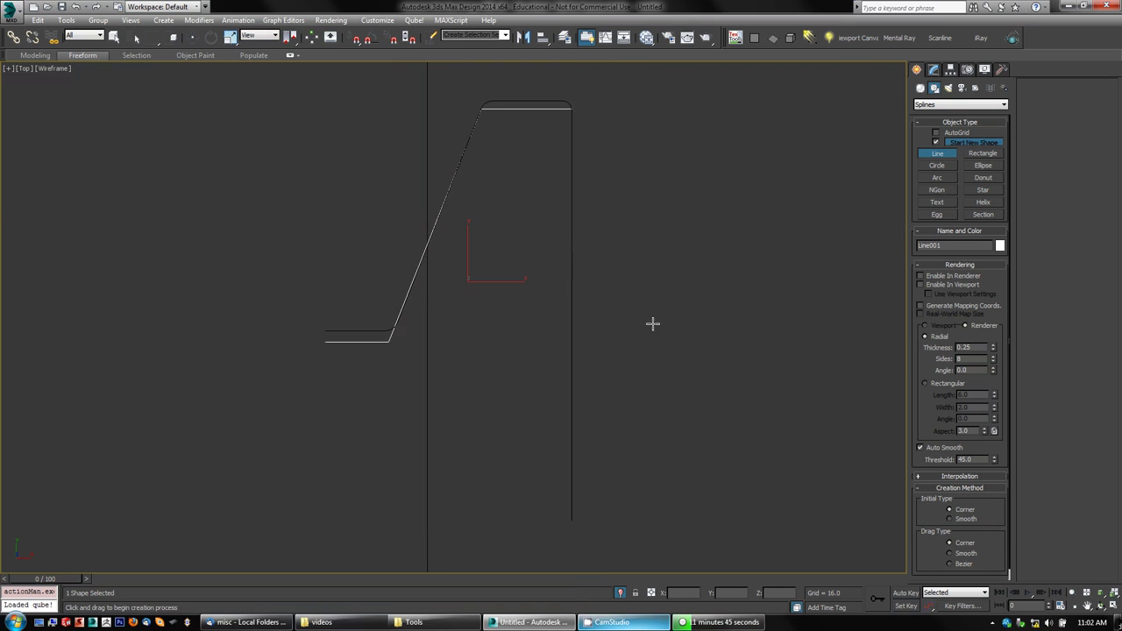
{"action": "right_click", "coordinate": [669, 299]}
Hide the original Handle_Wire object so only the newly drawn line remains in view
{"action": "left_click", "coordinate": [361, 332]}
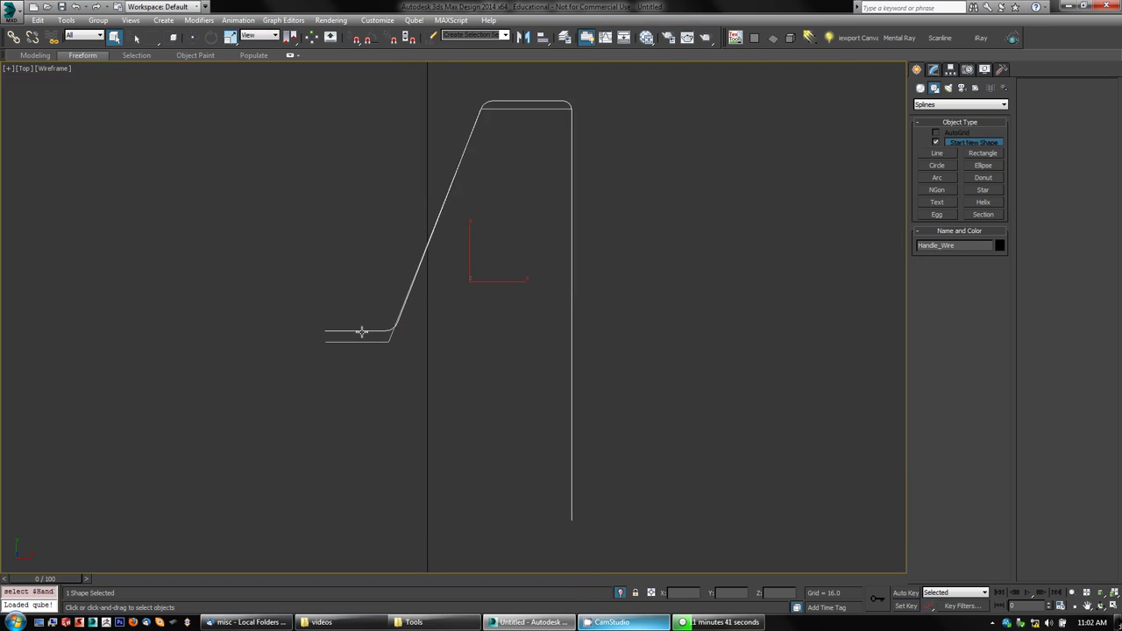
{"action": "right_click", "coordinate": [597, 305]}
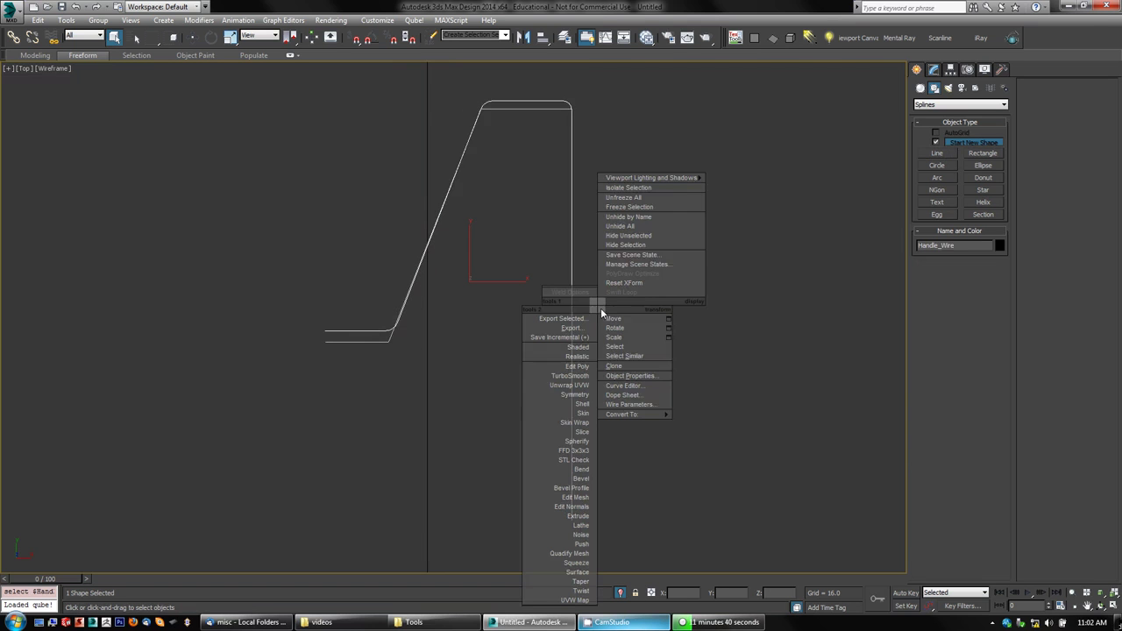
{"action": "left_click", "coordinate": [626, 246]}
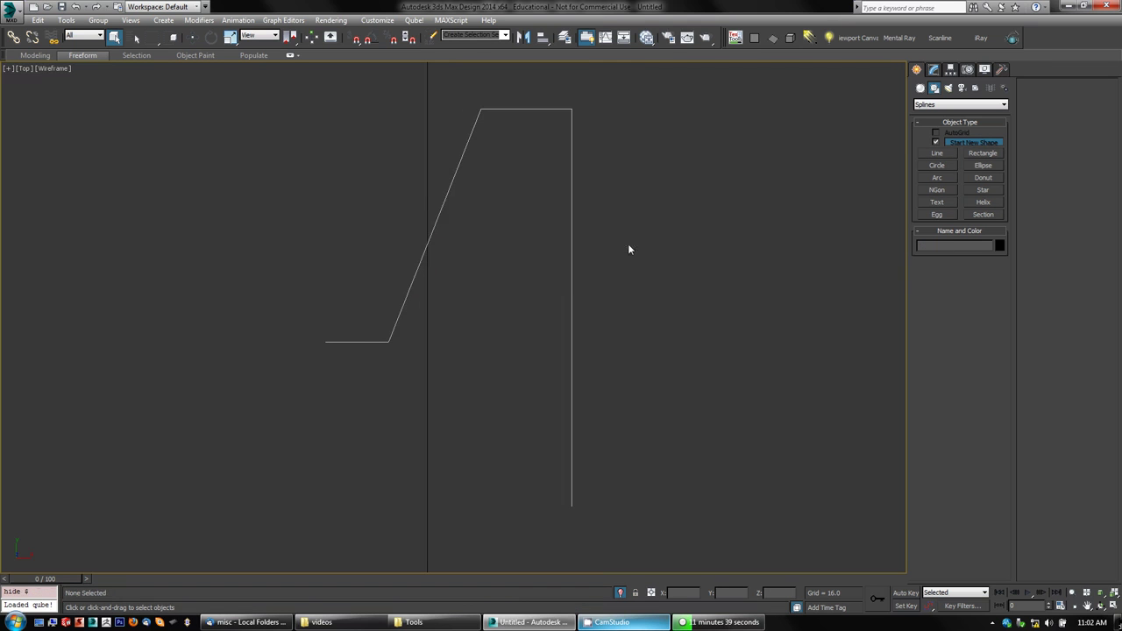
Select the new line and open its Vertex sub-object level for editing
{"action": "left_click", "coordinate": [444, 198]}
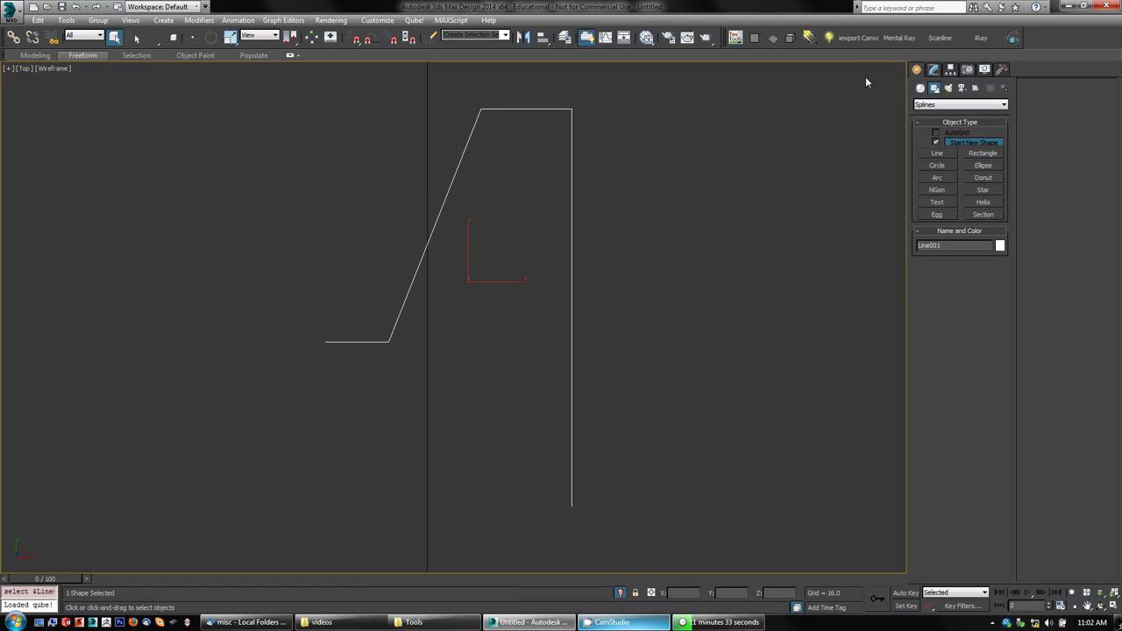
{"action": "left_click", "coordinate": [935, 70]}
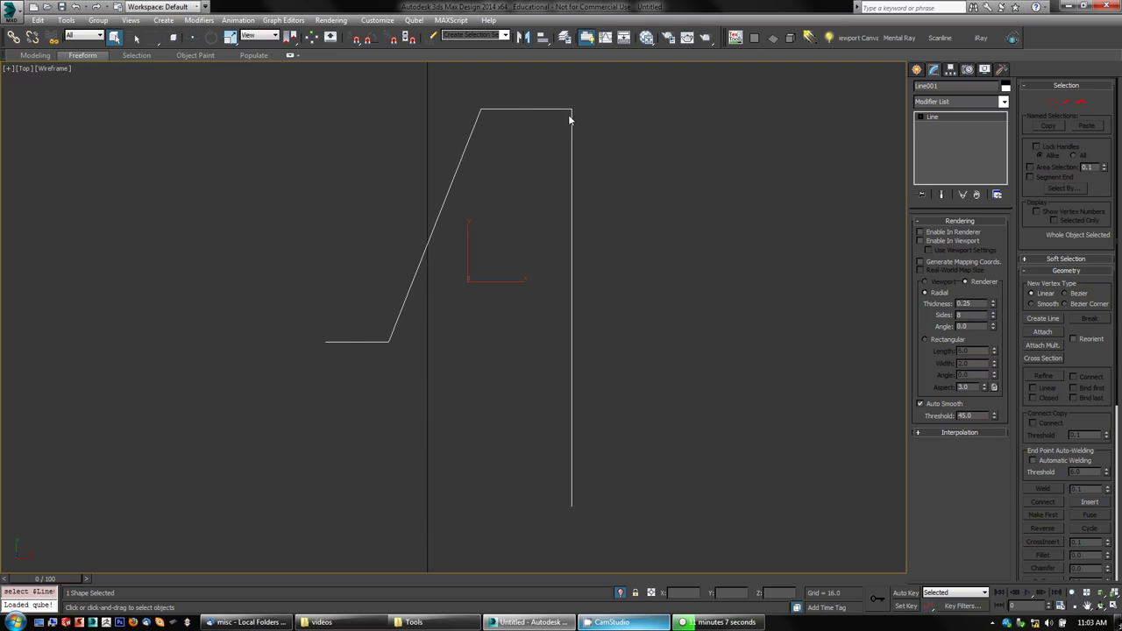
{"action": "left_click", "coordinate": [1052, 102]}
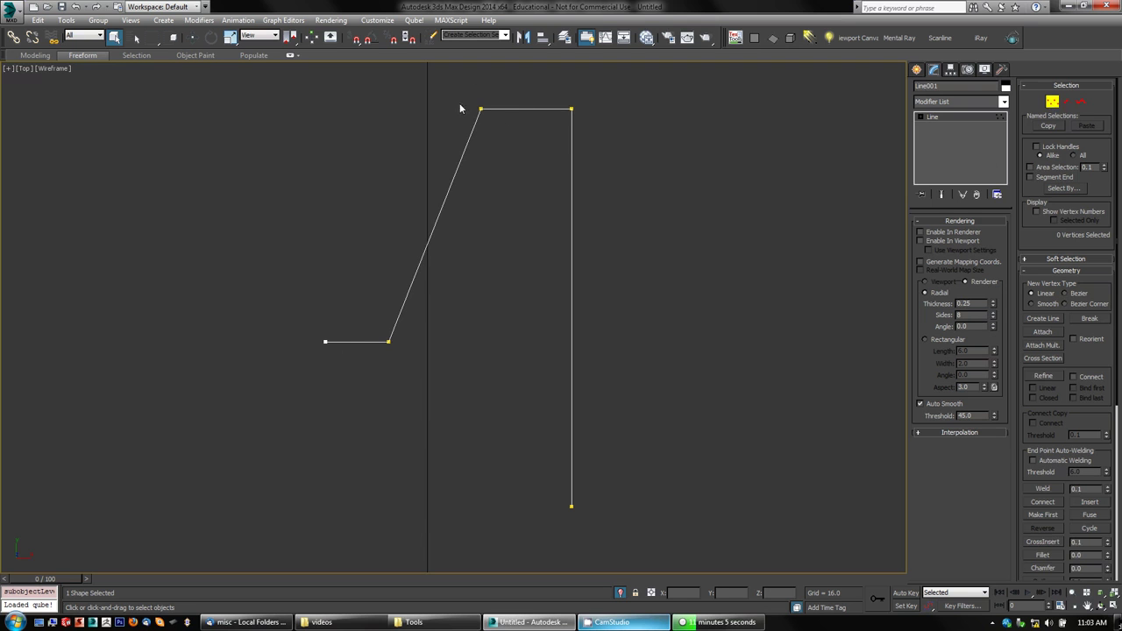
Try moving the line's two upper corner vertices, including the corner above the long leg on its own, and cancel the moves
{"action": "left_click_drag", "start_coordinate": [458, 99], "coordinate": [603, 140]}
{"action": "middle_click_drag", "start_coordinate": [639, 183], "coordinate": [640, 212]}
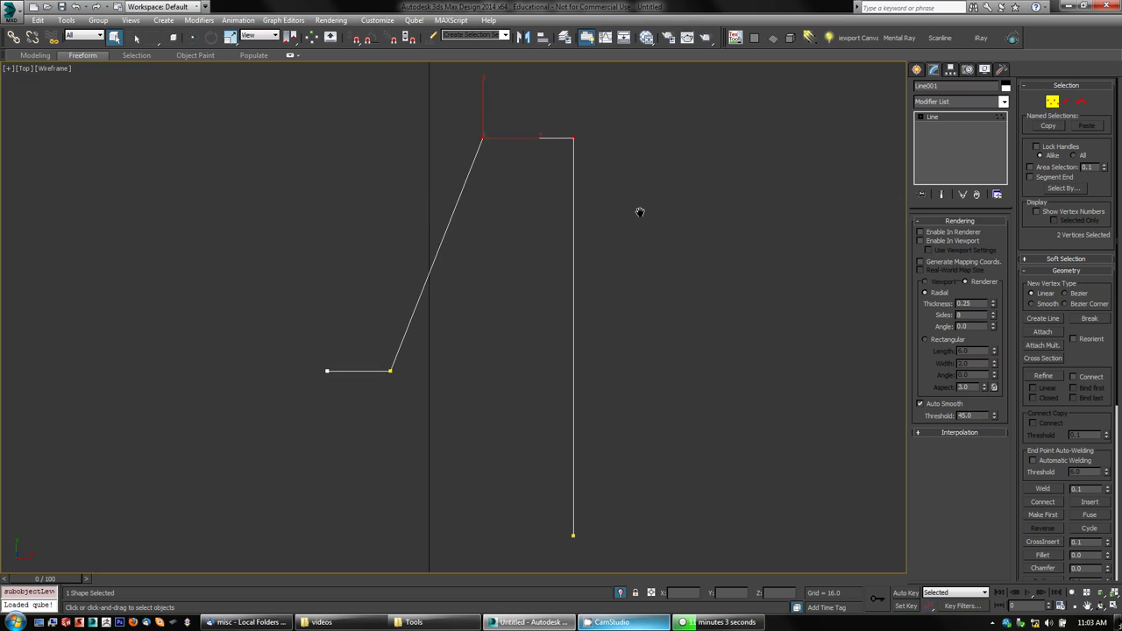
{"action": "key", "text": "w"}
{"action": "left_click_drag", "start_coordinate": [573, 95], "coordinate": [623, 156]}
{"action": "right_click", "coordinate": [570, 130]}
{"action": "left_click", "coordinate": [573, 137]}
{"action": "right_click", "coordinate": [623, 156]}
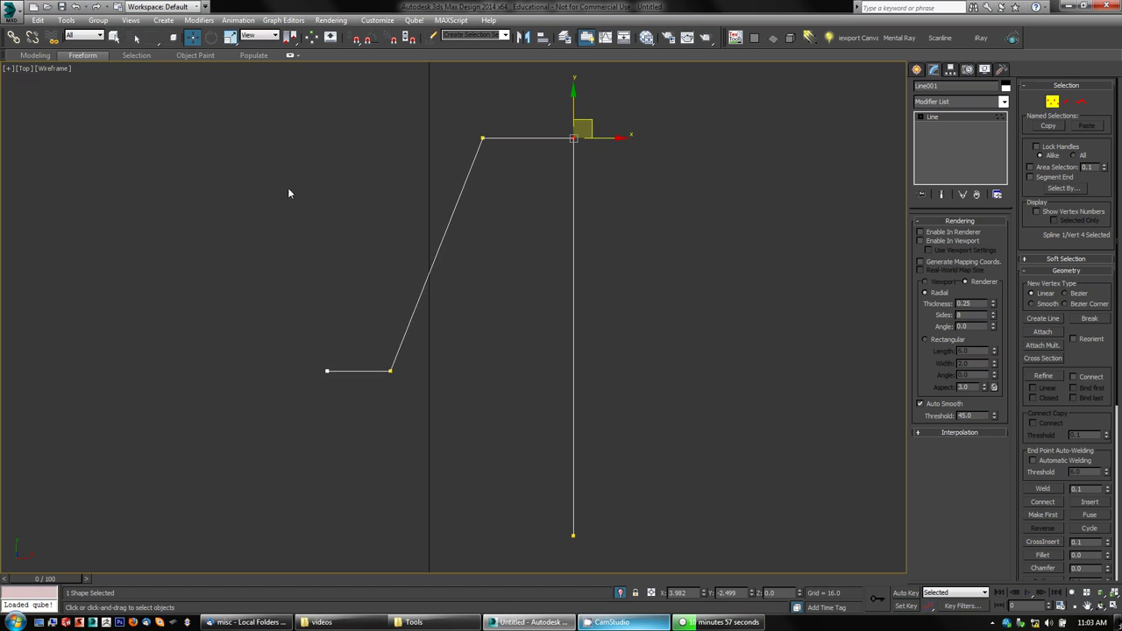
Try moving the selected vertices at the line's short end and diagonal segment, and cancel the move
{"action": "left_click_drag", "start_coordinate": [485, 464], "coordinate": [485, 464]}
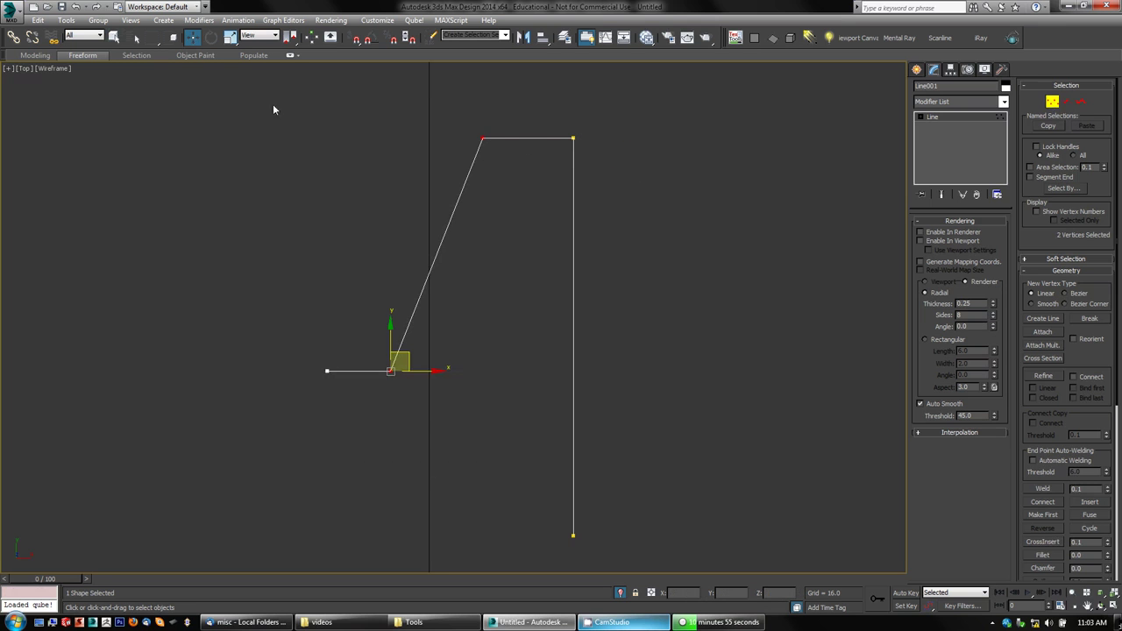
{"action": "left_click_drag", "start_coordinate": [273, 103], "coordinate": [488, 448]}
{"action": "left_click_drag", "start_coordinate": [337, 357], "coordinate": [318, 324]}
{"action": "right_click", "coordinate": [317, 323]}
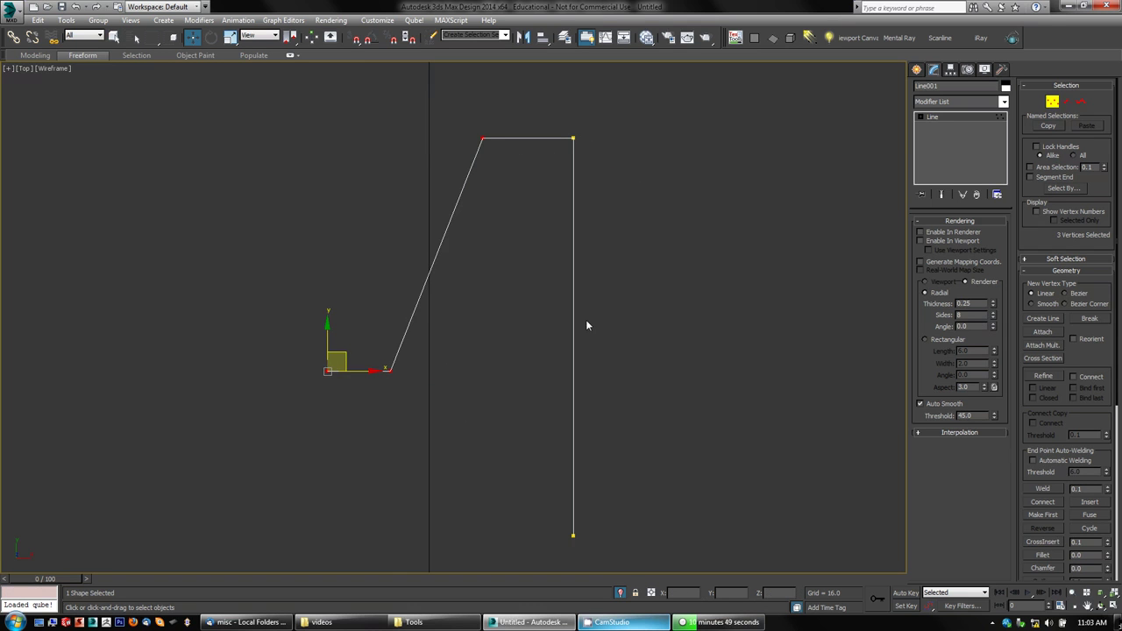
Try raising the long leg's end vertex to about Z 2.84 in the Perspective view, and undo the move
{"action": "middle_click_drag", "start_coordinate": [519, 351], "coordinate": [483, 338]}
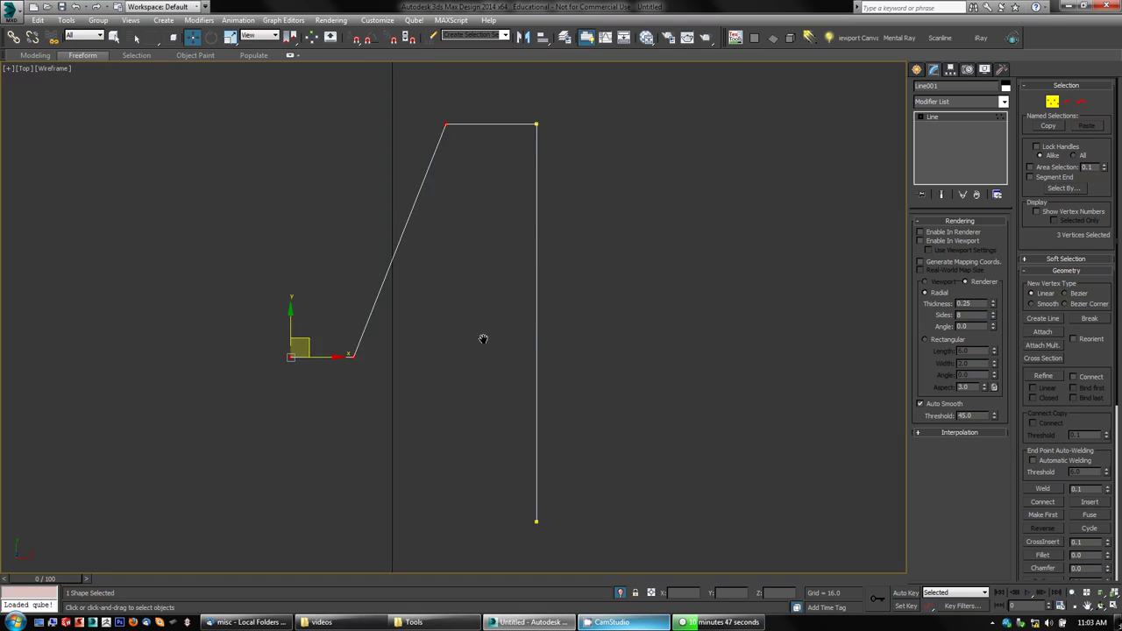
{"action": "key", "text": "alt+w"}
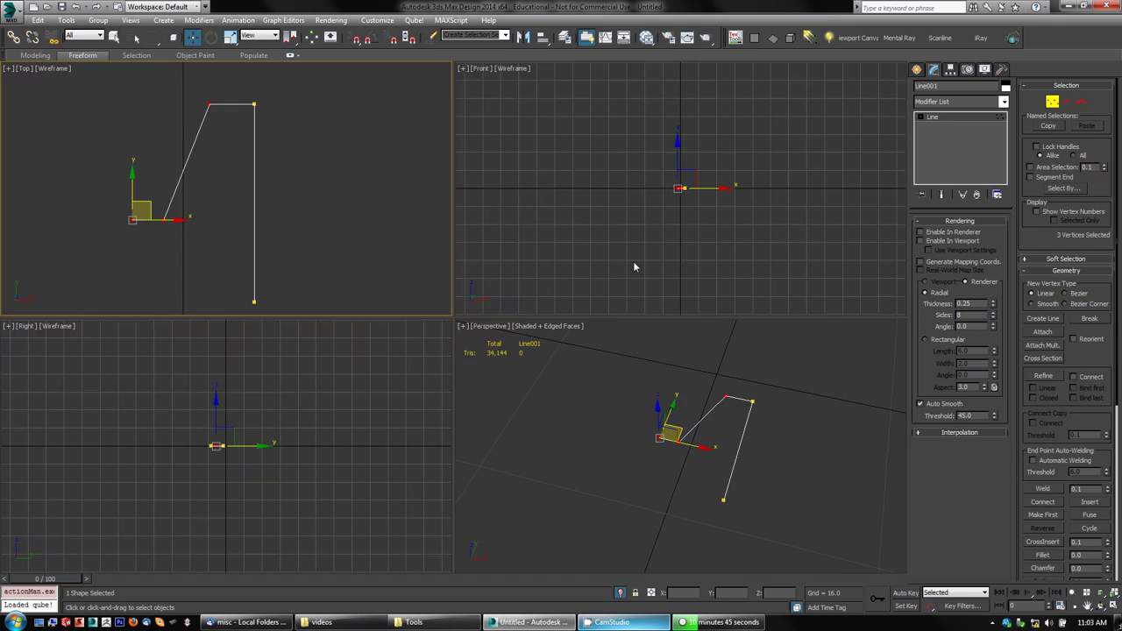
{"action": "middle_click_drag", "start_coordinate": [634, 267], "coordinate": [551, 269]}
{"action": "left_click", "coordinate": [723, 499]}
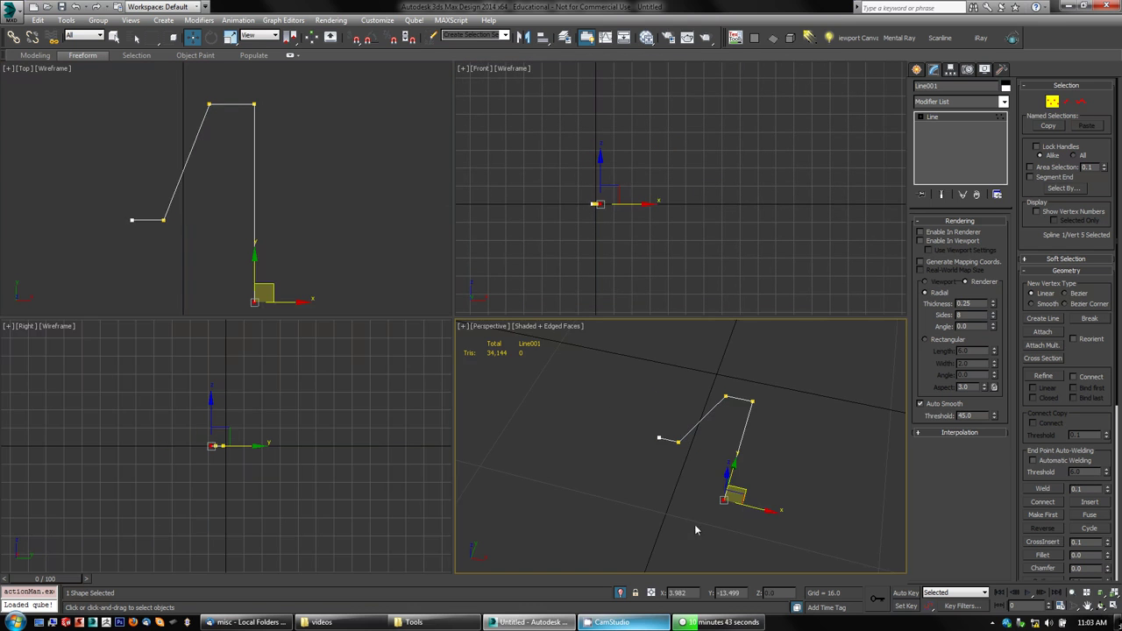
{"action": "left_click_drag", "start_coordinate": [733, 481], "coordinate": [721, 439]}
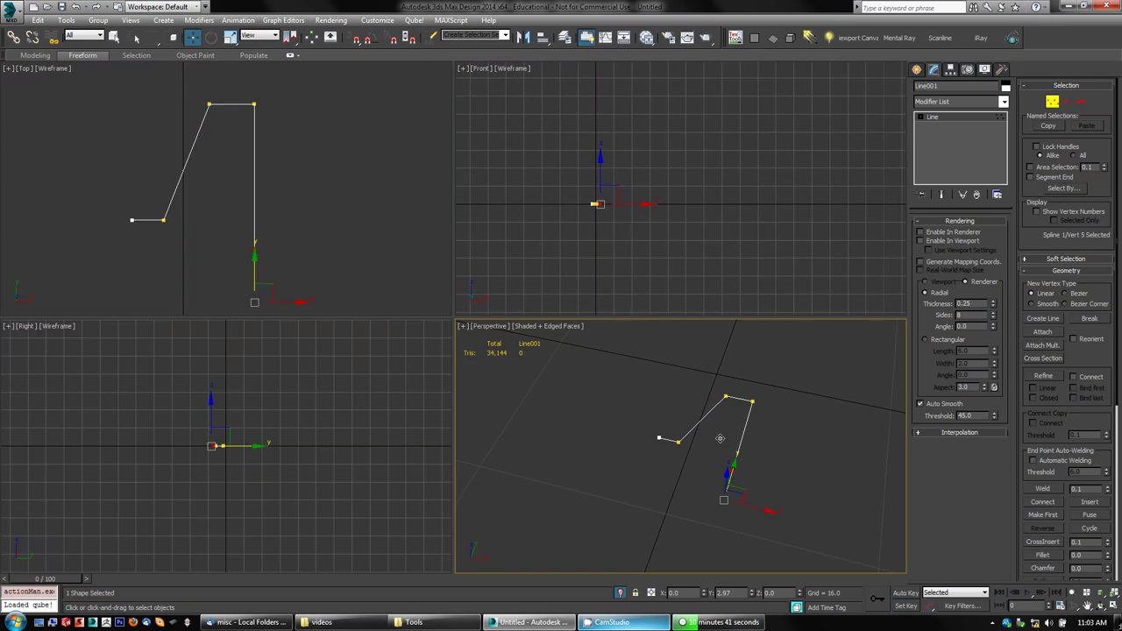
{"action": "right_click", "coordinate": [721, 439]}
{"action": "middle_click_drag", "start_coordinate": [788, 502], "coordinate": [761, 470], "text": "alt"}
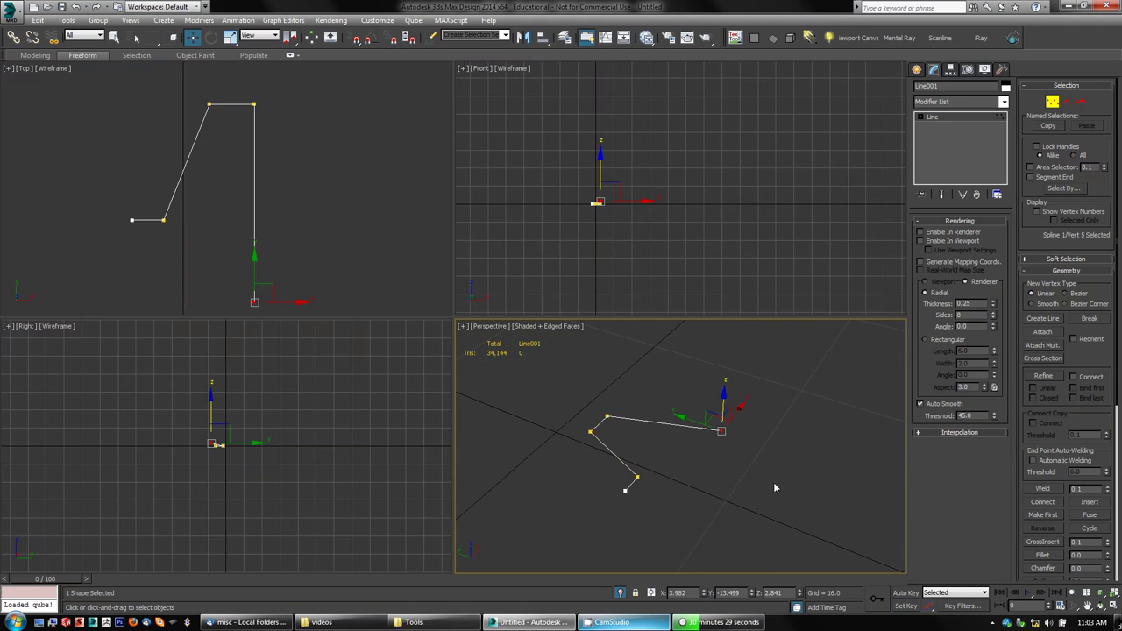
{"action": "key", "text": "ctrl+z"}
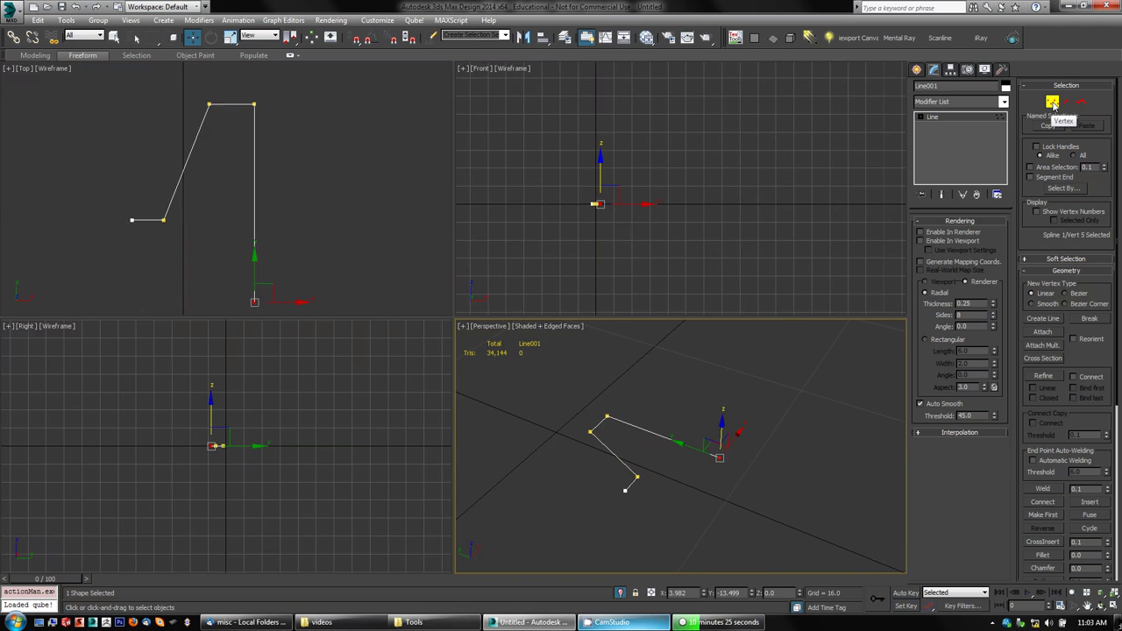
{"action": "middle_click_drag", "start_coordinate": [404, 242], "coordinate": [415, 245]}
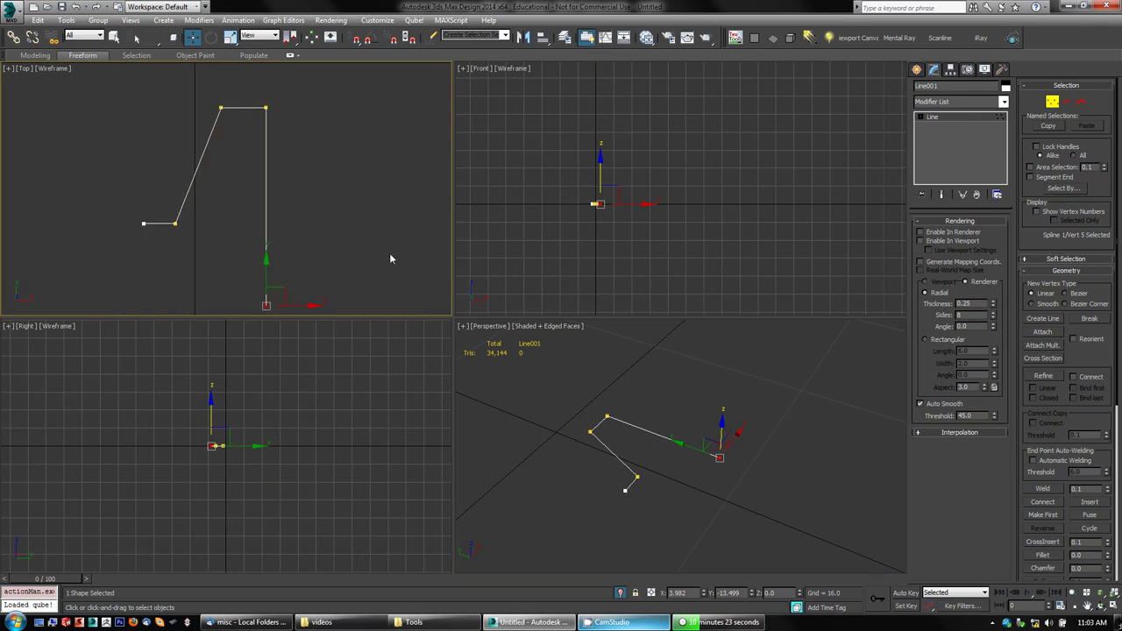
Maximize the Top viewport, select the corner vertex atop the diagonal segment and check its vertex type options
{"action": "middle_click_drag", "start_coordinate": [304, 245], "coordinate": [379, 219]}
{"action": "key", "text": "alt+w"}
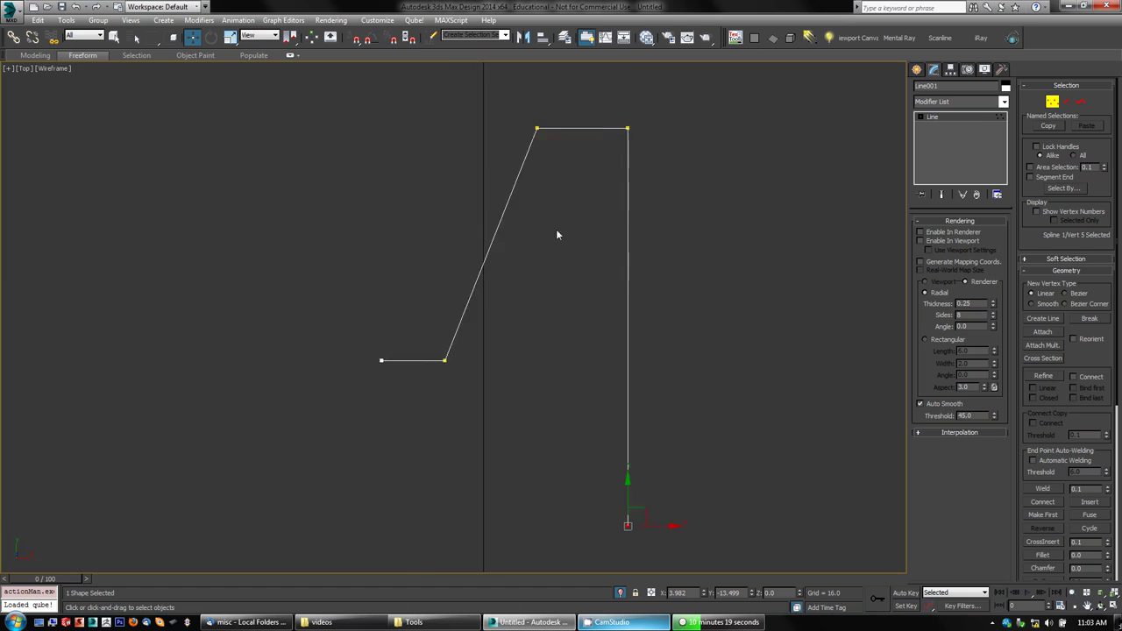
{"action": "middle_click_drag", "start_coordinate": [555, 231], "coordinate": [498, 230]}
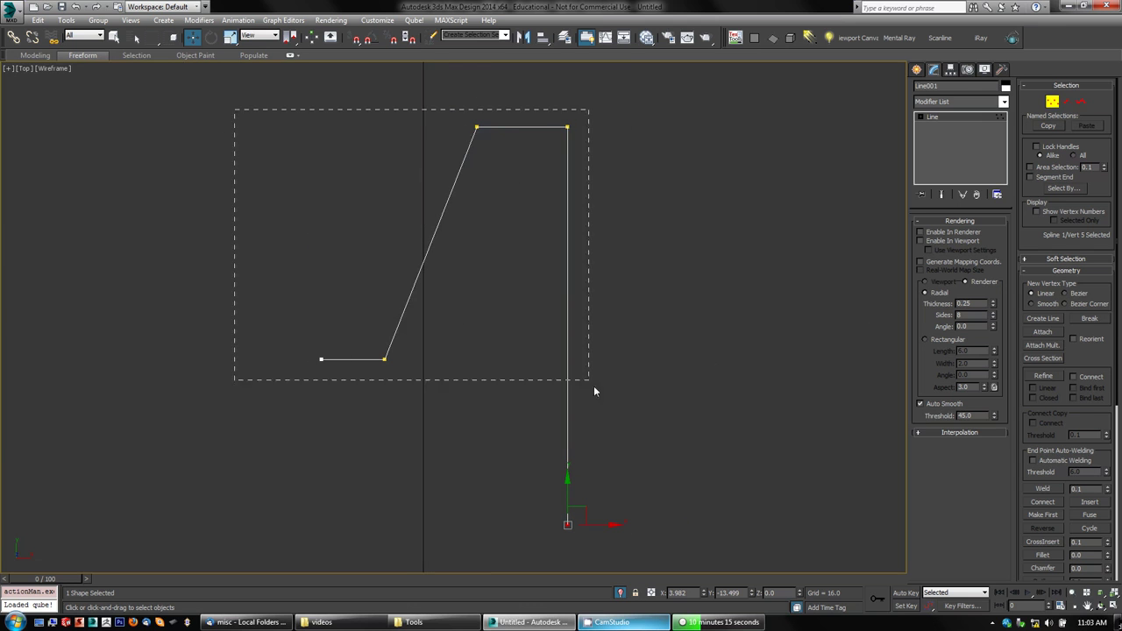
{"action": "left_click_drag", "start_coordinate": [600, 388], "coordinate": [503, 147]}
{"action": "right_click", "coordinate": [477, 159]}
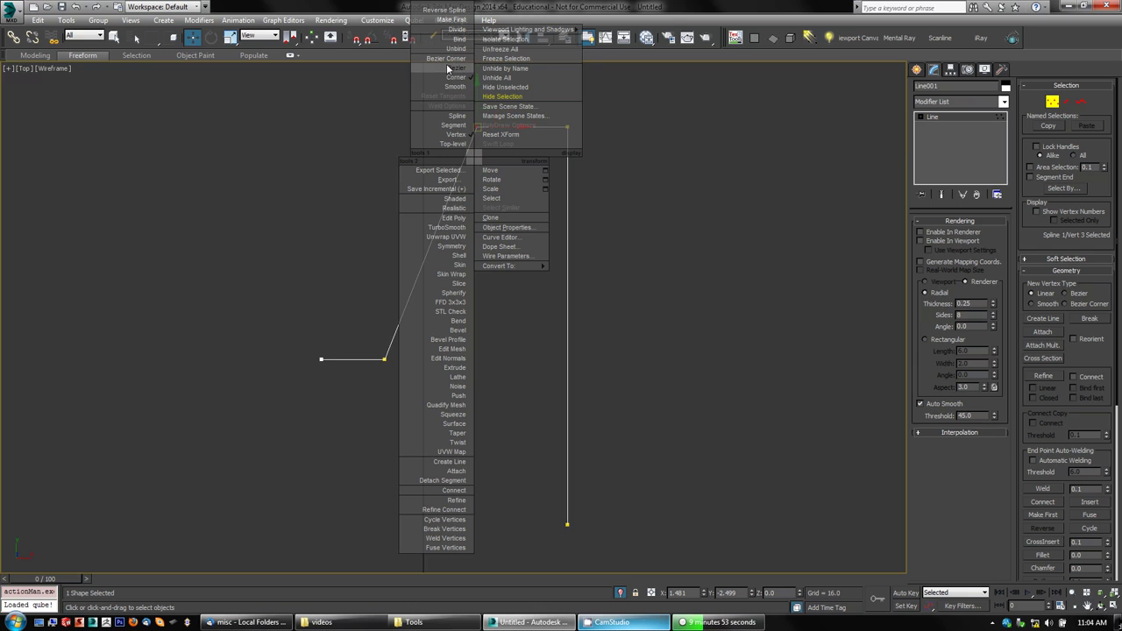
{"action": "left_click", "coordinate": [302, 154]}
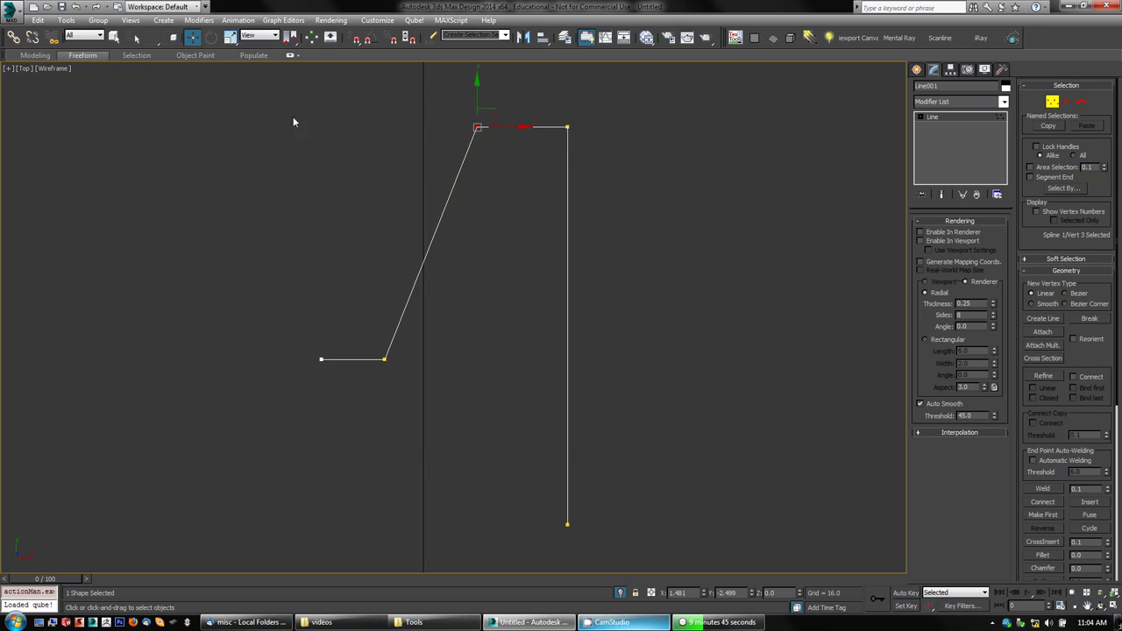
Select all five vertices of the line and convert them to Smooth
{"action": "left_click_drag", "start_coordinate": [247, 84], "coordinate": [574, 314]}
{"action": "left_click_drag", "start_coordinate": [659, 539], "coordinate": [659, 540]}
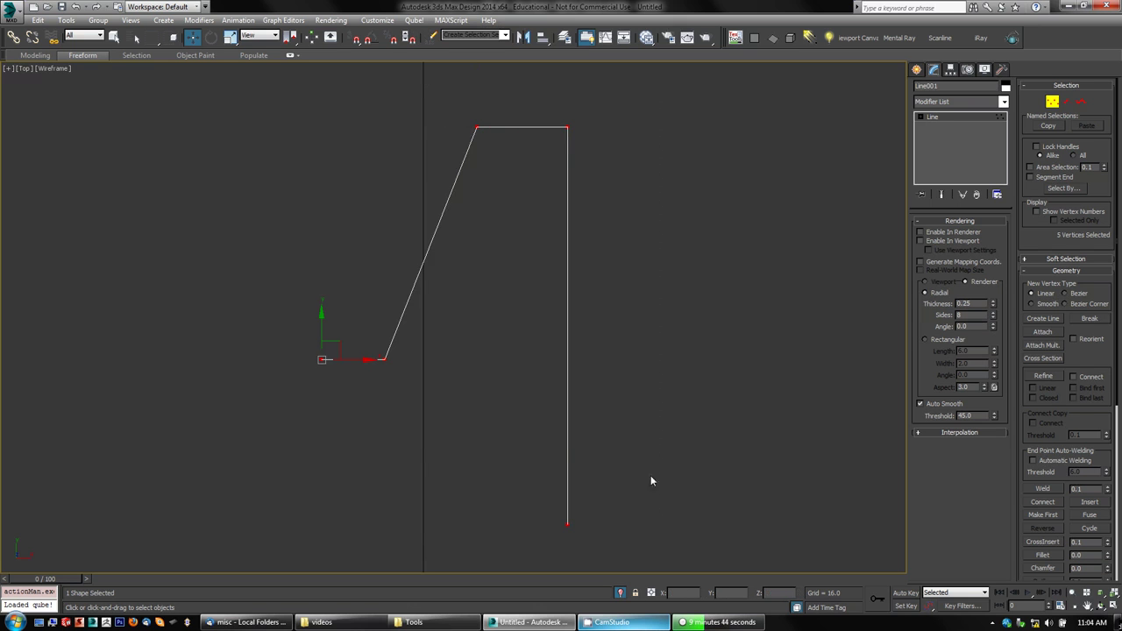
{"action": "right_click", "coordinate": [575, 160]}
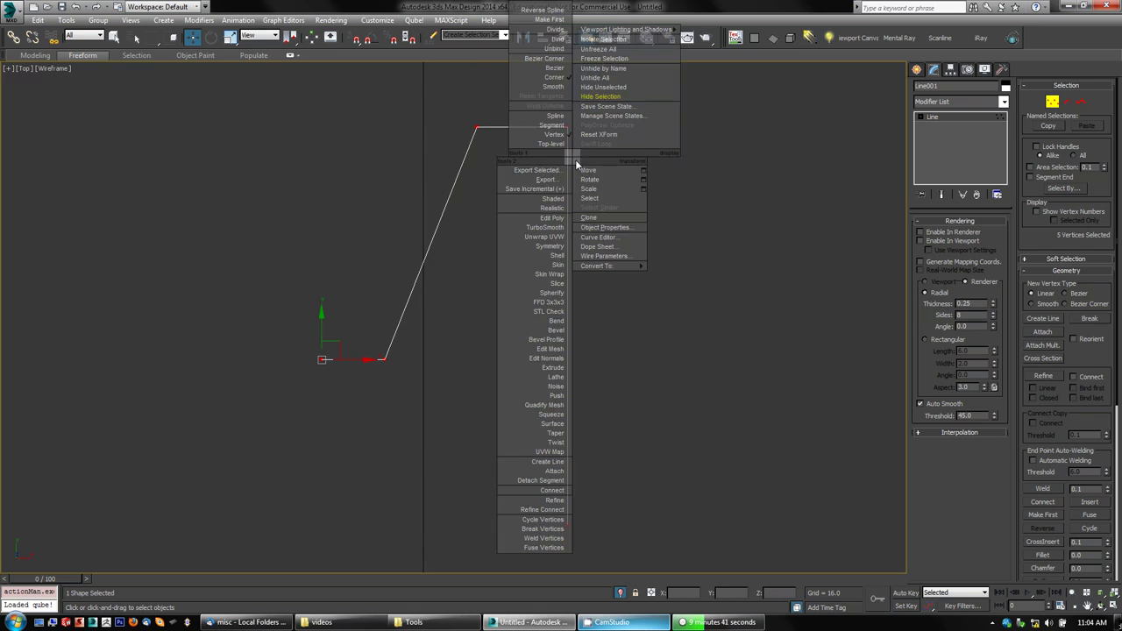
{"action": "left_click", "coordinate": [553, 88]}
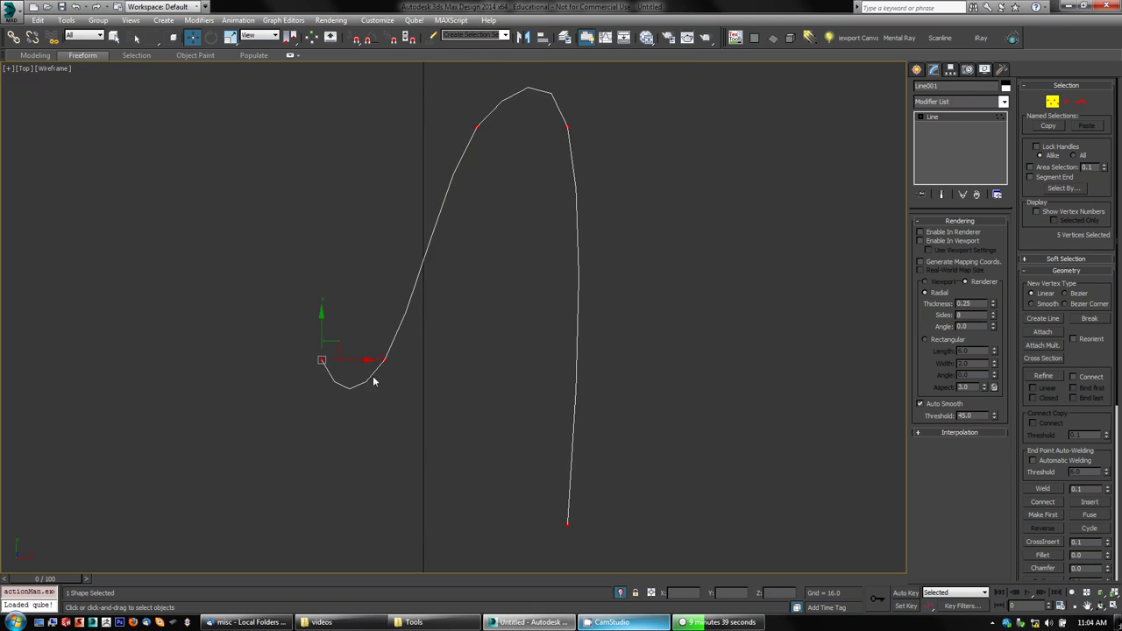
Select the diagonal's upper vertex to examine its curve, and change all the vertices back to Corner
{"action": "left_click", "coordinate": [476, 127]}
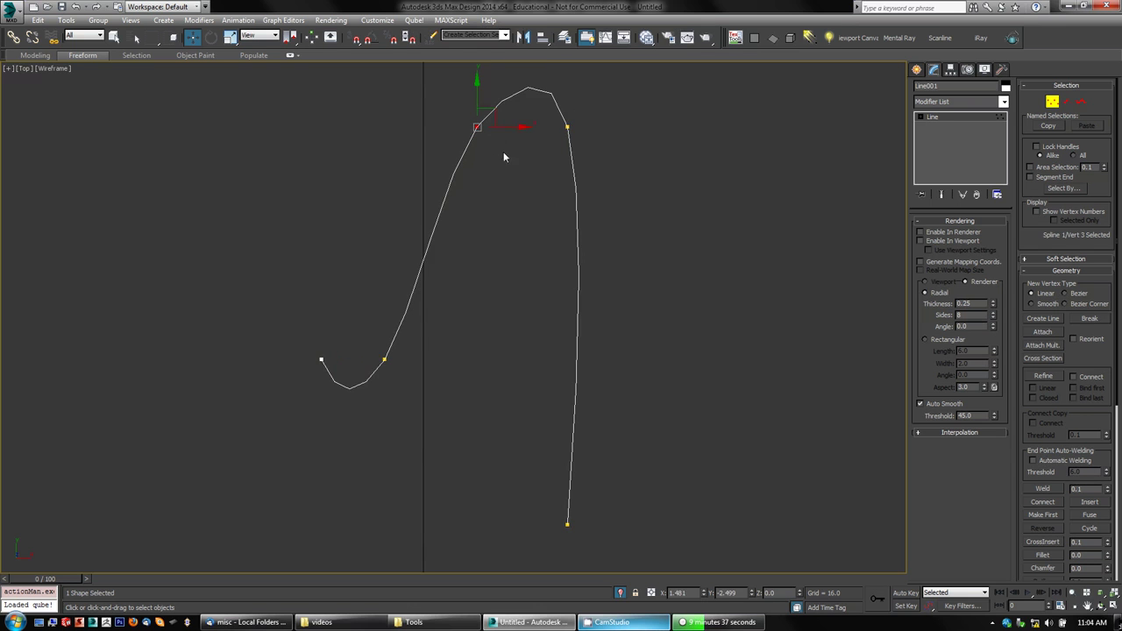
{"action": "left_click_drag", "start_coordinate": [457, 115], "coordinate": [459, 139]}
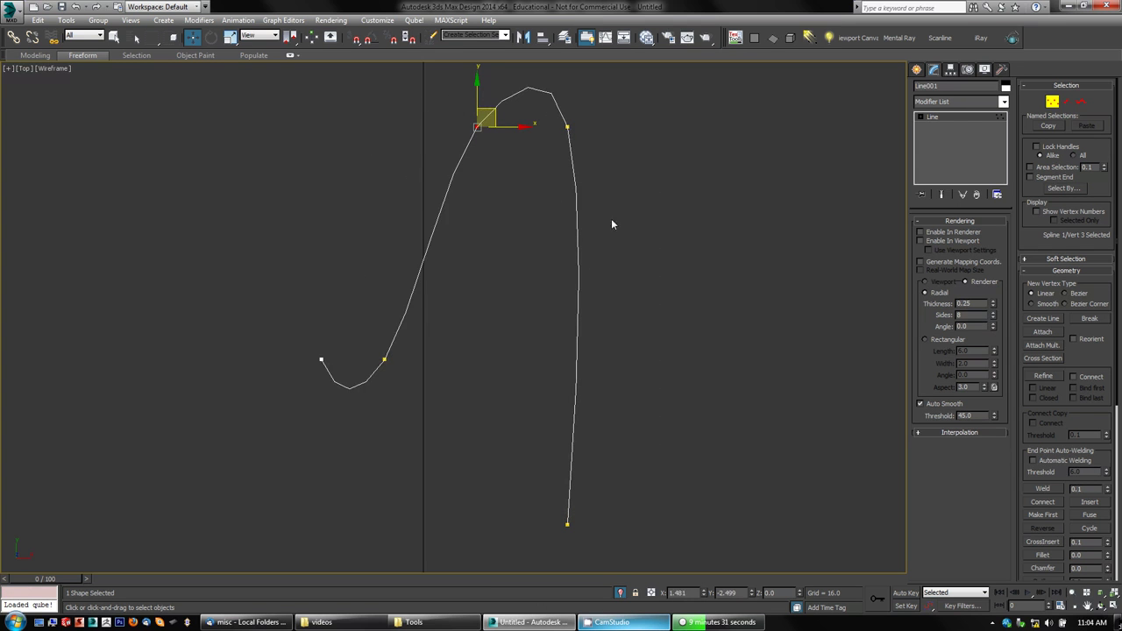
{"action": "key", "text": "ctrl+a"}
{"action": "key", "text": "c"}
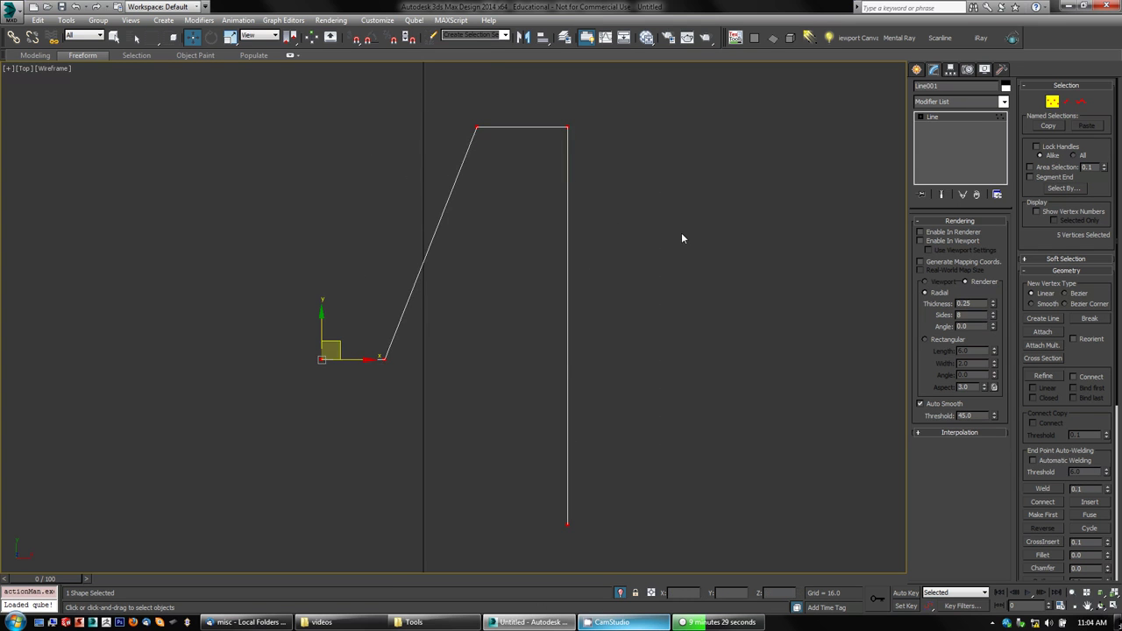
Try converting all vertices to Bezier and swinging the tangent handles at the diagonal's upper corner, and undo these changes
{"action": "right_click", "coordinate": [571, 125]}
{"action": "left_click", "coordinate": [548, 67]}
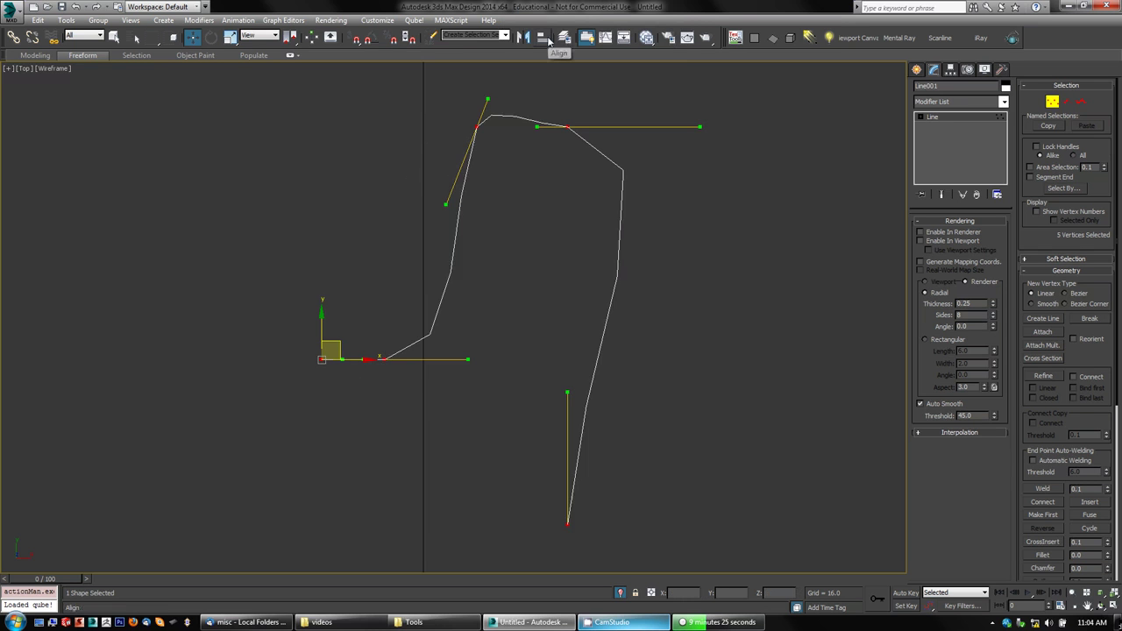
{"action": "left_click_drag", "start_coordinate": [487, 99], "coordinate": [513, 109]}
{"action": "left_click_drag", "start_coordinate": [372, 174], "coordinate": [429, 150]}
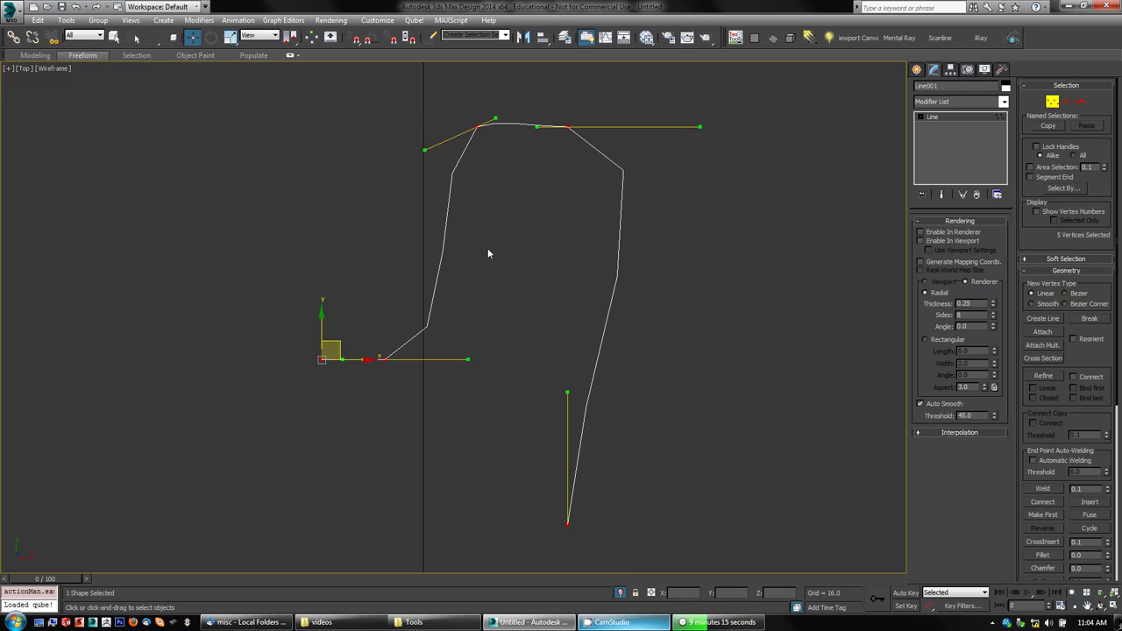
{"action": "key", "text": "ctrl+z"}
{"action": "key", "text": "ctrl+z"}
{"action": "key", "text": "ctrl+z"}
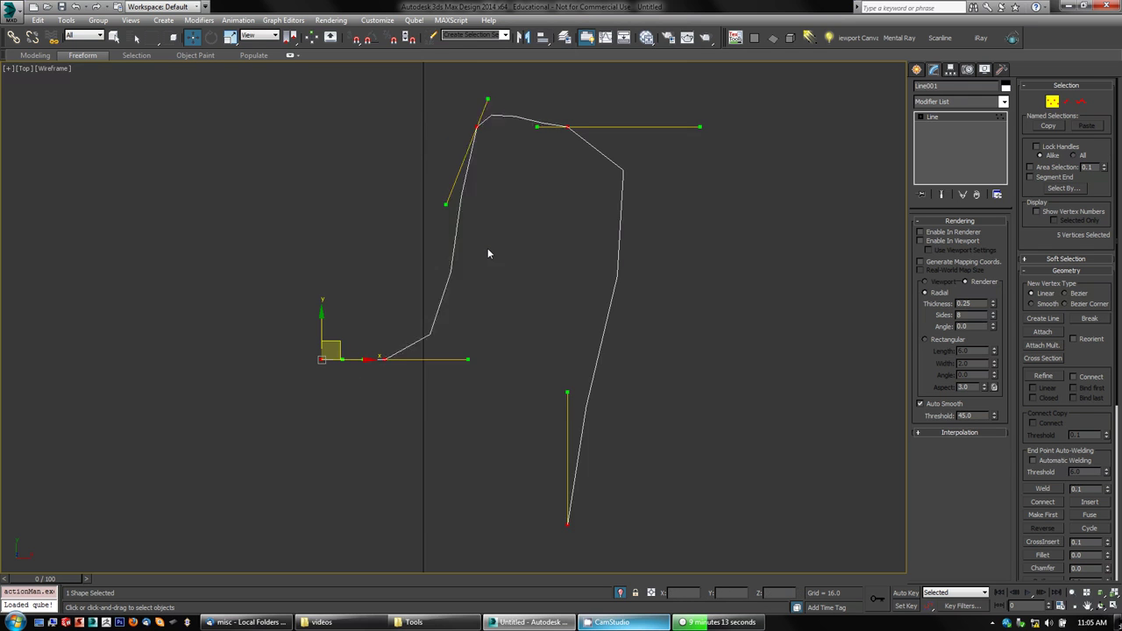
Convert all the selected vertices of the line to Bezier Corner
{"action": "left_click", "coordinate": [477, 129]}
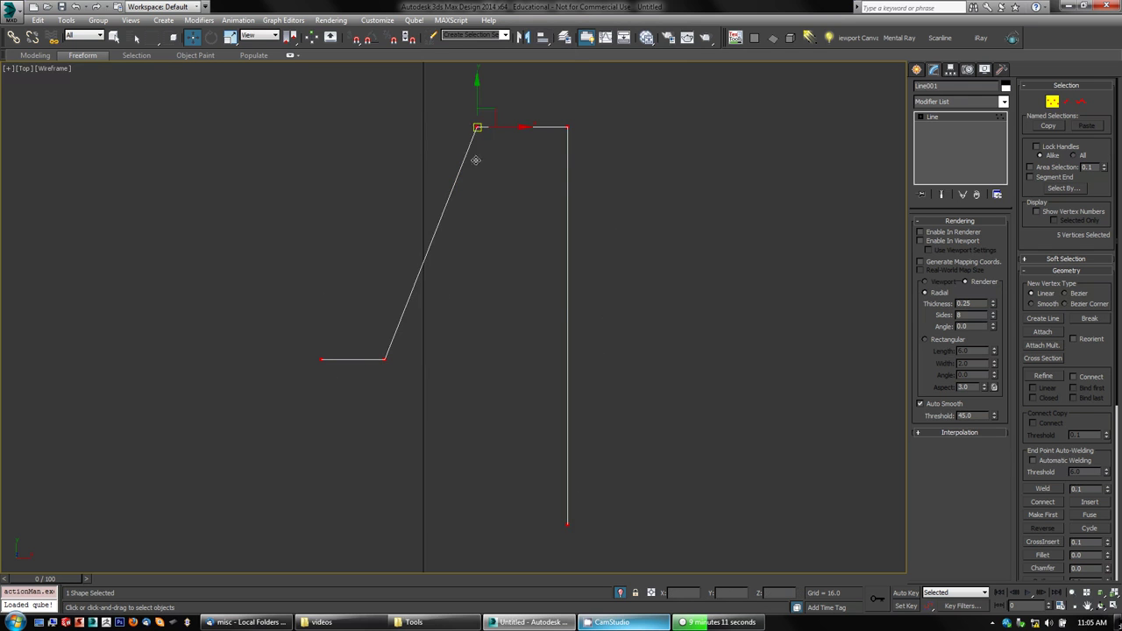
{"action": "right_click", "coordinate": [474, 156]}
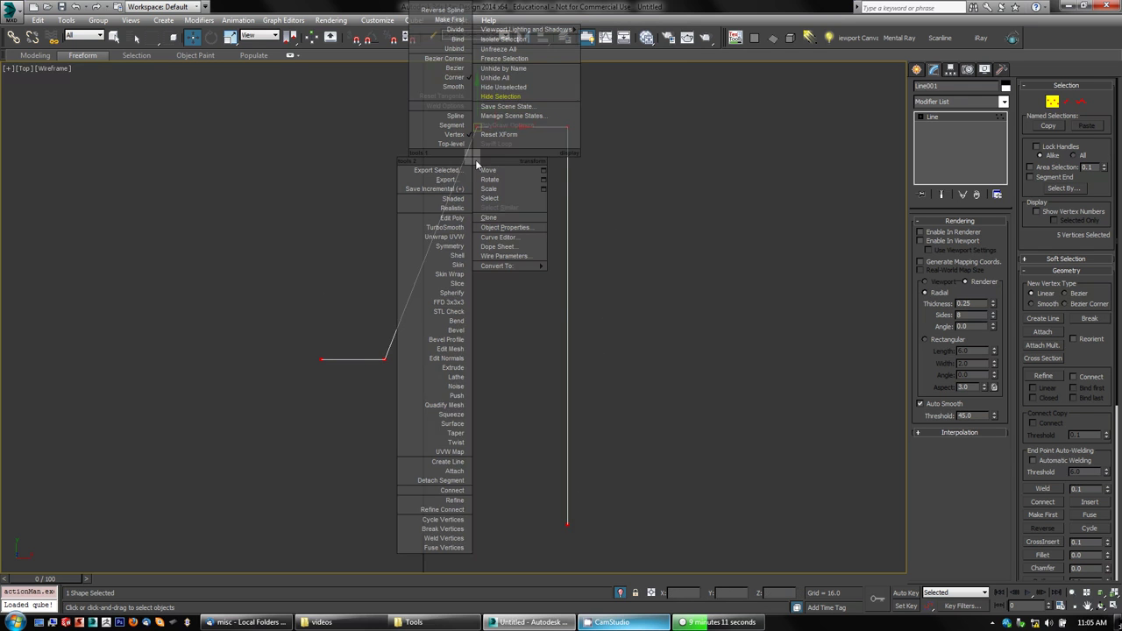
{"action": "left_click", "coordinate": [443, 57]}
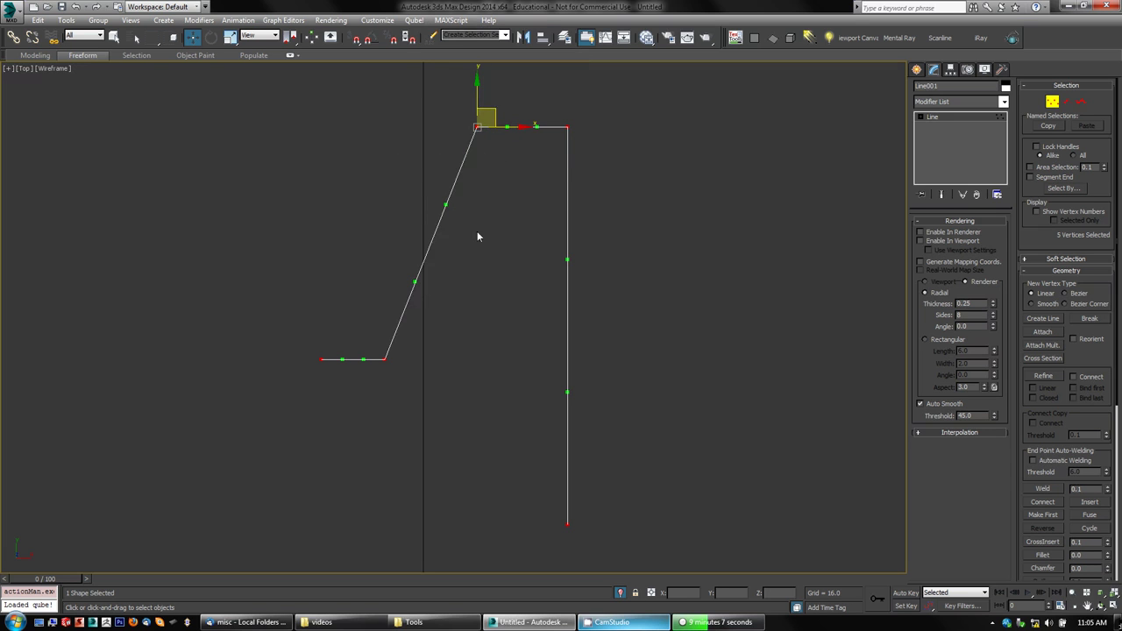
Try moving the two tangent handles of the diagonal's upper corner independently, and undo the last handle move
{"action": "left_click_drag", "start_coordinate": [444, 203], "coordinate": [402, 134]}
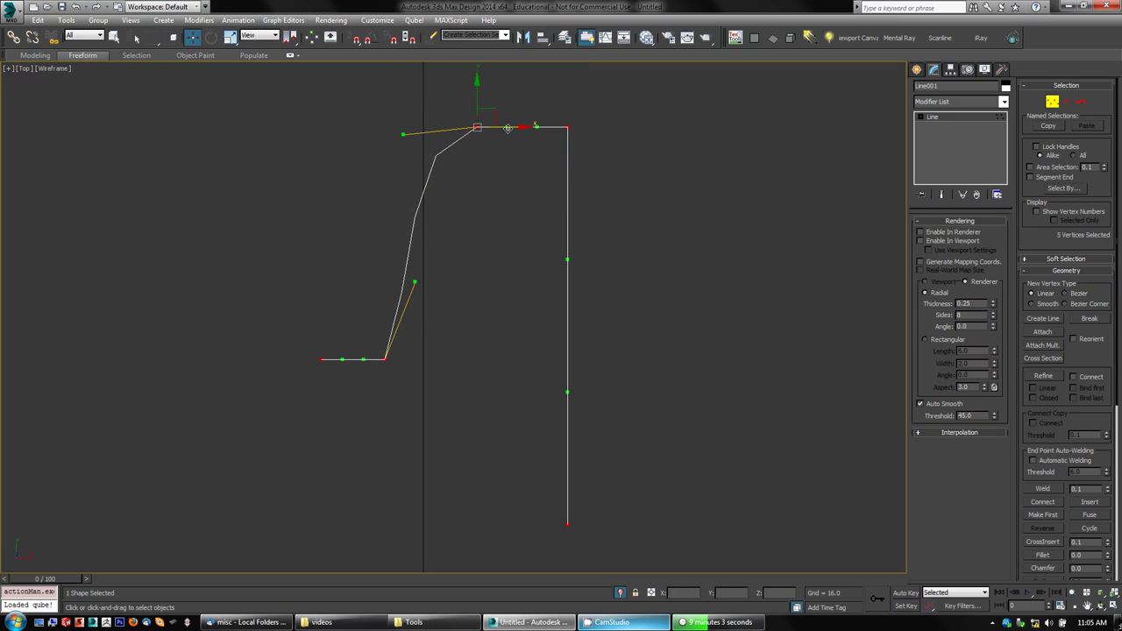
{"action": "left_click_drag", "start_coordinate": [511, 135], "coordinate": [583, 139]}
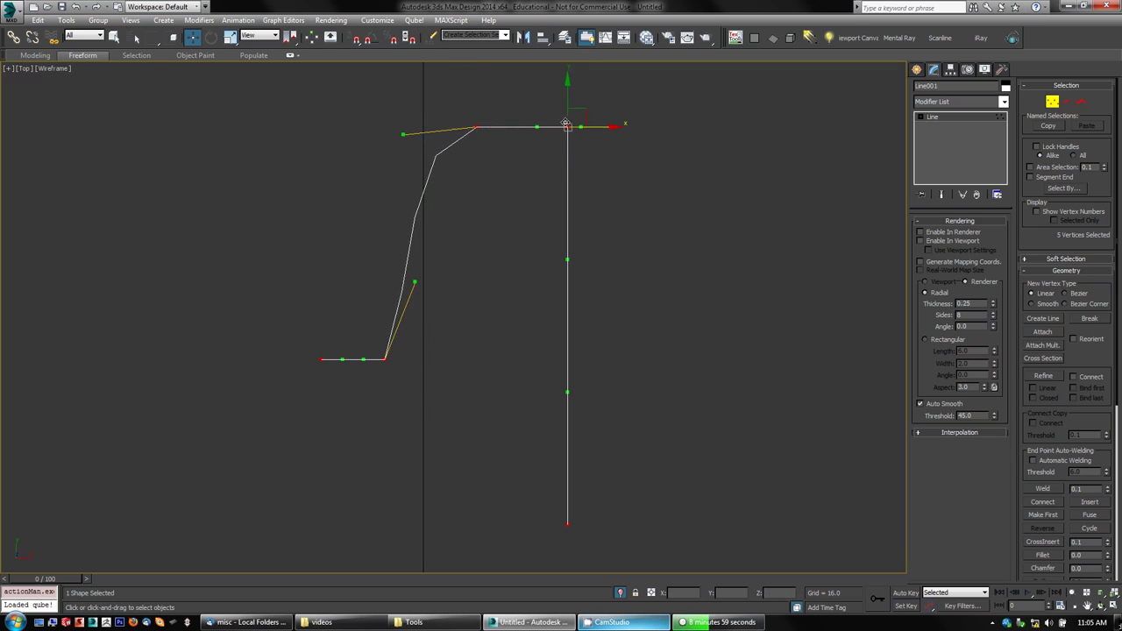
{"action": "left_click_drag", "start_coordinate": [568, 92], "coordinate": [579, 139]}
{"action": "key", "text": "ctrl+z"}
Try moving the tangent handle of the corner above the long leg toward the short top segment, and undo it
{"action": "left_click_drag", "start_coordinate": [581, 138], "coordinate": [539, 133]}
{"action": "left_click", "coordinate": [568, 128]}
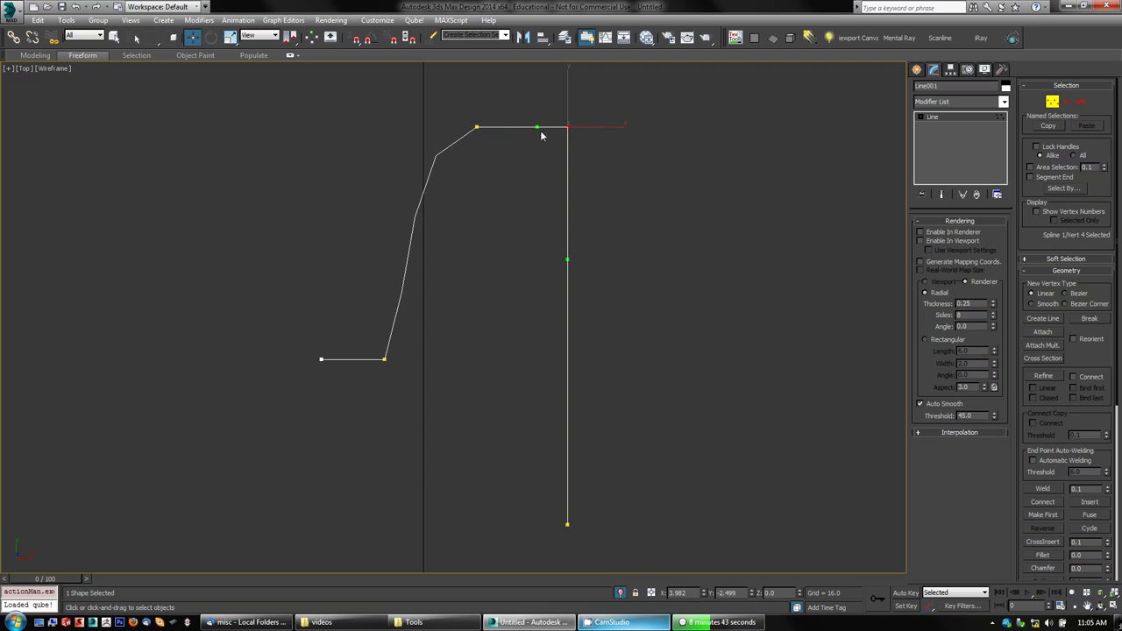
{"action": "left_click_drag", "start_coordinate": [518, 97], "coordinate": [524, 112]}
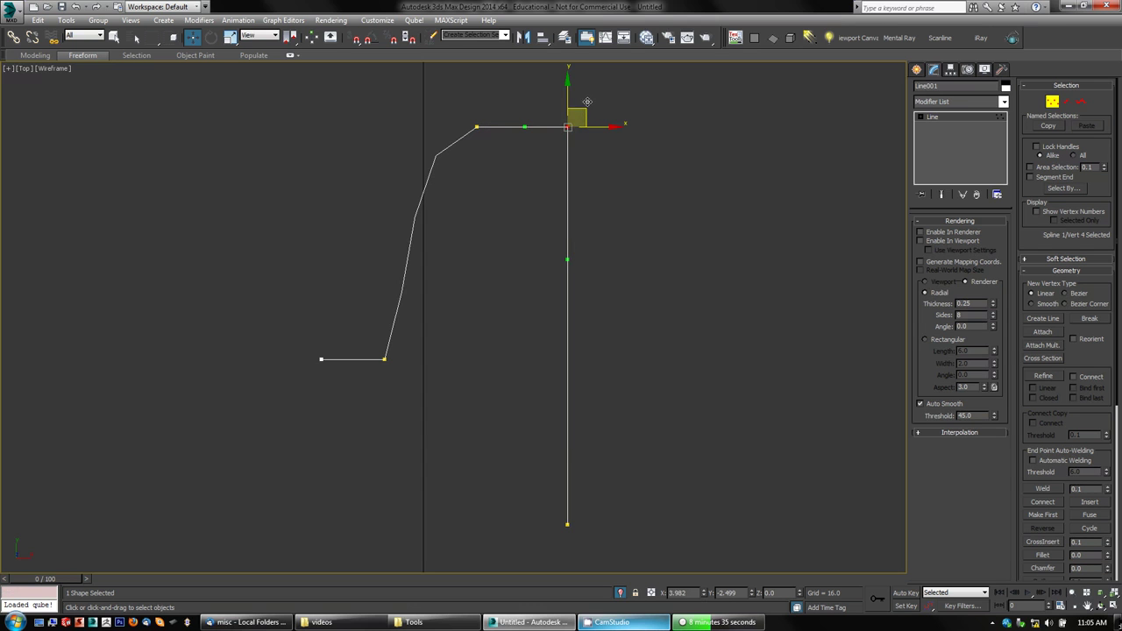
{"action": "left_click_drag", "start_coordinate": [525, 126], "coordinate": [526, 107]}
{"action": "key", "text": "ctrl+z"}
{"action": "left_click", "coordinate": [631, 166]}
{"action": "left_click_drag", "start_coordinate": [577, 108], "coordinate": [536, 118]}
{"action": "key", "text": "ctrl+z"}
Select all the vertices, undo the remaining tangent handle edits and check the vertex type options again
{"action": "left_click", "coordinate": [520, 314]}
{"action": "key", "text": "ctrl+a"}
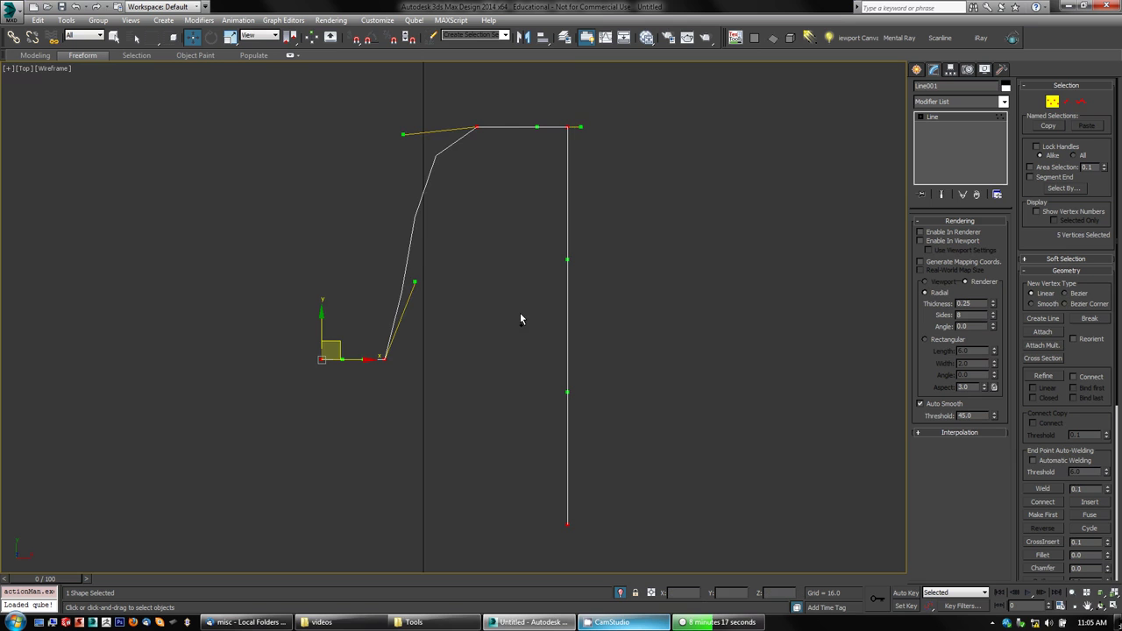
{"action": "key", "text": "ctrl+z"}
{"action": "key", "text": "ctrl+z"}
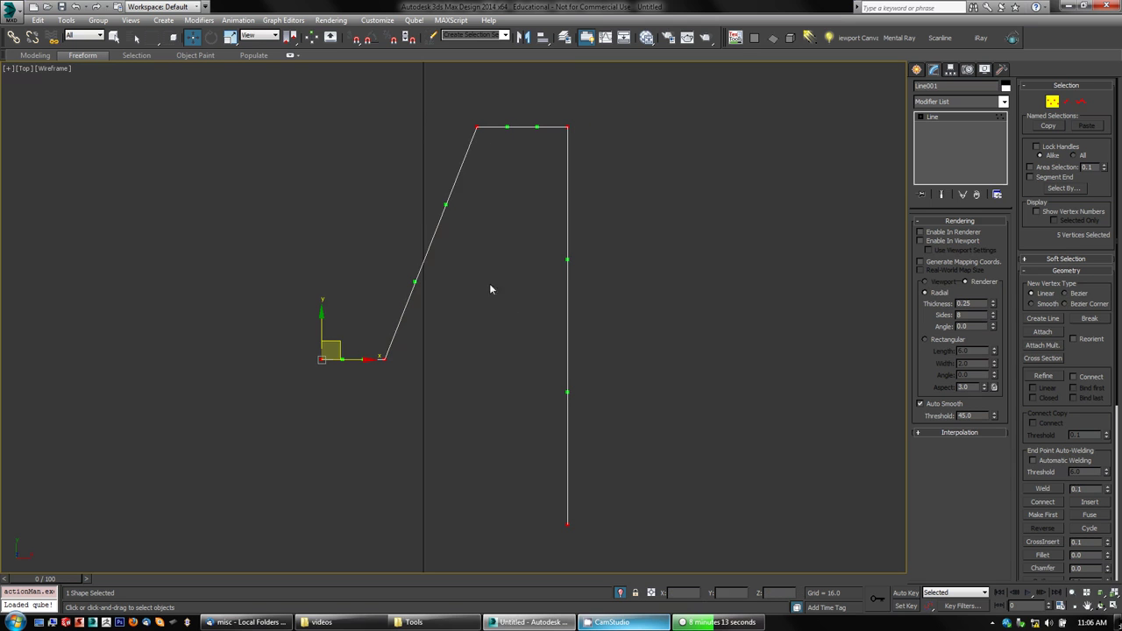
{"action": "right_click", "coordinate": [478, 161]}
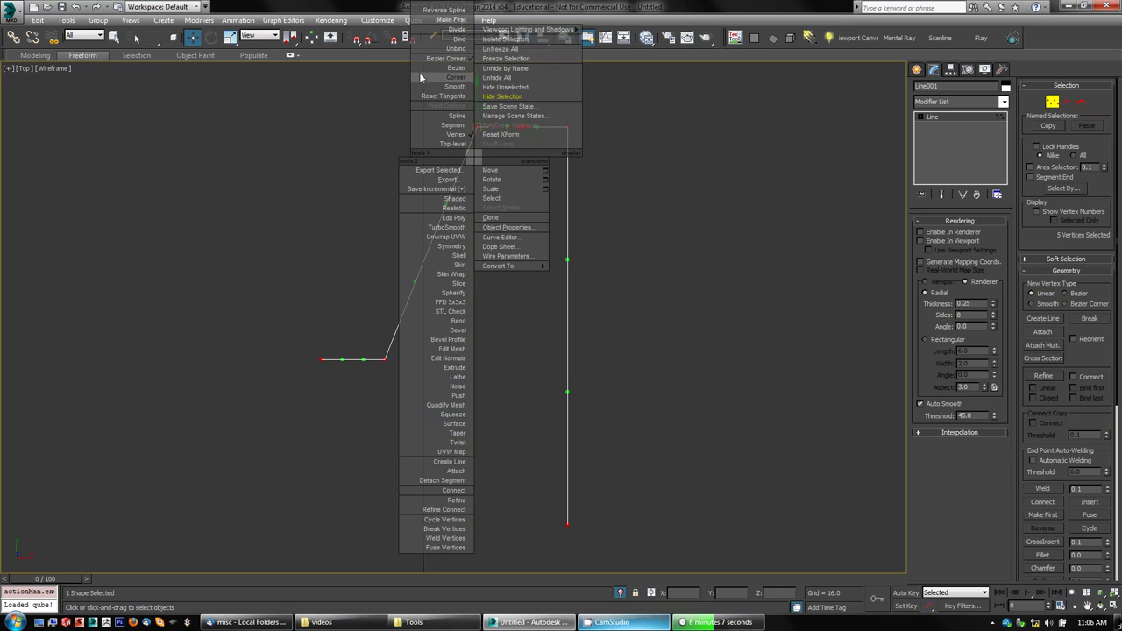
{"action": "left_click", "coordinate": [651, 137]}
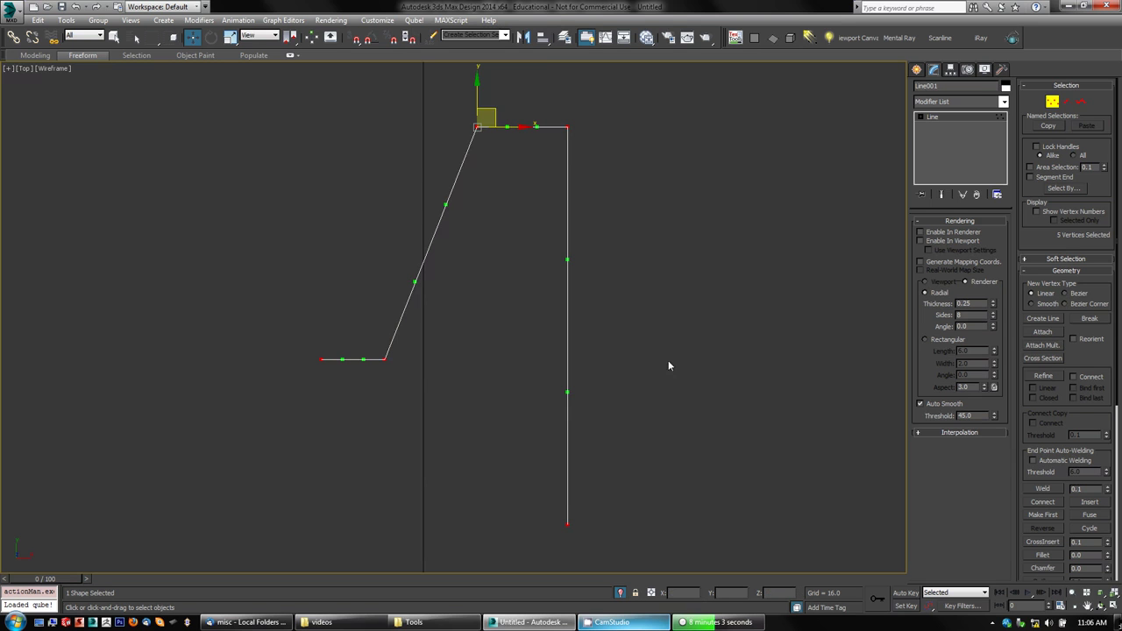
Select the line's three corner vertices, try chamfering them together interactively, and undo the chamfer
{"action": "left_click", "coordinate": [577, 392]}
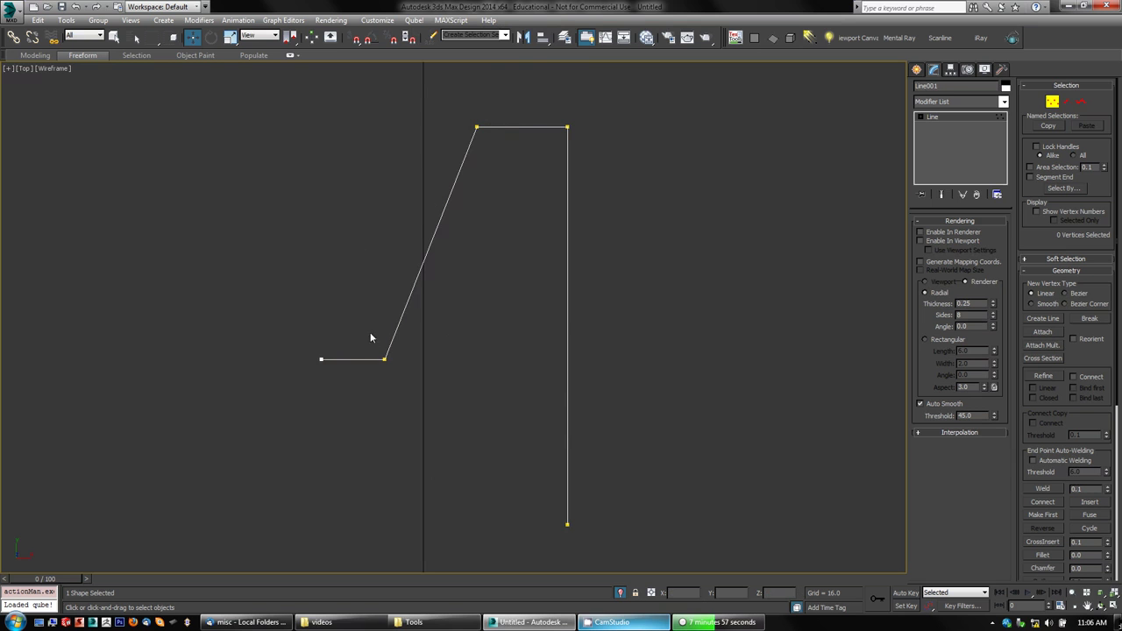
{"action": "left_click_drag", "start_coordinate": [450, 271], "coordinate": [378, 380]}
{"action": "scroll", "coordinate": [1063, 427], "scroll_direction": "down", "scroll_amount": 4}
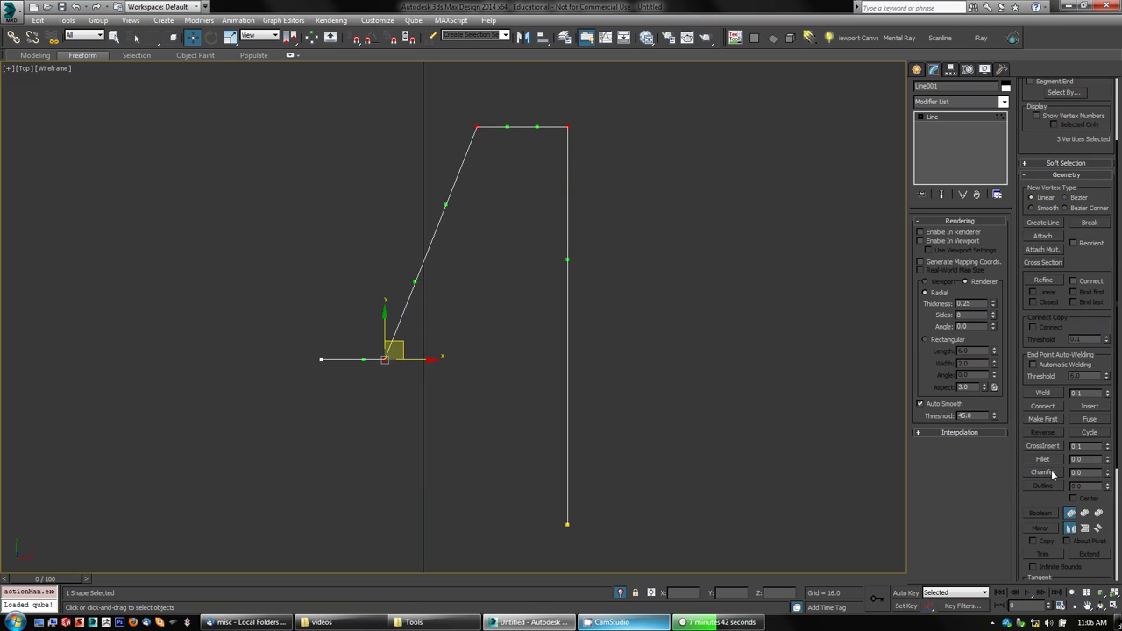
{"action": "left_click", "coordinate": [1052, 474]}
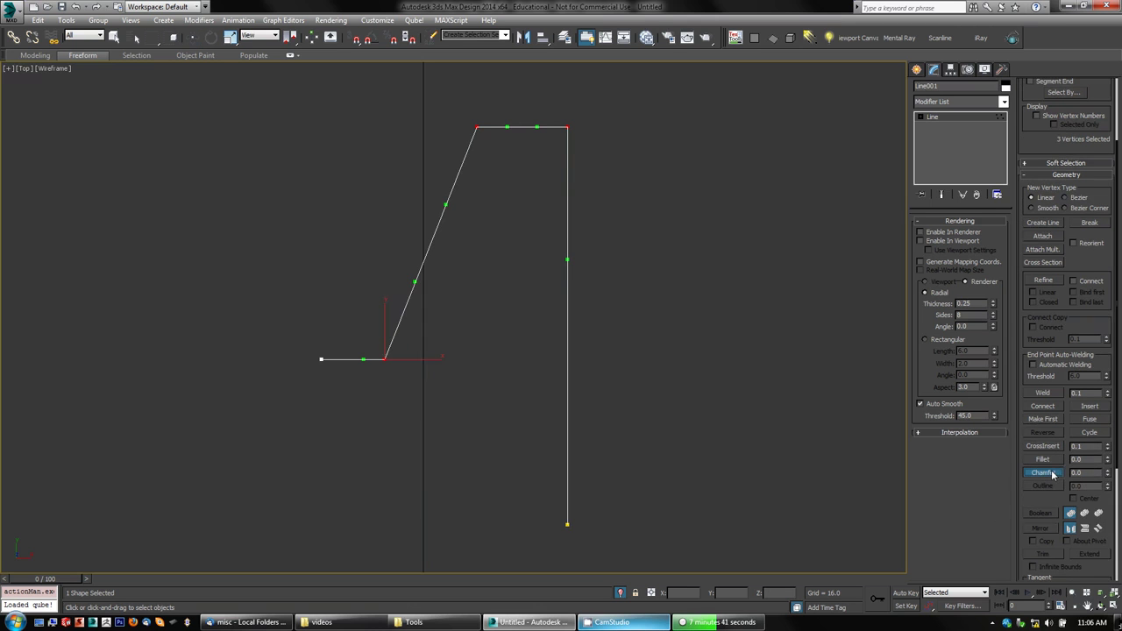
{"action": "left_click_drag", "start_coordinate": [568, 125], "coordinate": [569, 111]}
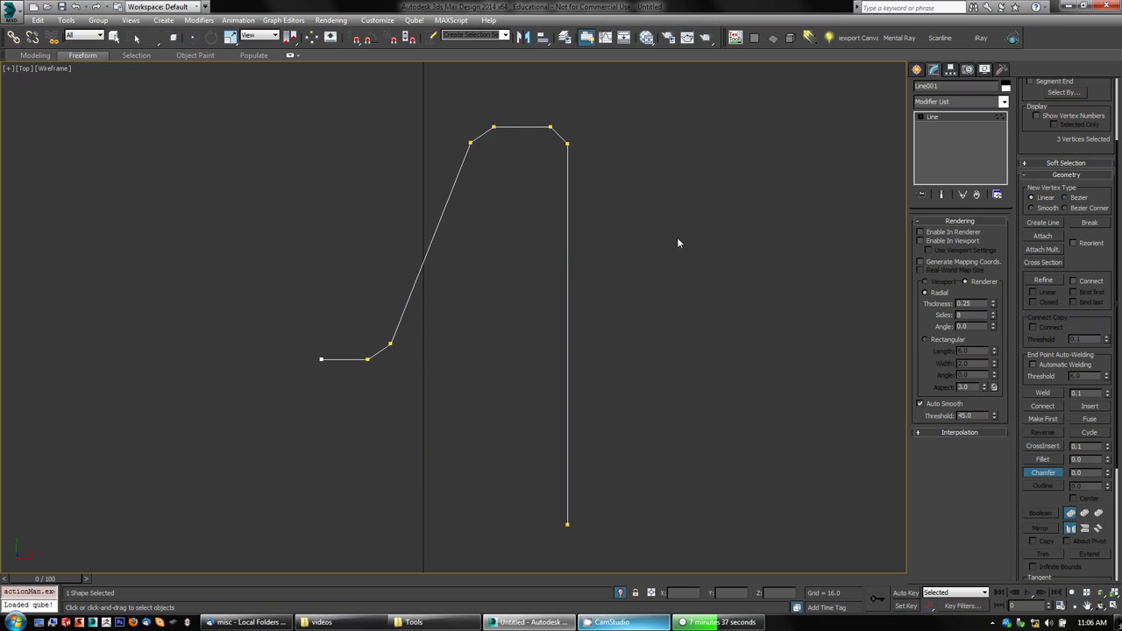
{"action": "key", "text": "ctrl+z"}
Try rounding the three selected corners interactively with Fillet, and undo it
{"action": "left_click", "coordinate": [1042, 459]}
{"action": "mouse_move", "coordinate": [575, 130]}
{"action": "left_mouse_down"}
{"action": "mouse_move", "coordinate": [571, 102]}
{"action": "mouse_move", "coordinate": [566, 110]}
{"action": "left_mouse_up"}
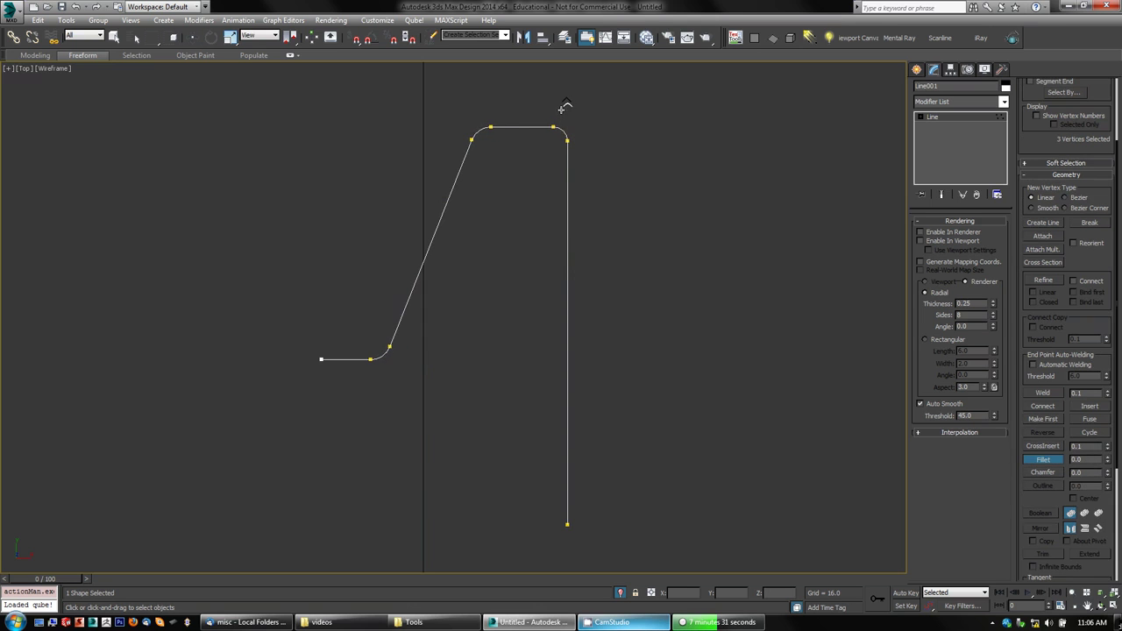
{"action": "key", "text": "ctrl+z"}
Try filleting the three selected corners with an exact amount of 0.25, and undo it
{"action": "left_click_drag", "start_coordinate": [1086, 460], "coordinate": [1019, 458]}
{"action": "type", "text": "0.25"}
{"action": "key", "text": "Return"}
{"action": "right_click", "coordinate": [803, 397]}
{"action": "key", "text": "ctrl+z"}
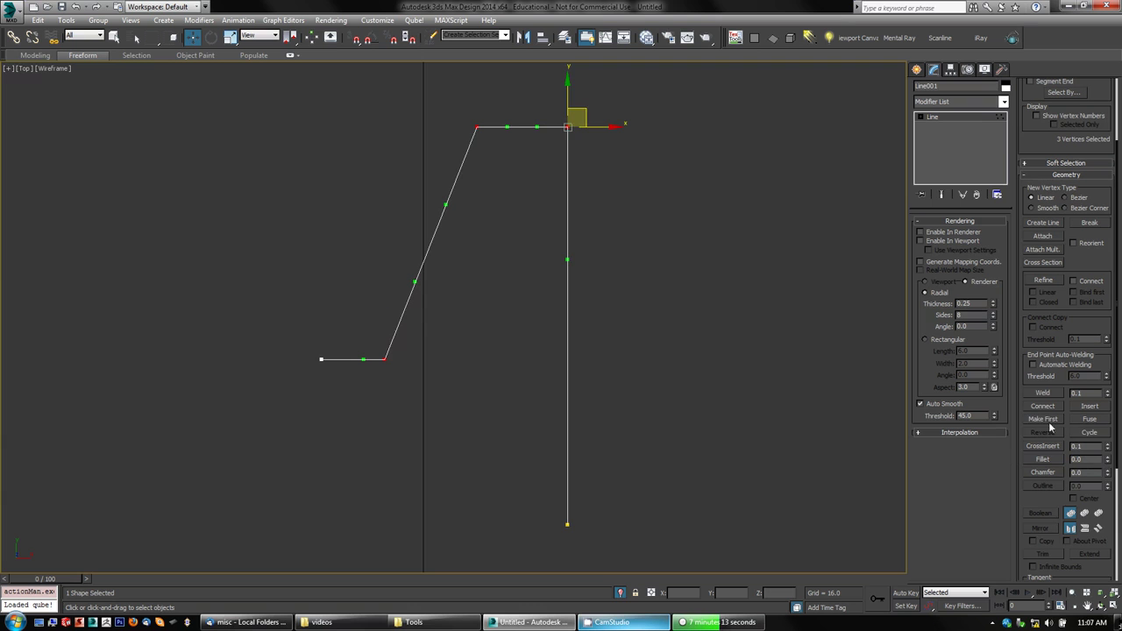
Clear the vertex selection and reselect the line's three corner vertices, leaving out both end vertices
{"action": "left_click_drag", "start_coordinate": [1108, 462], "coordinate": [1109, 459]}
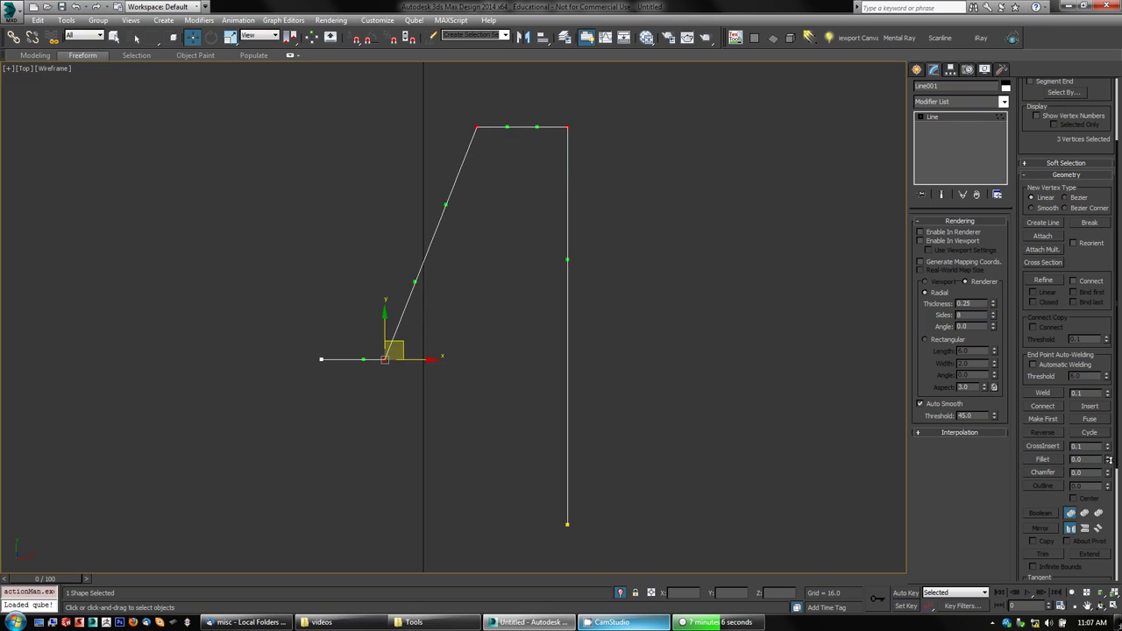
{"action": "left_click", "coordinate": [759, 356]}
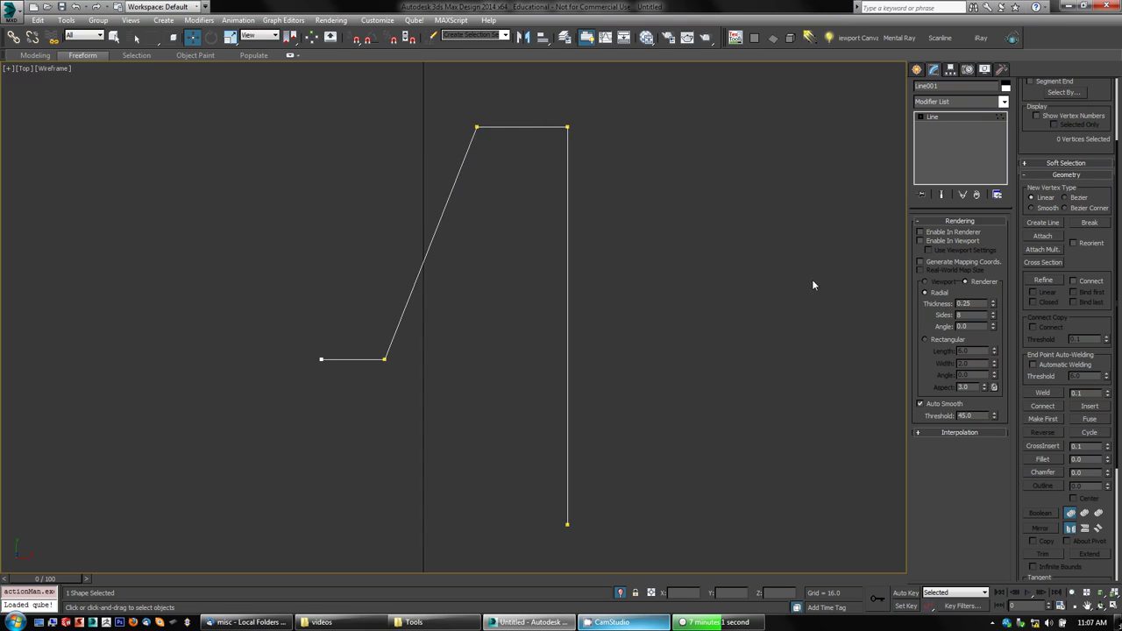
{"action": "left_click_drag", "start_coordinate": [448, 284], "coordinate": [380, 382]}
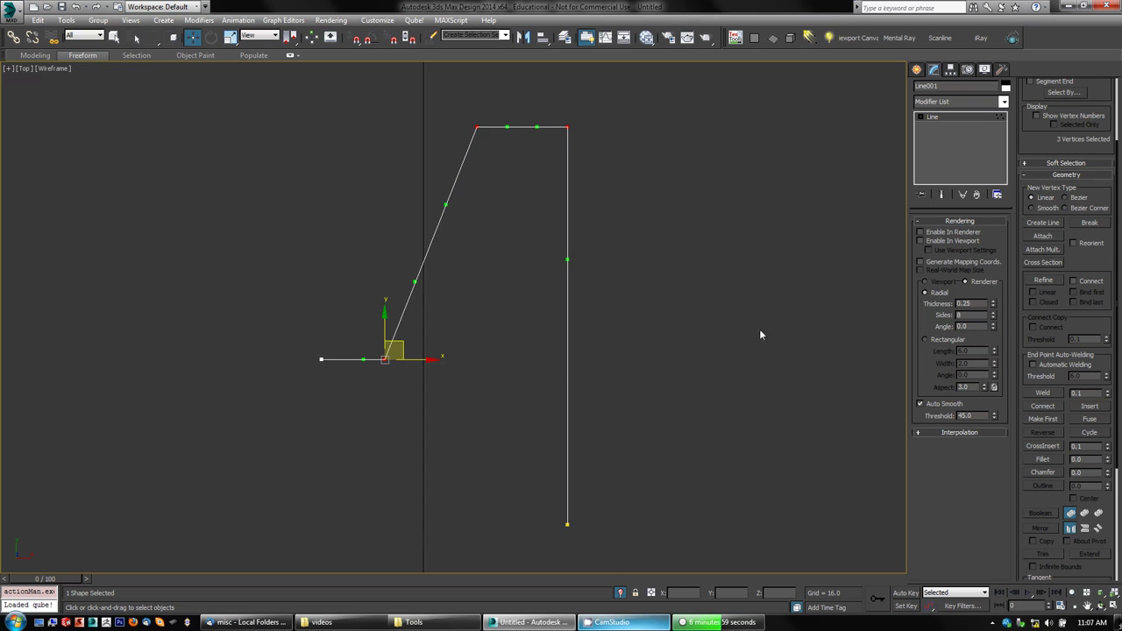
{"action": "left_click", "coordinate": [1085, 472]}
{"action": "type", "text": "2.0"}
{"action": "type", "text": "0"}
{"action": "key", "text": "Return"}
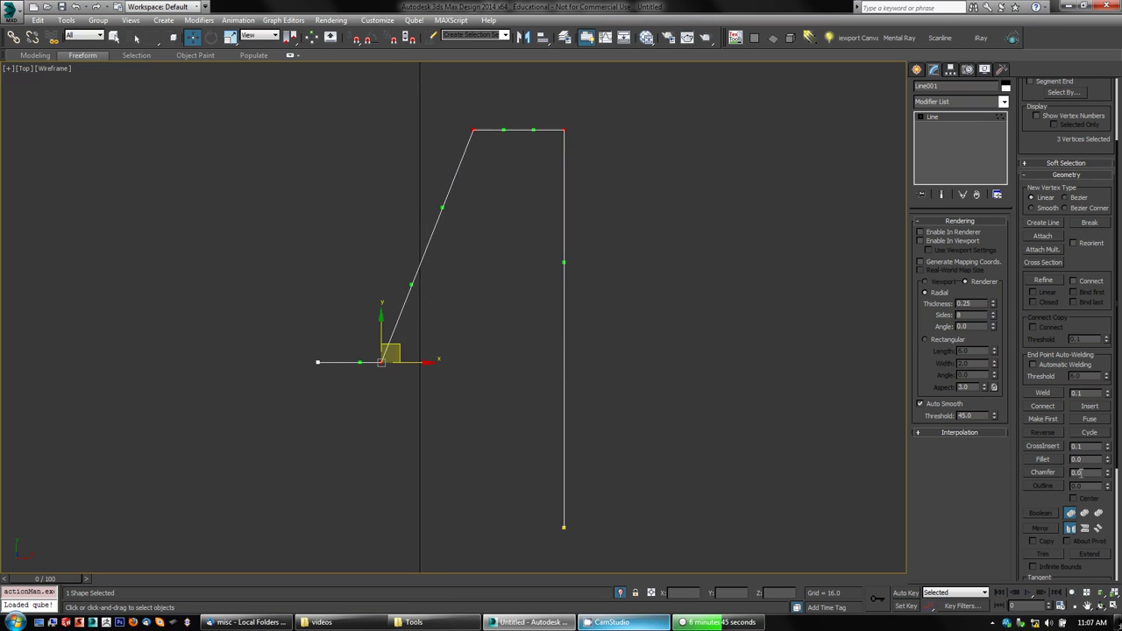
Fillet the three selected corner vertices by 0.25
{"action": "double_click", "coordinate": [1077, 460]}
{"action": "type", "text": "25"}
{"action": "key", "text": "Return"}
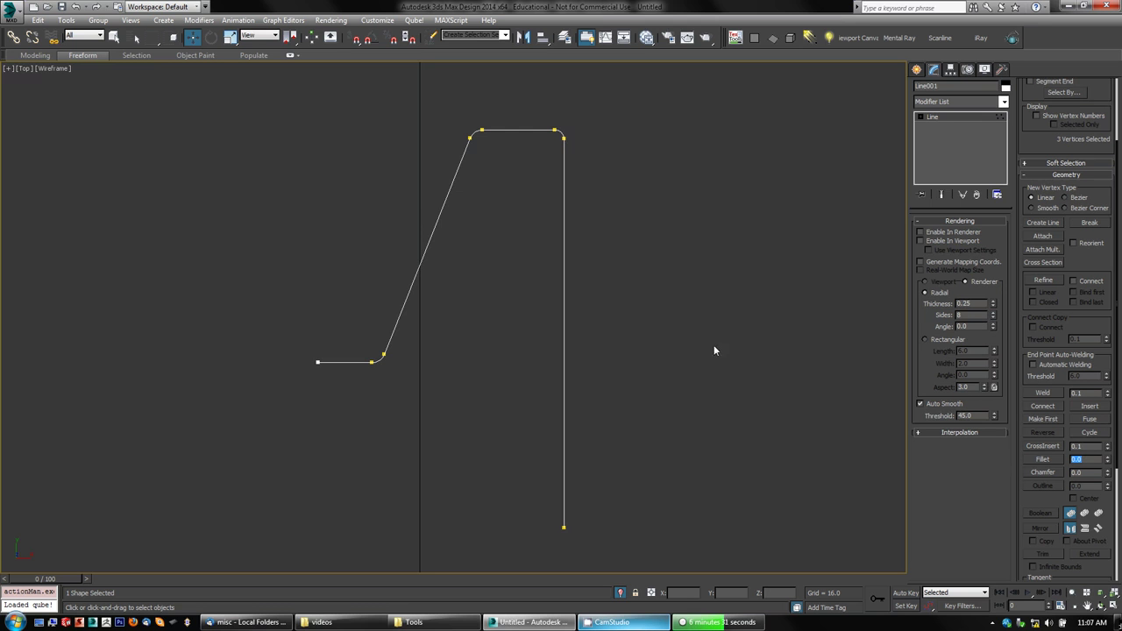
Show the filleted line in a maximized Perspective view and return from vertex editing to the whole object
{"action": "middle_click_drag", "start_coordinate": [700, 378], "coordinate": [689, 356]}
{"action": "key", "text": "alt+w"}
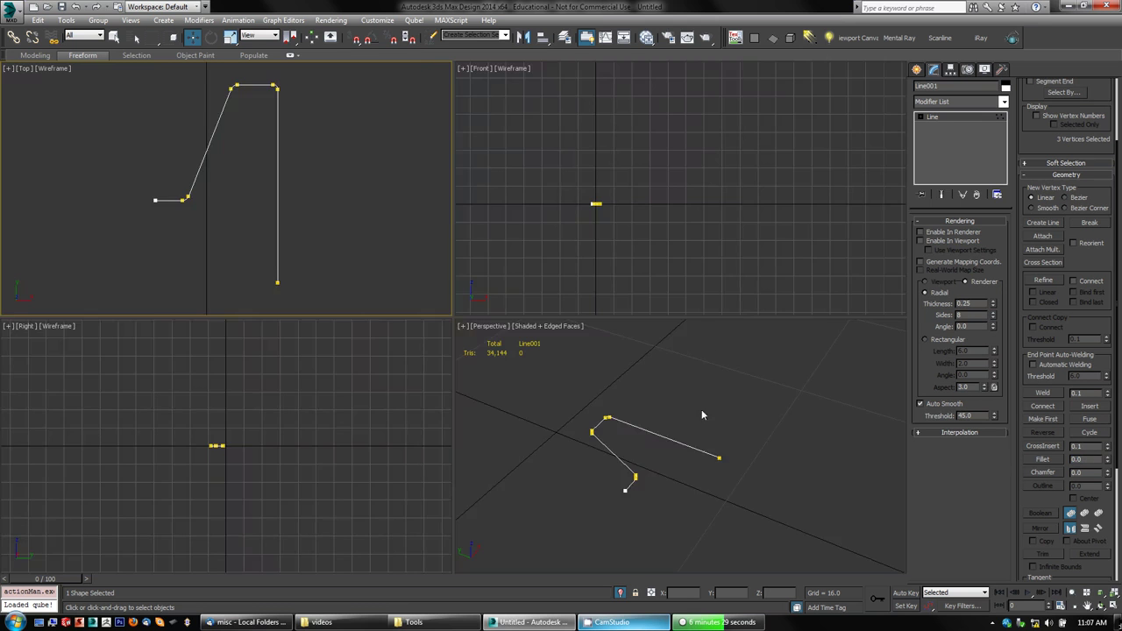
{"action": "middle_click_drag", "start_coordinate": [703, 415], "coordinate": [826, 594]}
{"action": "key", "text": "alt+w"}
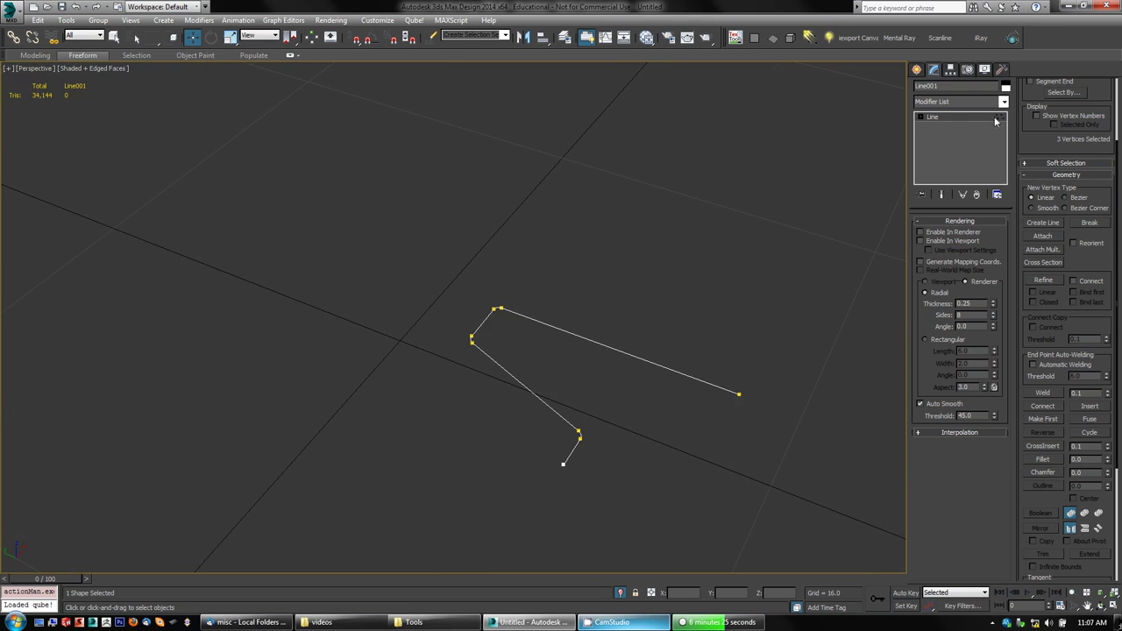
{"action": "left_click", "coordinate": [920, 116]}
{"action": "left_click", "coordinate": [985, 129]}
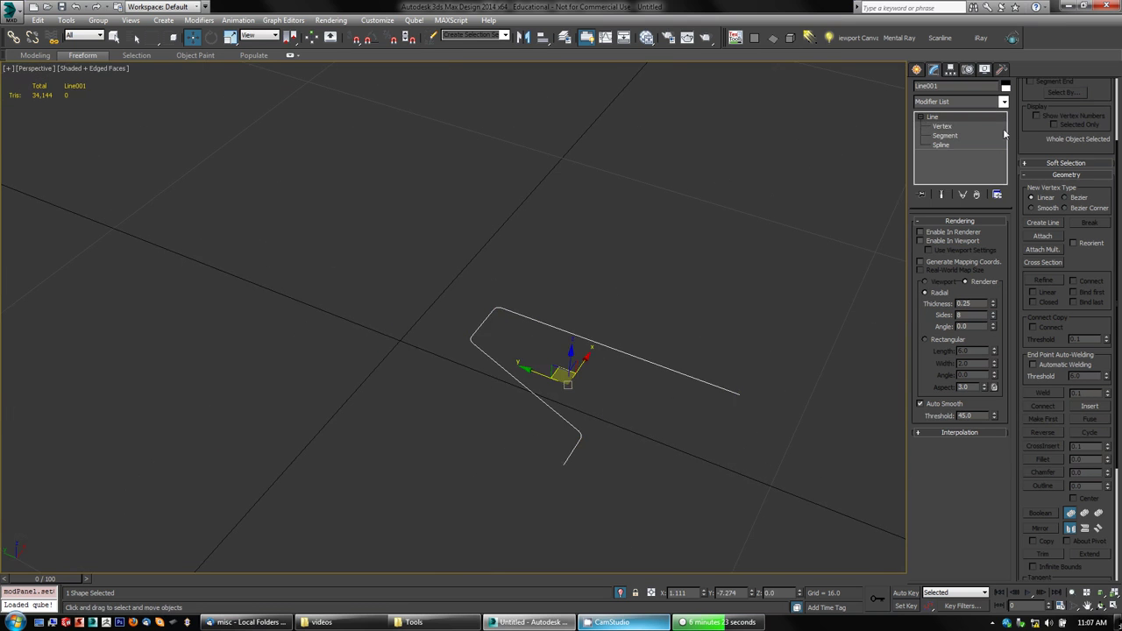
Enable the line's thickness both in the viewport and in the renderer
{"action": "middle_click_drag", "start_coordinate": [742, 327], "coordinate": [698, 295]}
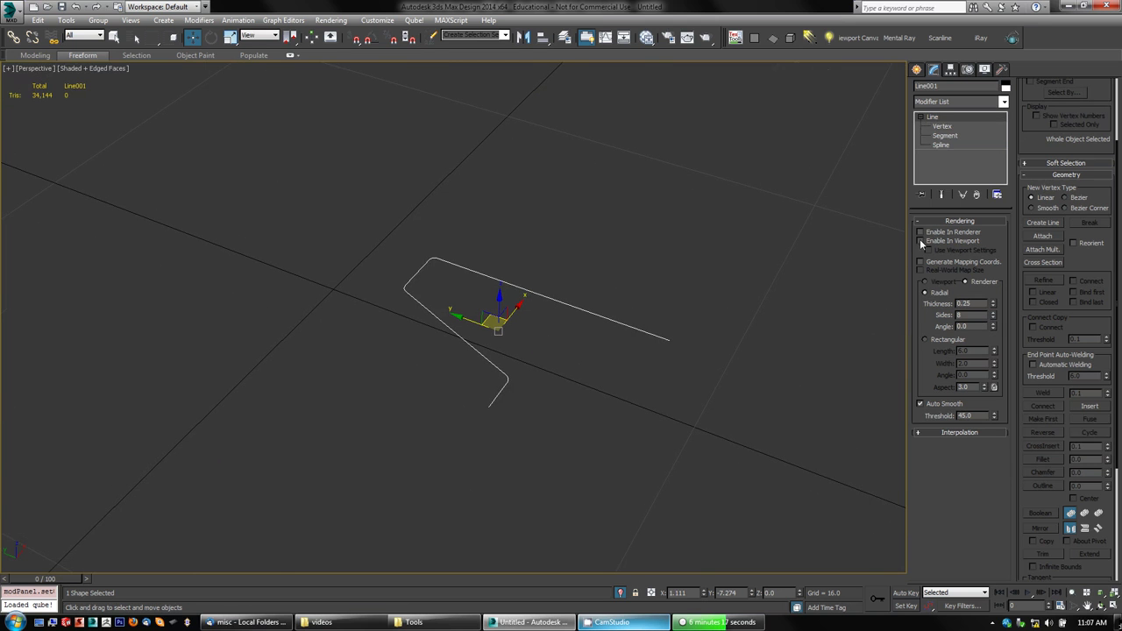
{"action": "left_click", "coordinate": [920, 240]}
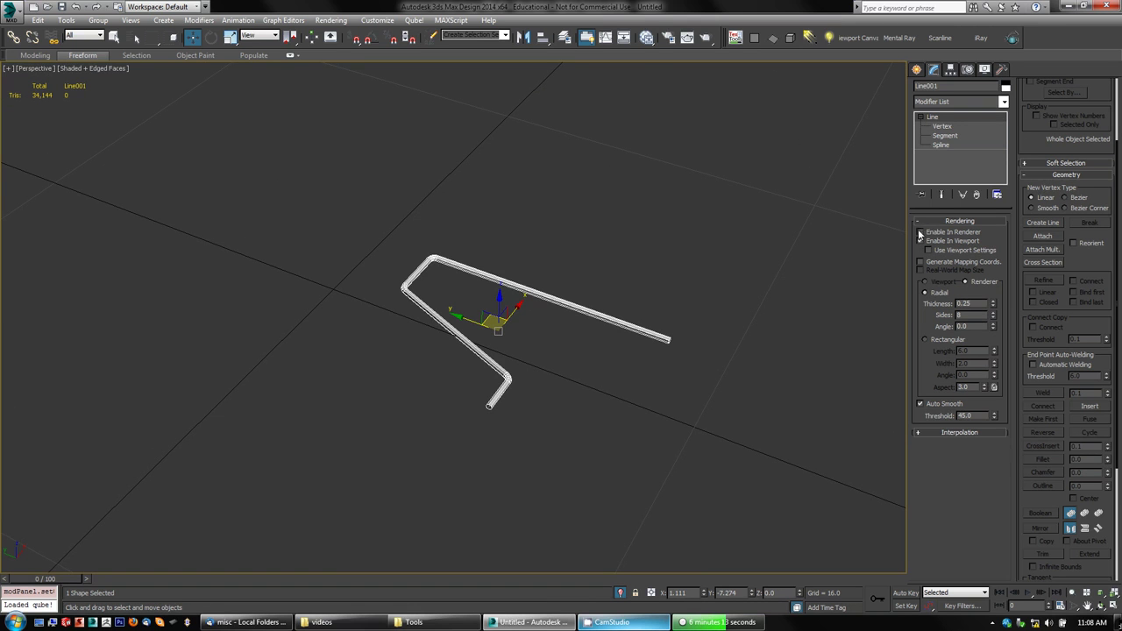
{"action": "left_click", "coordinate": [920, 232]}
{"action": "left_click", "coordinate": [921, 232]}
{"action": "left_click", "coordinate": [920, 231]}
{"action": "middle_click_drag", "start_coordinate": [631, 351], "coordinate": [591, 290]}
{"action": "scroll", "coordinate": [584, 285], "scroll_direction": "up", "scroll_amount": 4}
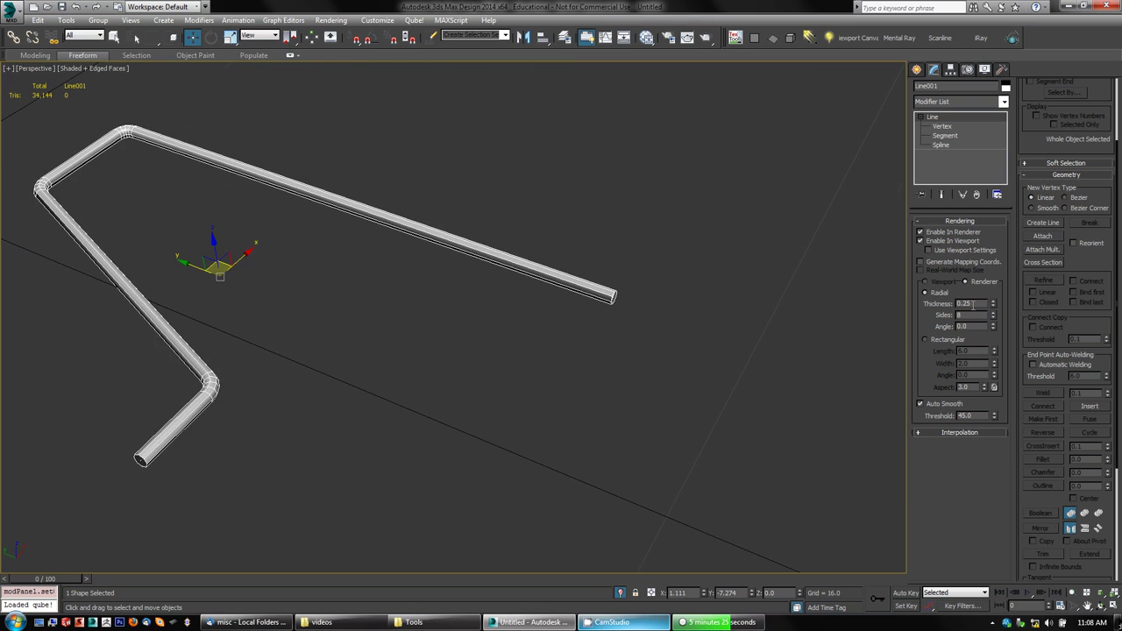
Try other radial thickness and side values on the line, including 24 sides, and revert them
{"action": "left_click_drag", "start_coordinate": [993, 303], "coordinate": [989, 280]}
{"action": "middle_click_drag", "start_coordinate": [749, 326], "coordinate": [721, 353], "text": "alt"}
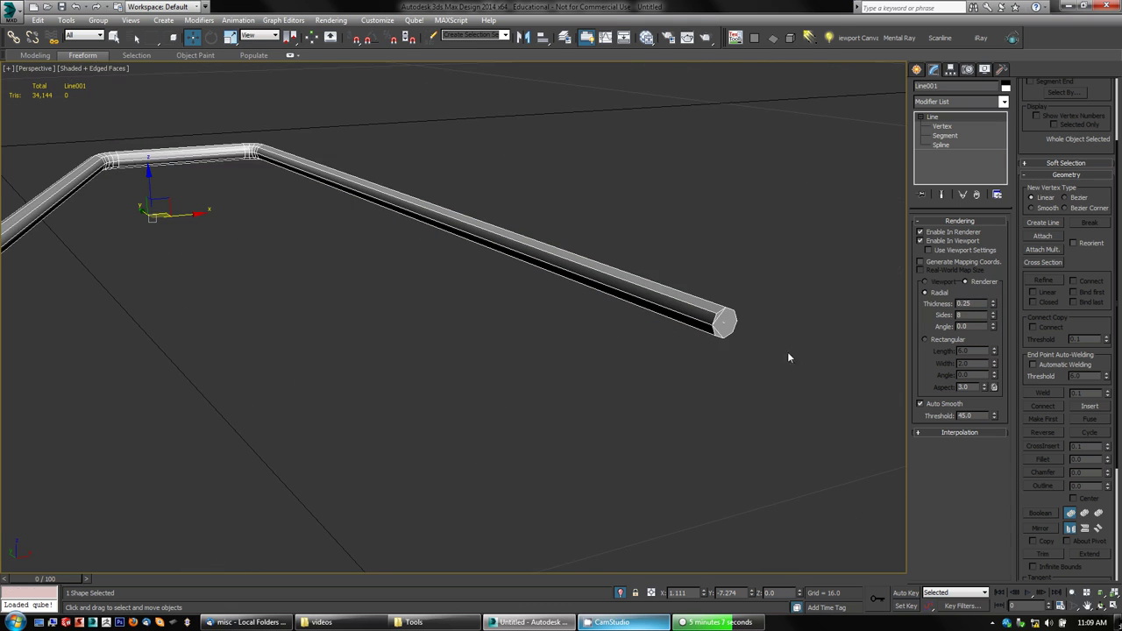
{"action": "left_click", "coordinate": [993, 307]}
{"action": "left_click_drag", "start_coordinate": [993, 313], "coordinate": [975, 196]}
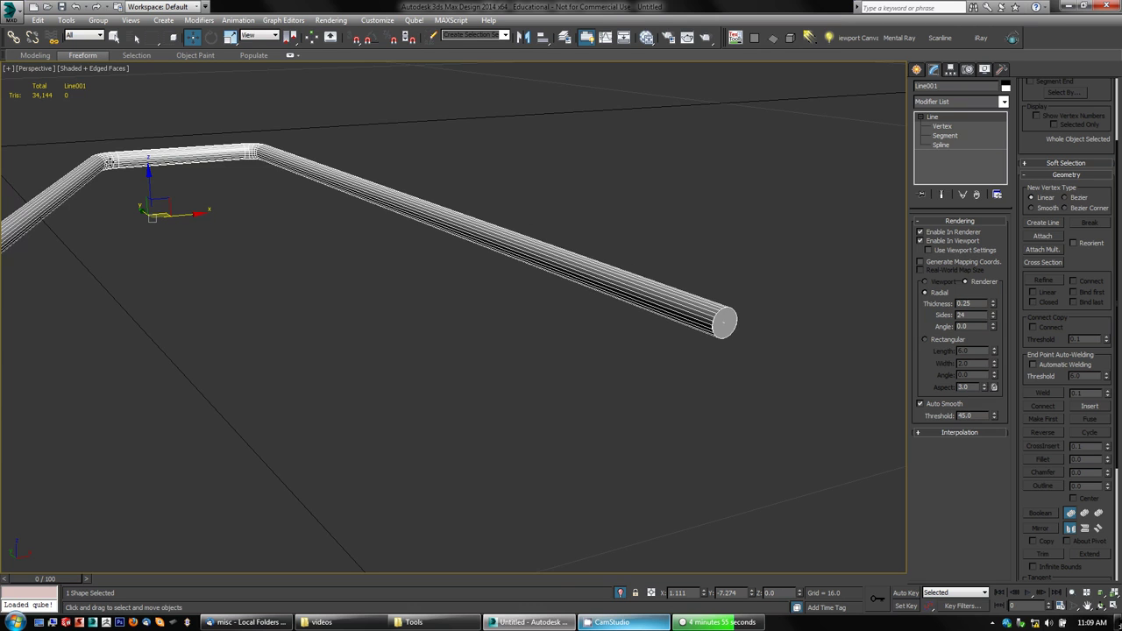
{"action": "key", "text": "ctrl+z"}
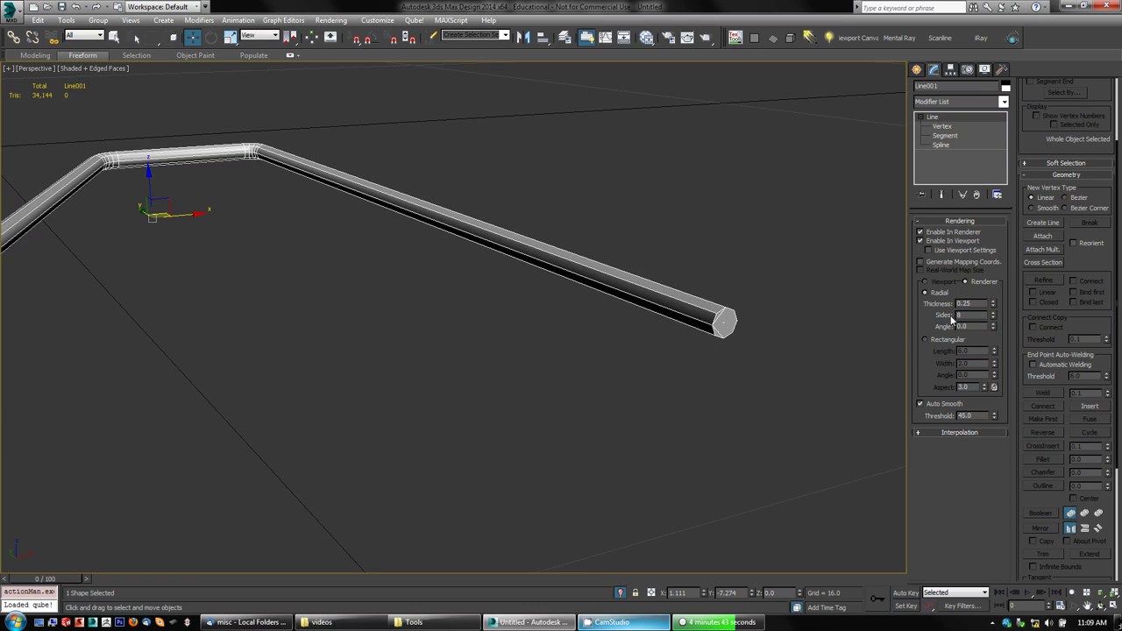
{"action": "left_click_drag", "start_coordinate": [991, 319], "coordinate": [974, 350]}
{"action": "right_click", "coordinate": [974, 349]}
Examine the tube's end cross-section up close and compare its shading with edged faces off and on
{"action": "scroll", "coordinate": [729, 361], "scroll_direction": "up", "scroll_amount": 5}
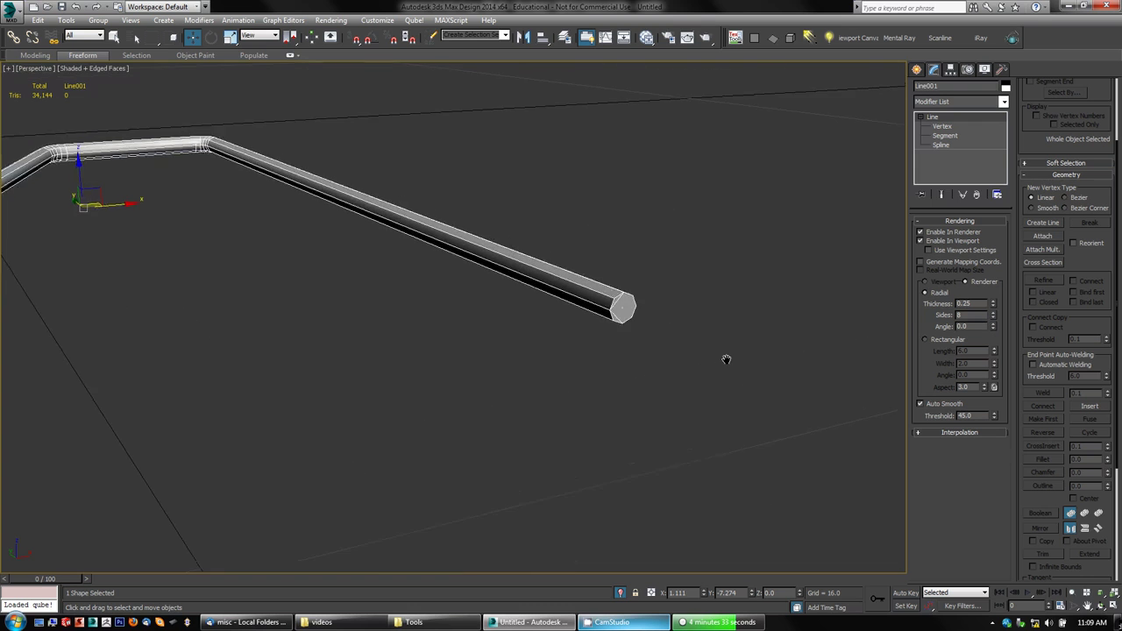
{"action": "scroll", "coordinate": [651, 304], "scroll_direction": "down", "scroll_amount": 4}
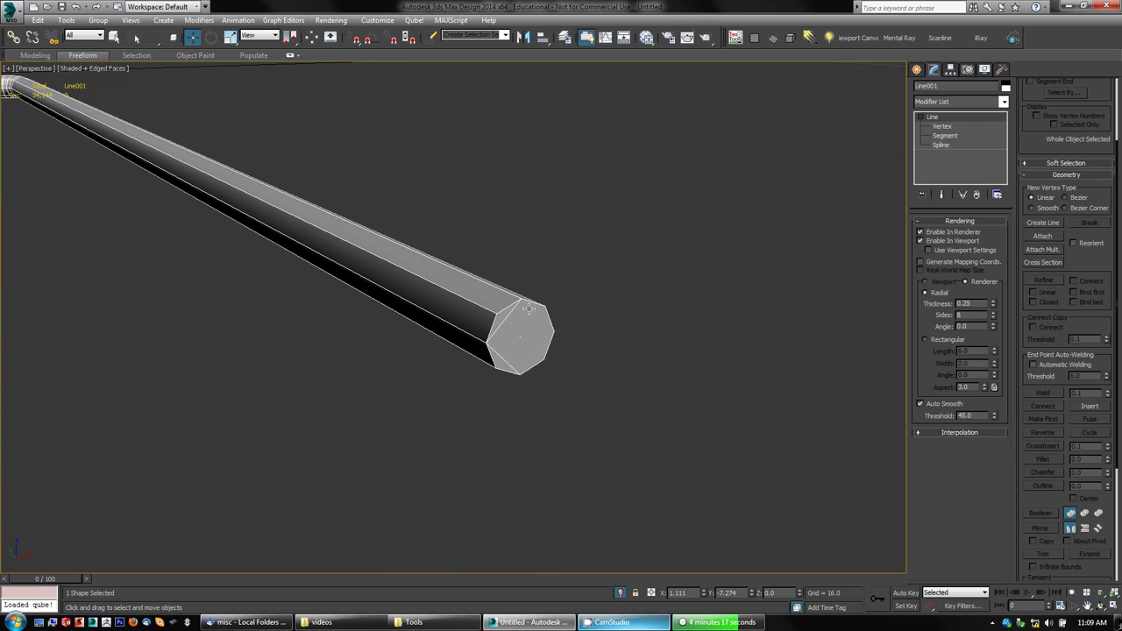
{"action": "middle_click_drag", "start_coordinate": [494, 365], "coordinate": [512, 357]}
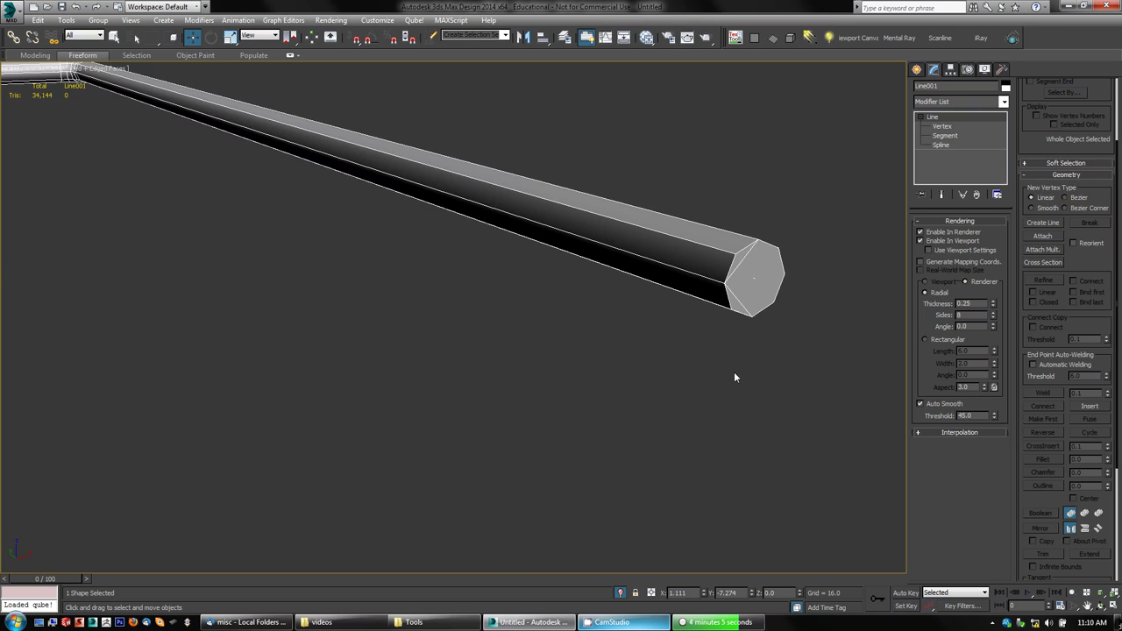
{"action": "key", "text": "F4"}
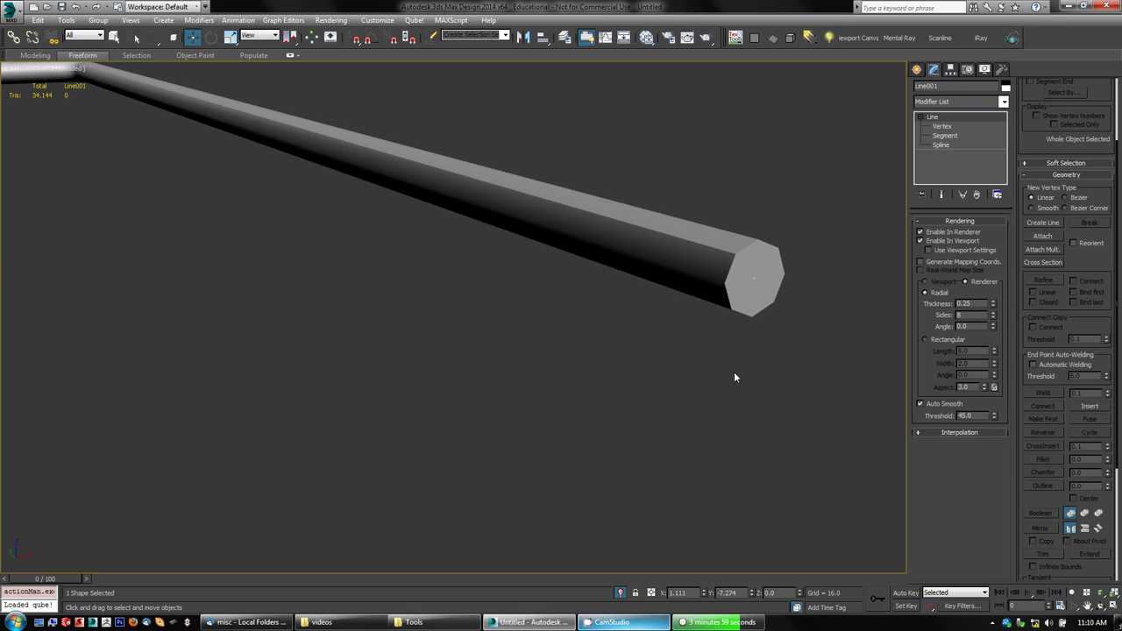
{"action": "scroll", "coordinate": [735, 377], "scroll_direction": "down", "scroll_amount": 8}
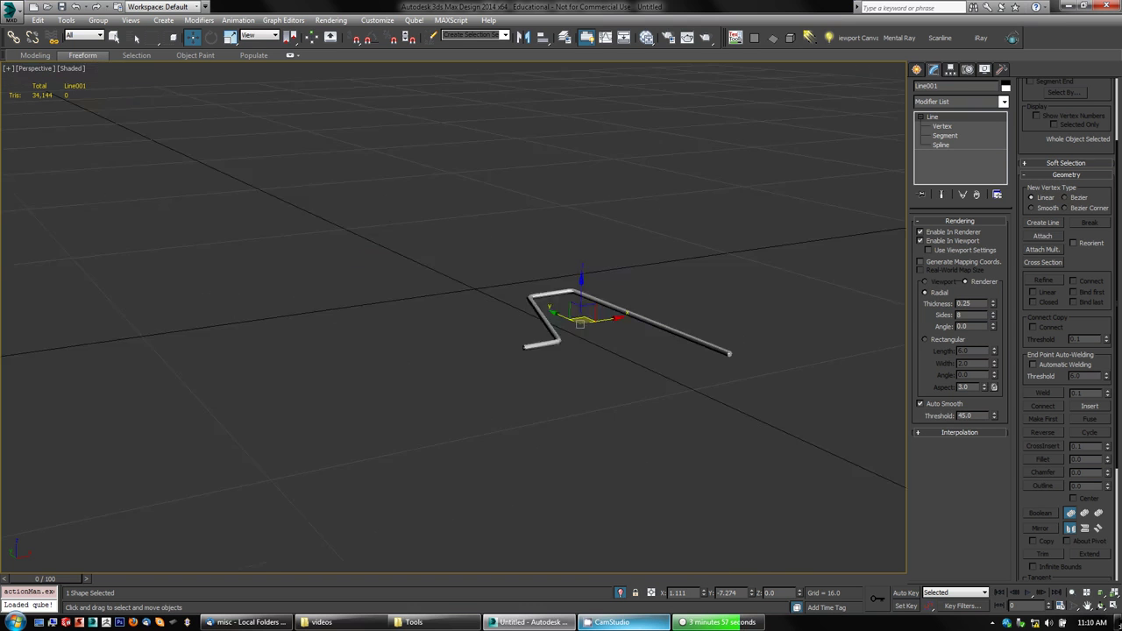
{"action": "scroll", "coordinate": [735, 377], "scroll_direction": "up", "scroll_amount": 4}
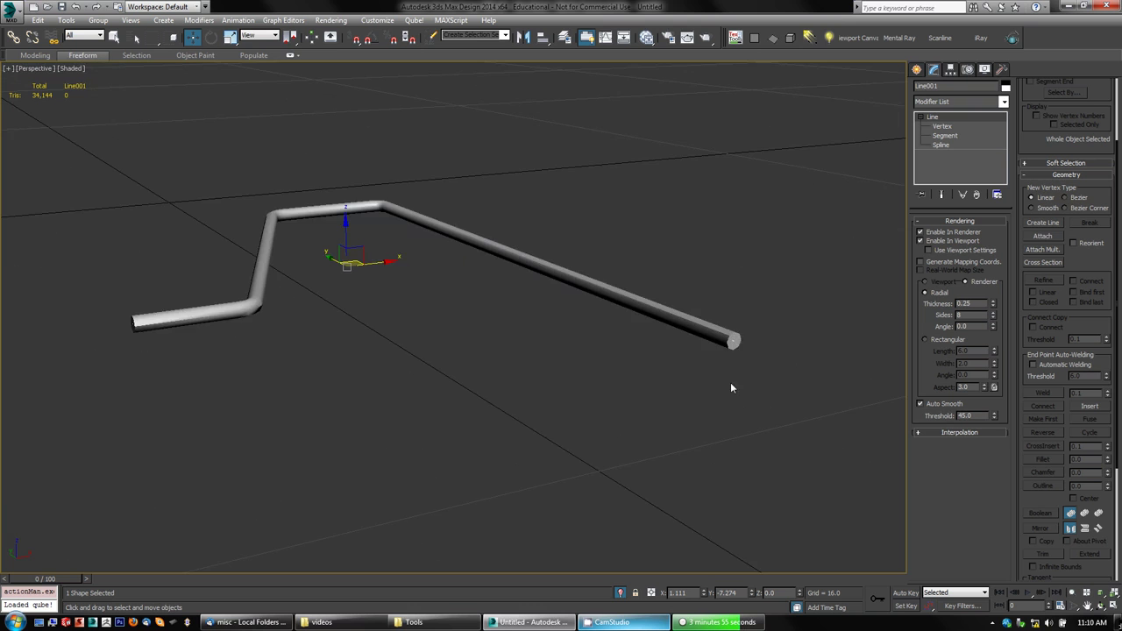
{"action": "key", "text": "F4"}
{"action": "mouse_move", "coordinate": [668, 381]}
{"action": "middle_mouse_down"}
{"action": "mouse_move", "coordinate": [613, 366]}
{"action": "mouse_move", "coordinate": [625, 371]}
{"action": "middle_mouse_up"}
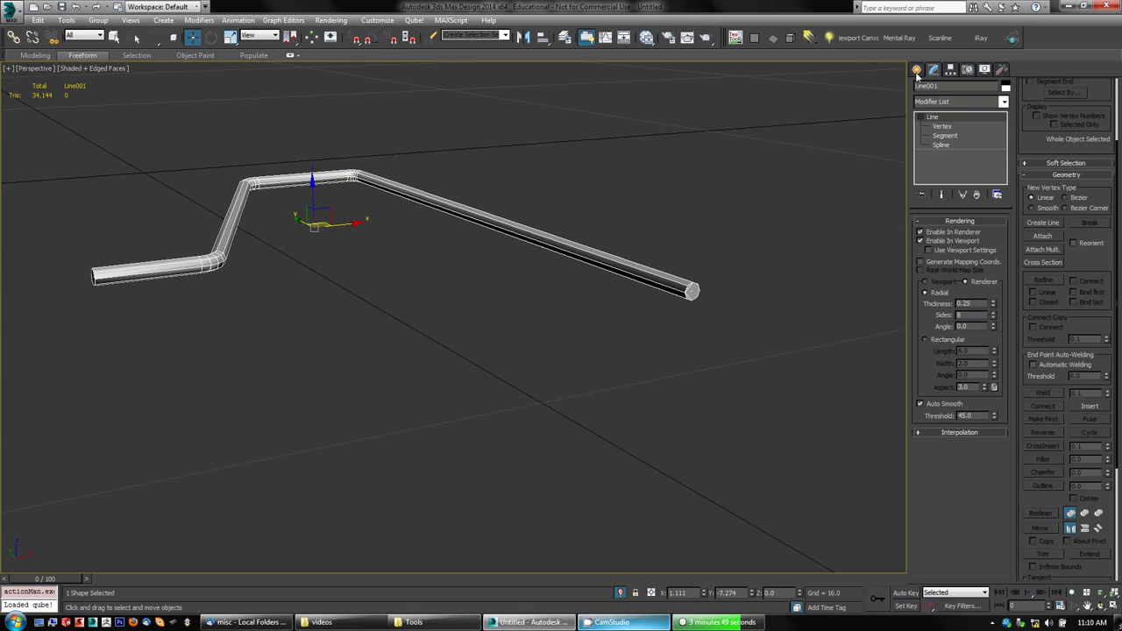
Switch the line's rendered cross-section from radial to Rectangular and check the shape from above
{"action": "left_click", "coordinate": [947, 341]}
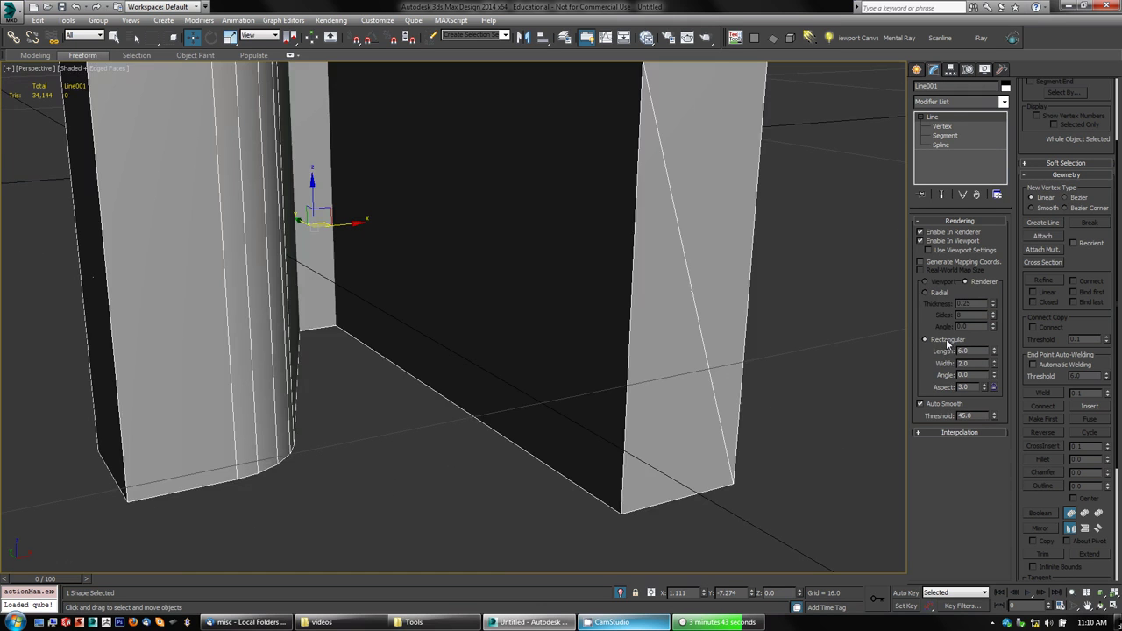
{"action": "scroll", "coordinate": [746, 298], "scroll_direction": "down", "scroll_amount": 5}
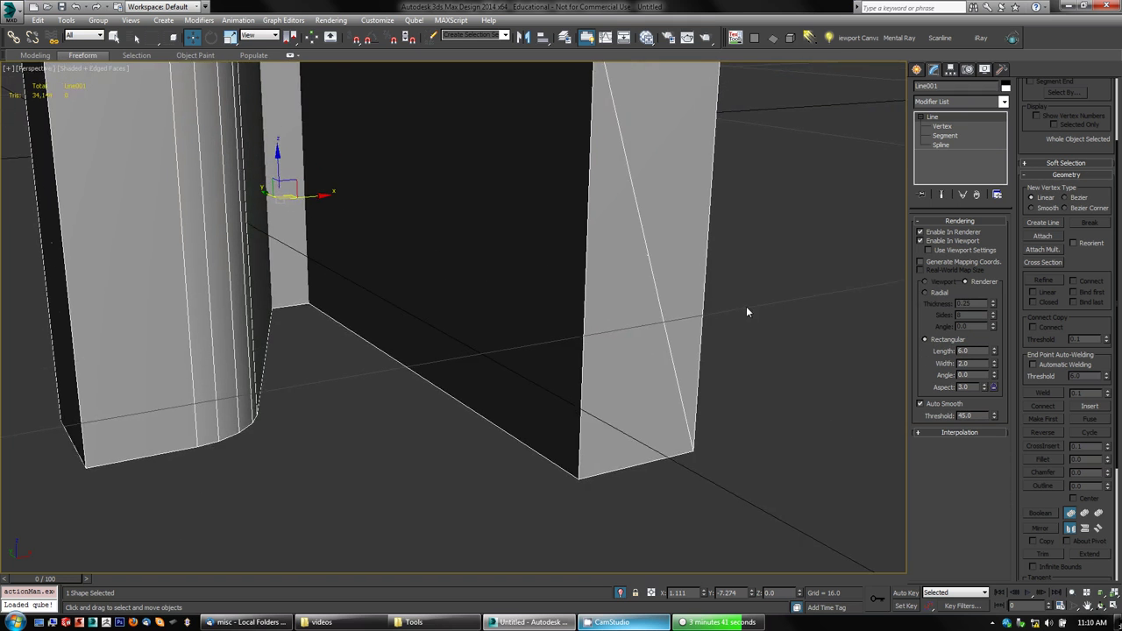
{"action": "scroll", "coordinate": [746, 306], "scroll_direction": "down", "scroll_amount": 3}
{"action": "middle_click_drag", "start_coordinate": [746, 307], "coordinate": [713, 341], "text": "alt"}
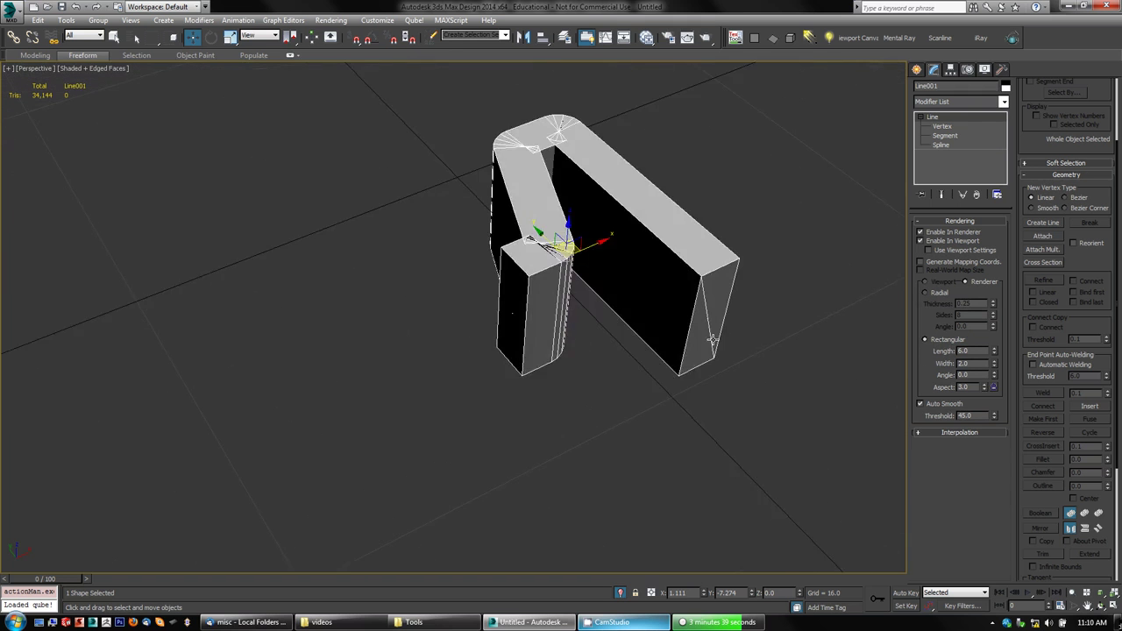
{"action": "scroll", "coordinate": [713, 340], "scroll_direction": "up", "scroll_amount": 4}
{"action": "scroll", "coordinate": [717, 339], "scroll_direction": "down", "scroll_amount": 2}
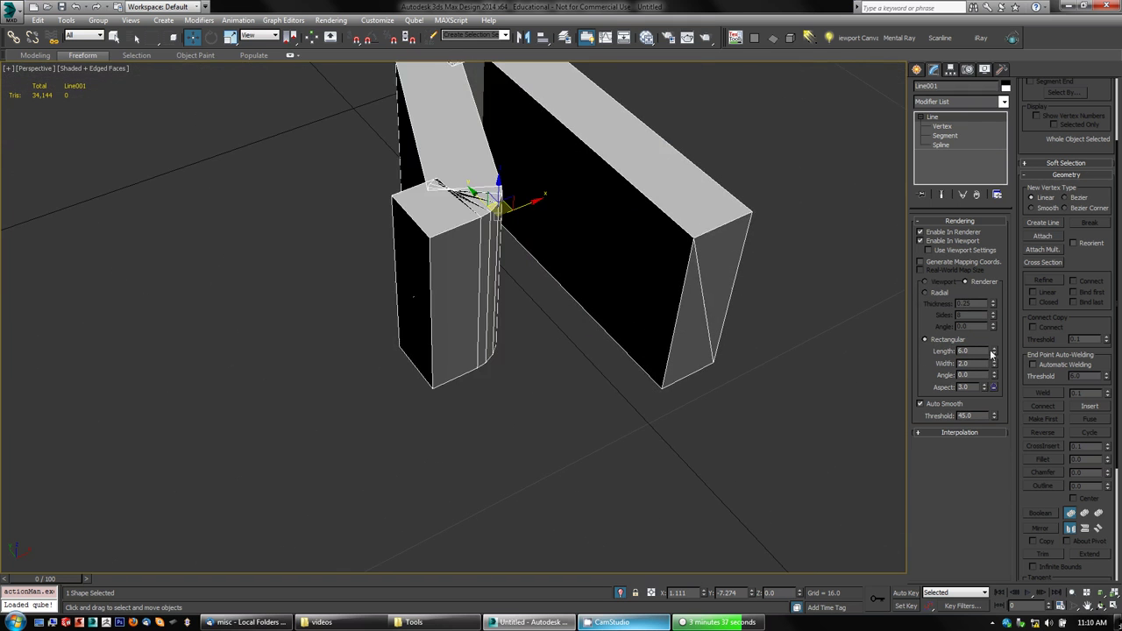
Set the rectangular cross-section's length to 0.48 and its width to 0.06
{"action": "left_click_drag", "start_coordinate": [994, 355], "coordinate": [1002, 405]}
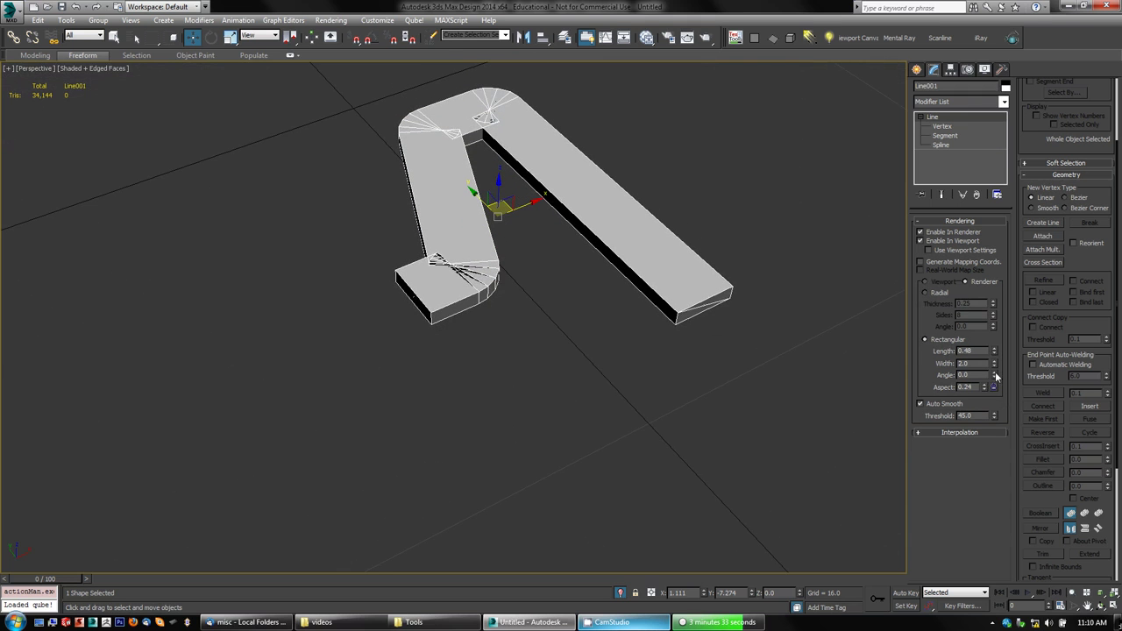
{"action": "left_click_drag", "start_coordinate": [994, 363], "coordinate": [1000, 410]}
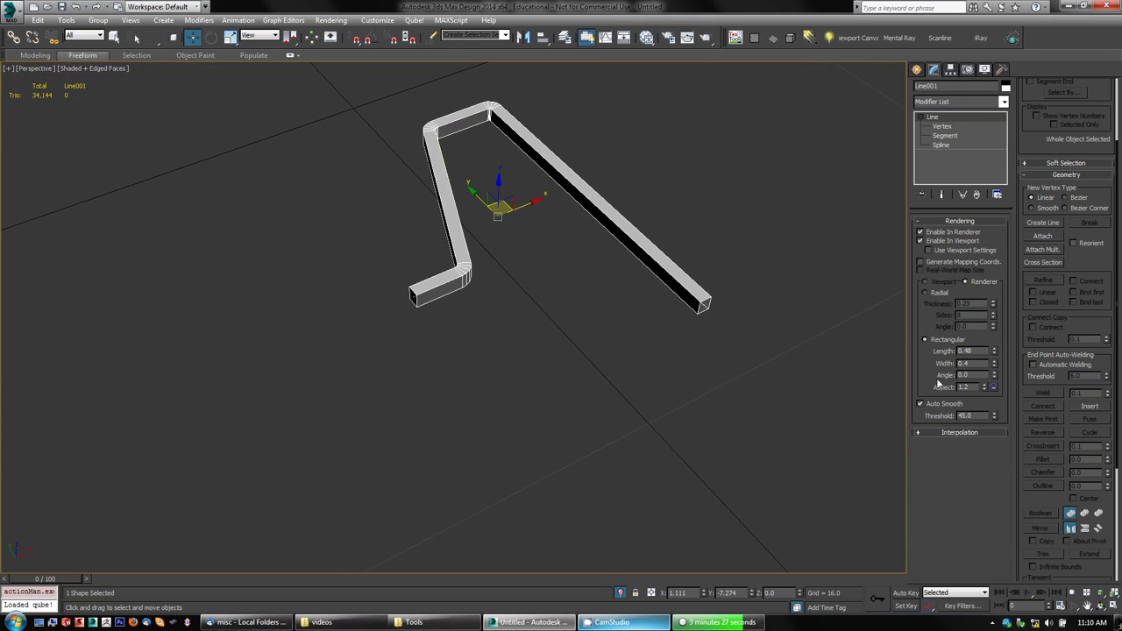
{"action": "left_click_drag", "start_coordinate": [994, 363], "coordinate": [994, 382]}
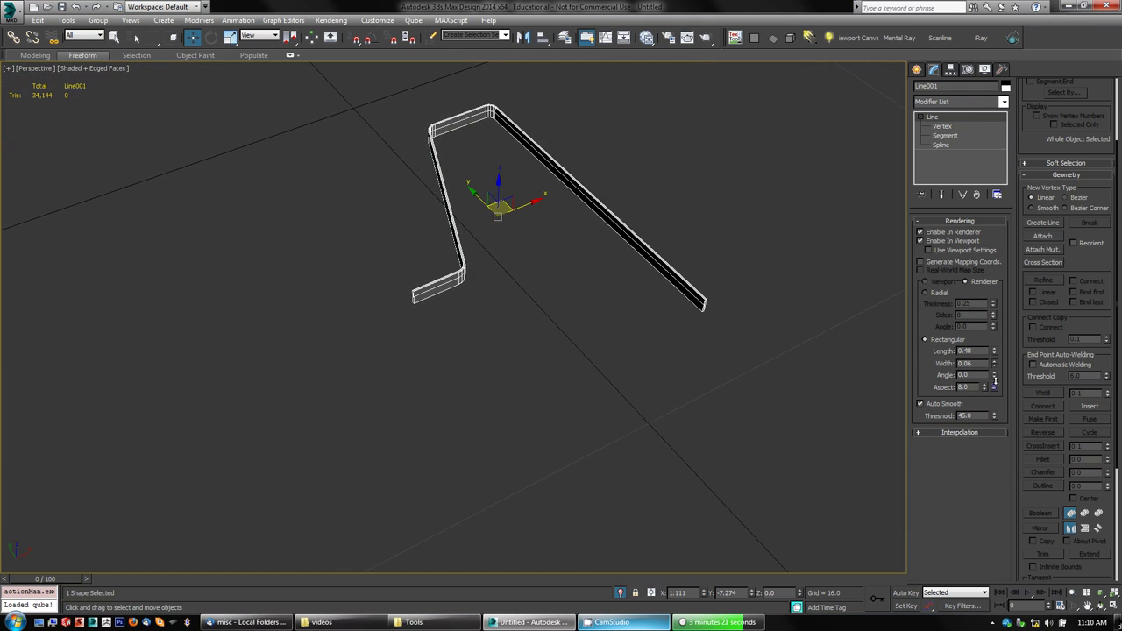
{"action": "scroll", "coordinate": [557, 381], "scroll_direction": "up", "scroll_amount": 4}
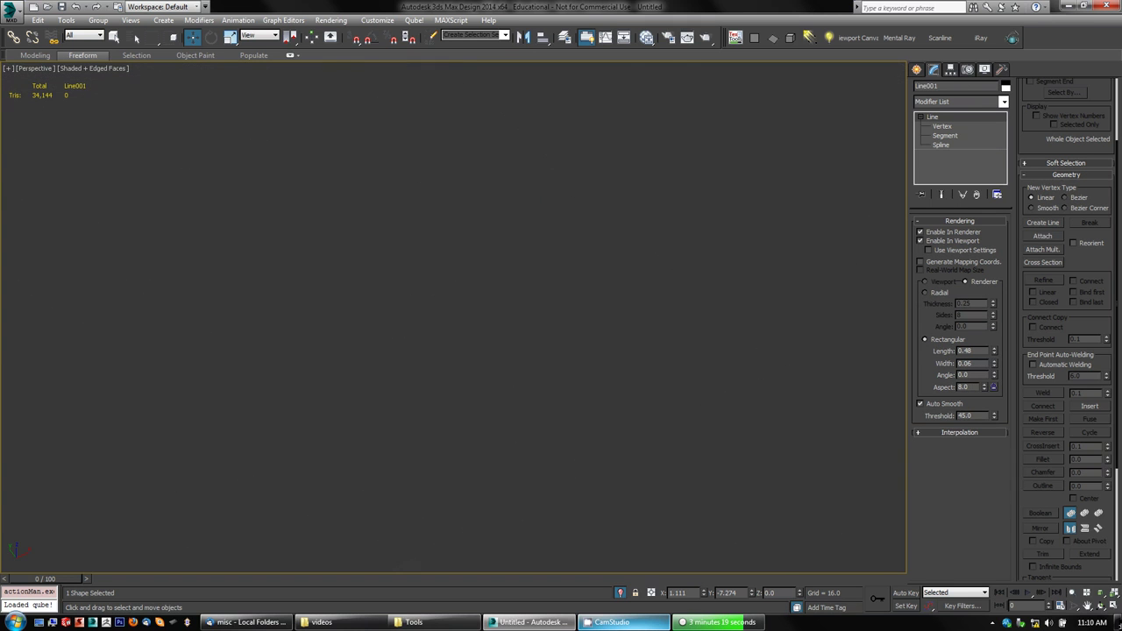
{"action": "middle_click_drag", "start_coordinate": [542, 241], "coordinate": [523, 337]}
{"action": "scroll", "coordinate": [523, 336], "scroll_direction": "down", "scroll_amount": 3}
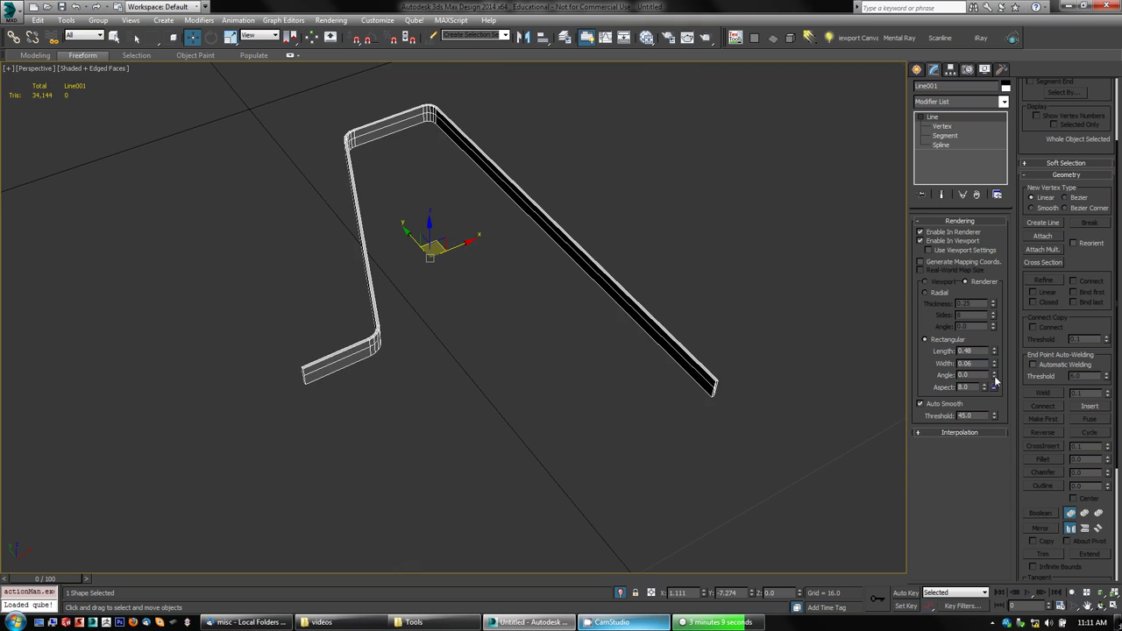
Rotate the rectangular cross-section to an angle of 17.23 and view the strip from several sides
{"action": "left_click_drag", "start_coordinate": [994, 377], "coordinate": [994, 391]}
{"action": "left_click_drag", "start_coordinate": [1046, 173], "coordinate": [869, 17]}
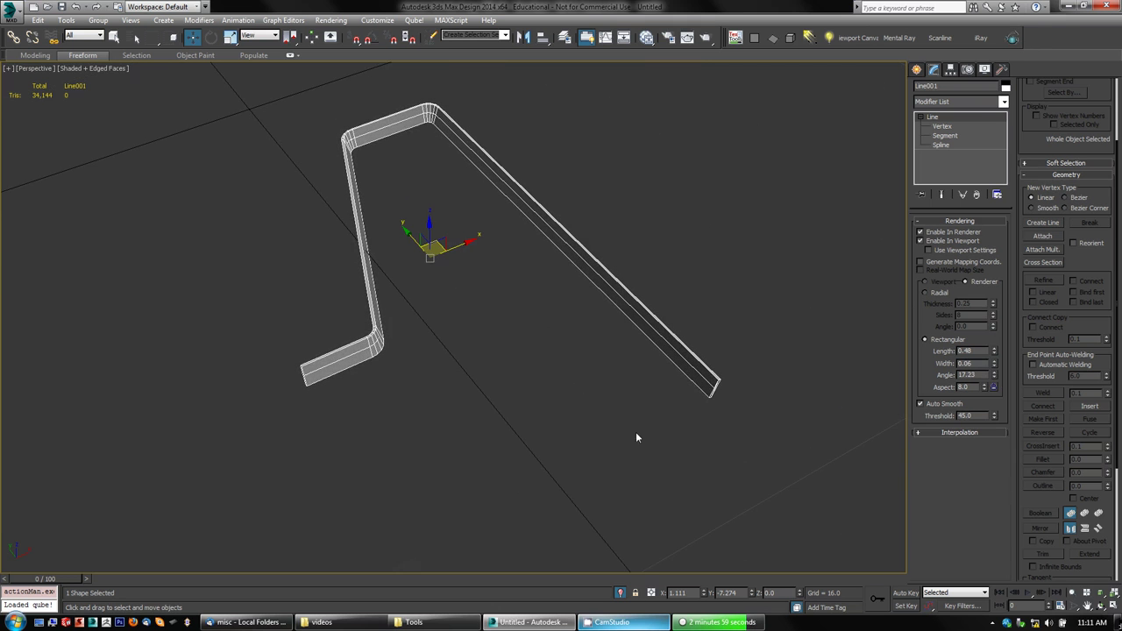
{"action": "middle_click_drag", "start_coordinate": [635, 431], "coordinate": [619, 411], "text": "alt"}
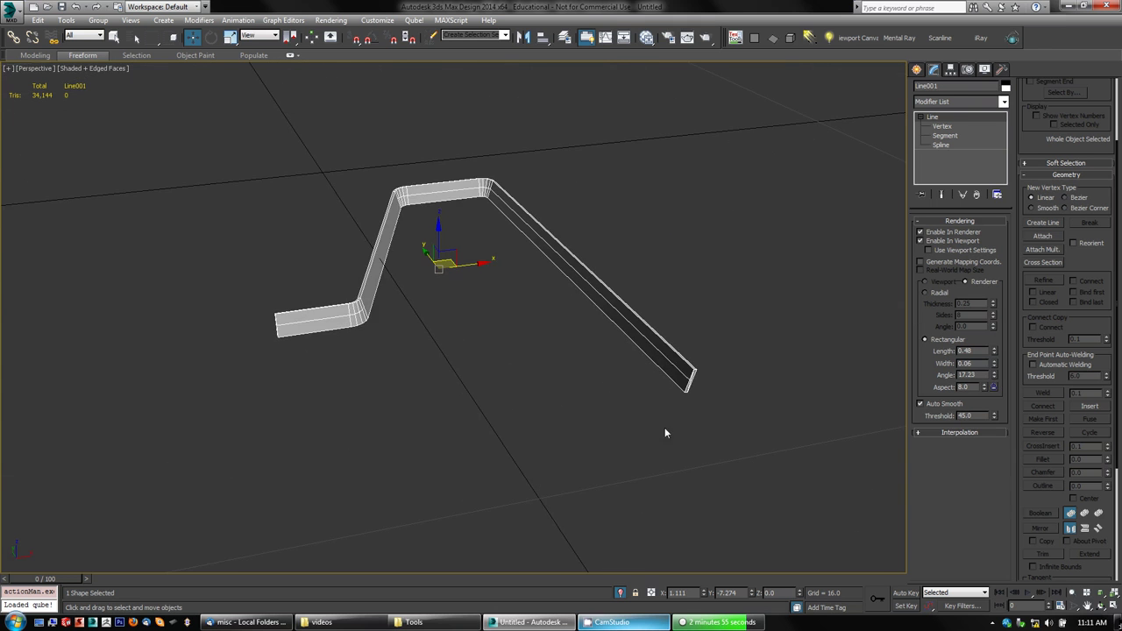
{"action": "middle_click_drag", "start_coordinate": [512, 419], "coordinate": [586, 422], "text": "alt"}
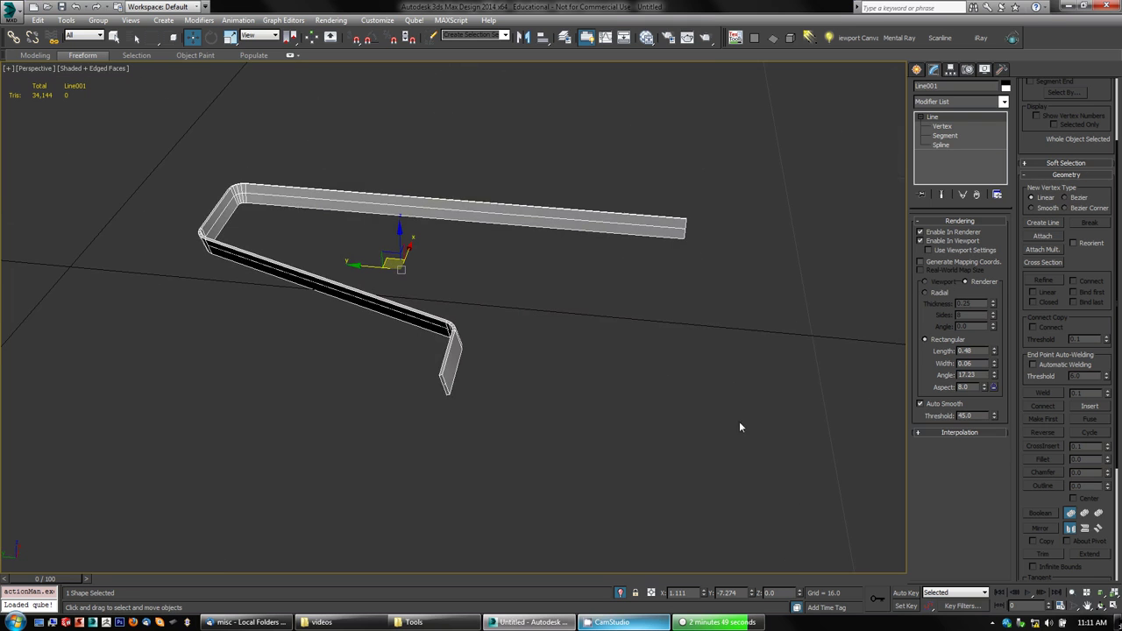
{"action": "mouse_move", "coordinate": [741, 426]}
{"action": "middle_mouse_down", "text": "alt"}
{"action": "mouse_move", "coordinate": [719, 395]}
{"action": "mouse_move", "coordinate": [698, 391]}
{"action": "mouse_move", "coordinate": [732, 423]}
{"action": "middle_mouse_up", "text": "alt"}
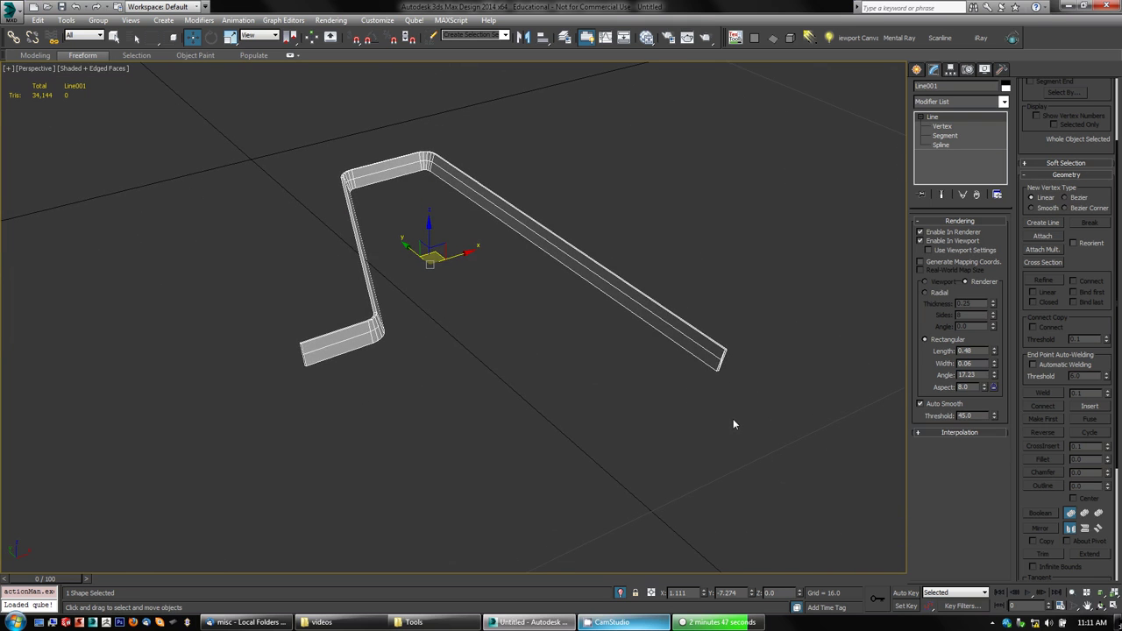
Undo the cross-section angle and the rectangular settings back to the radial cross-section
{"action": "key", "text": "ctrl+z"}
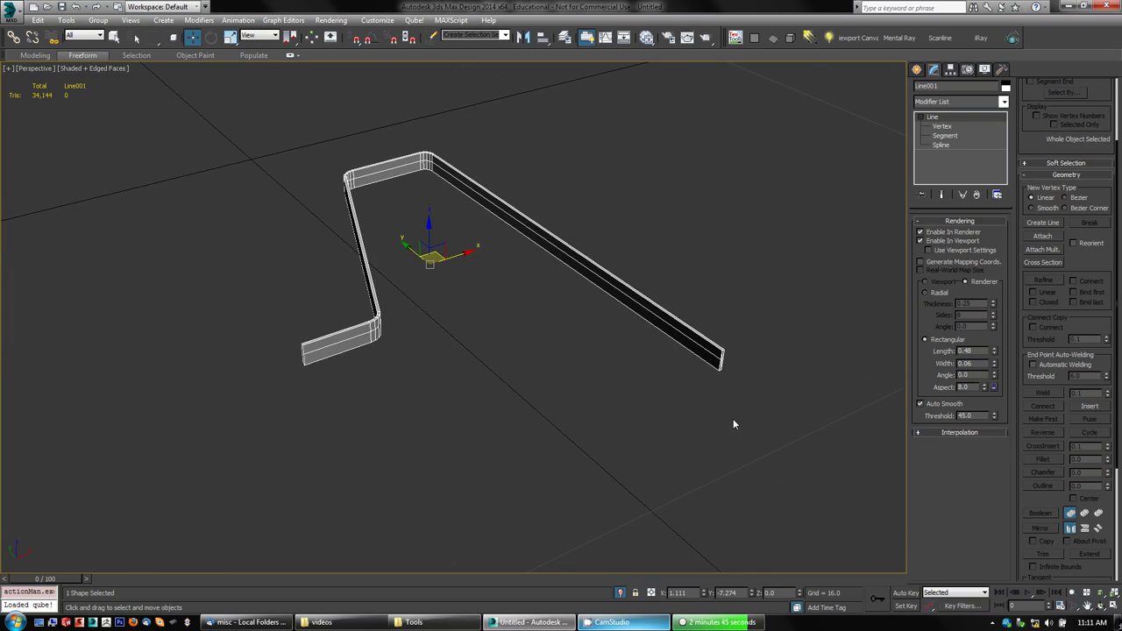
{"action": "key", "text": "ctrl+z"}
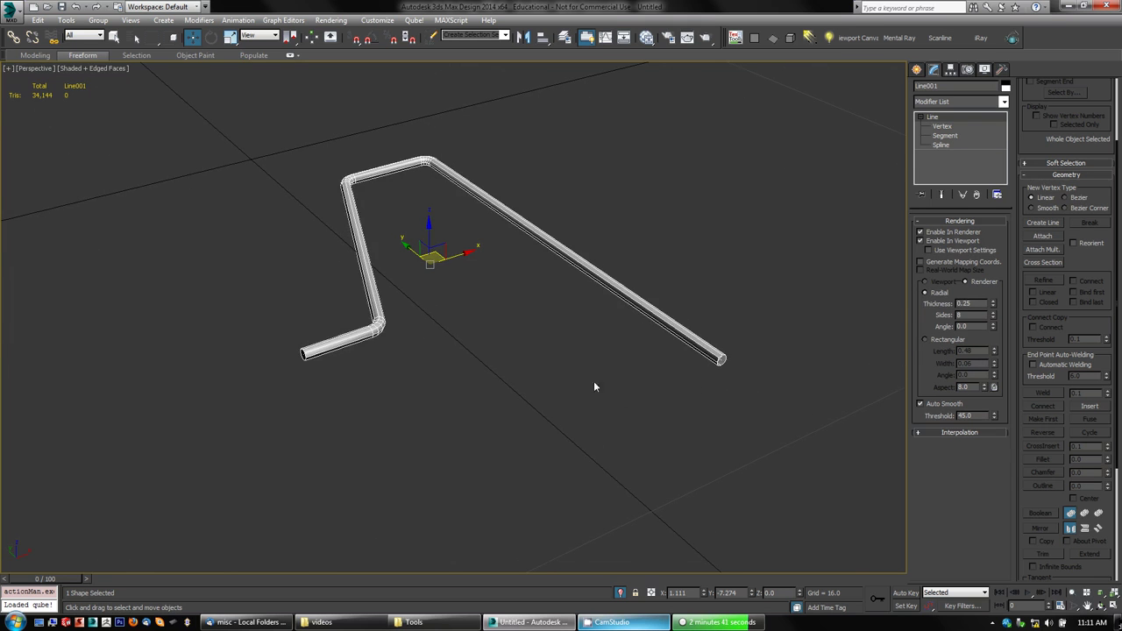
{"action": "middle_click_drag", "start_coordinate": [594, 387], "coordinate": [554, 375]}
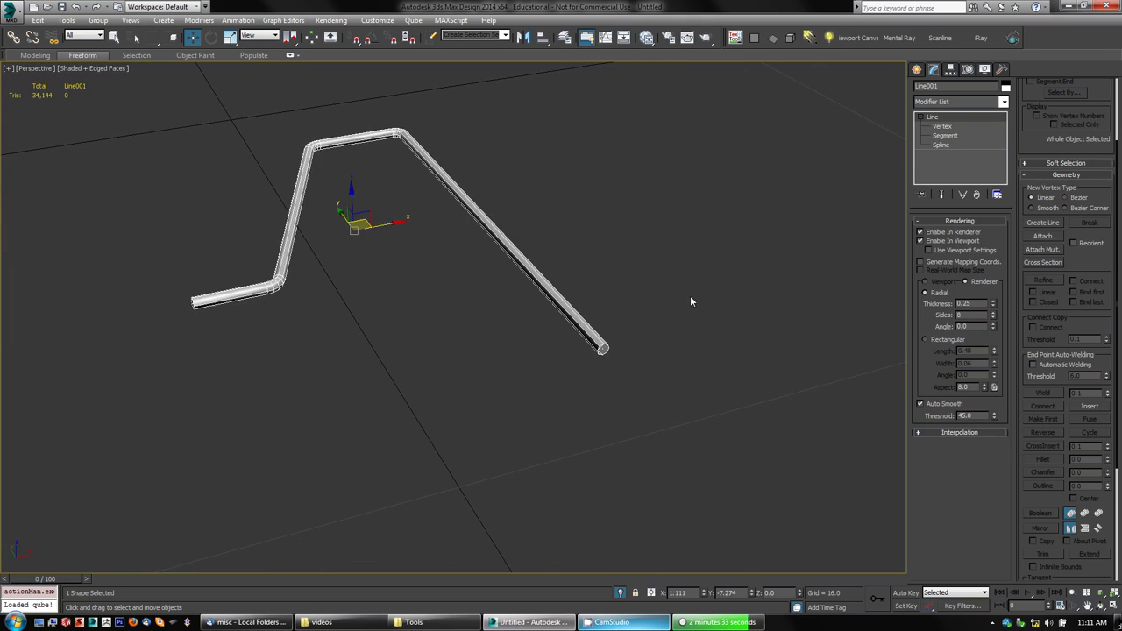
Delete the practice line and unhide the Handle_Wire object by name
{"action": "key", "text": "Delete"}
{"action": "right_click", "coordinate": [671, 262]}
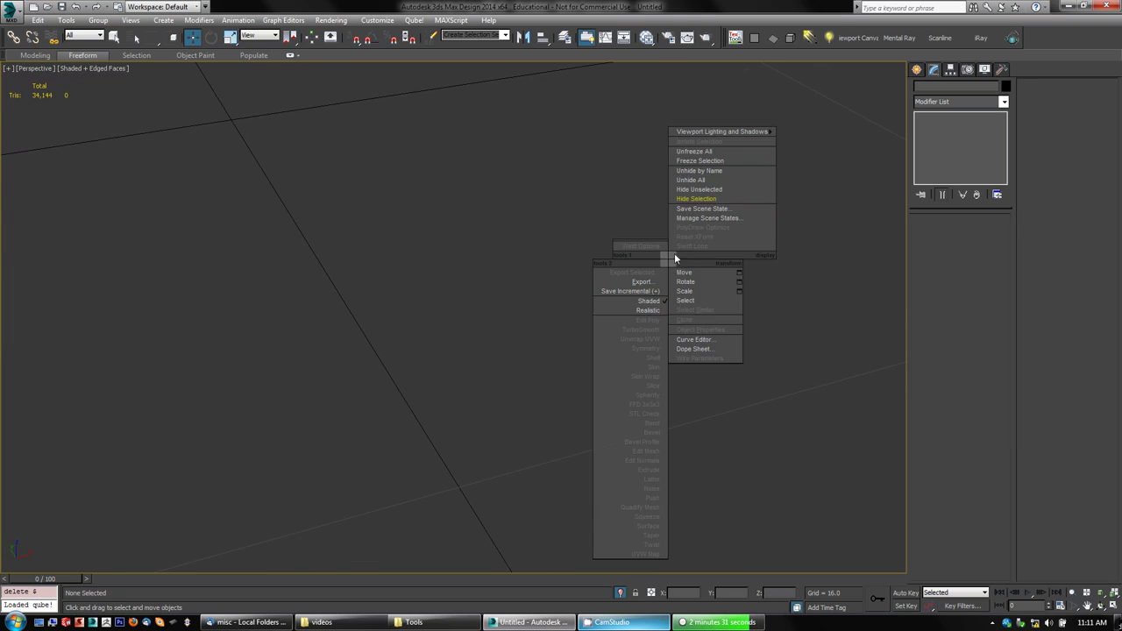
{"action": "left_click", "coordinate": [700, 171]}
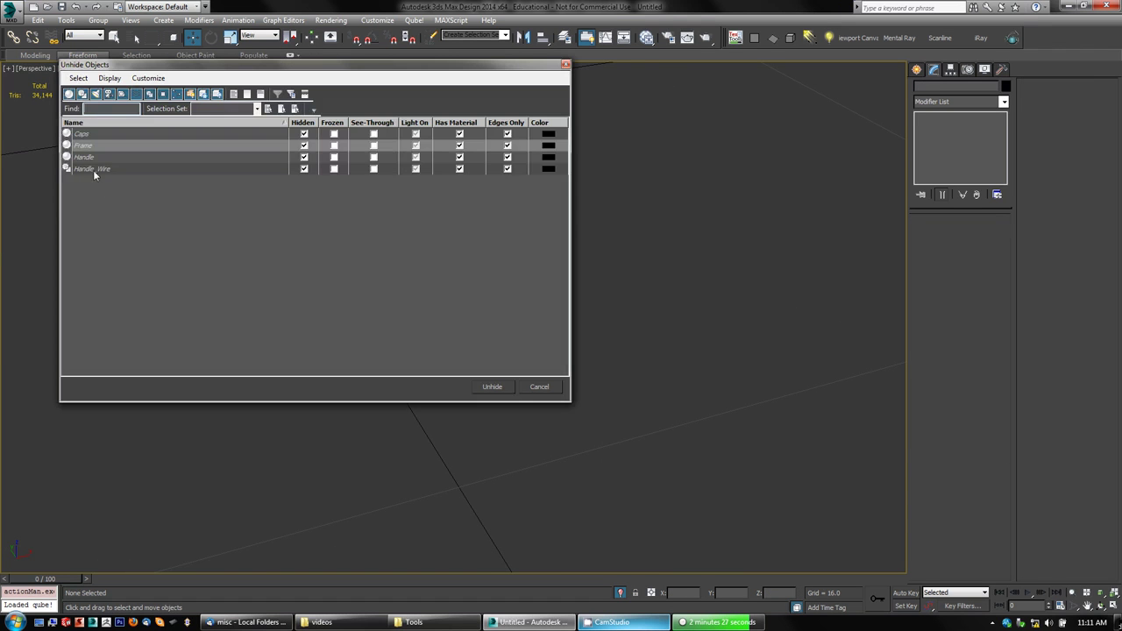
{"action": "double_click", "coordinate": [93, 169]}
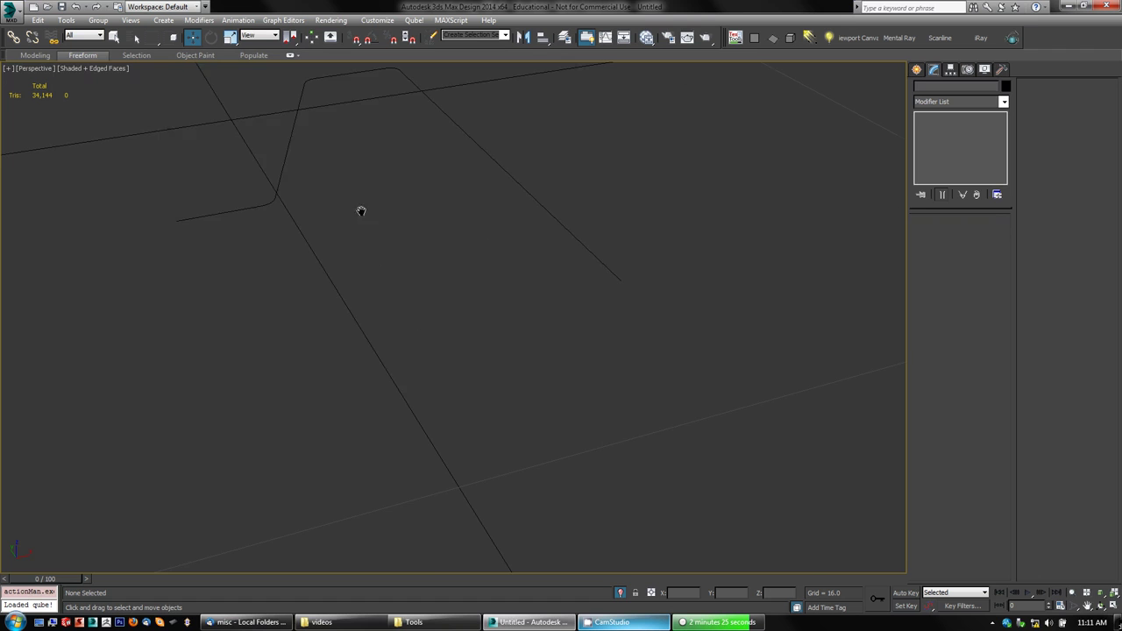
Select the Handle_Wire object and turn on its Edit Poly modifier
{"action": "middle_click_drag", "start_coordinate": [361, 210], "coordinate": [379, 283]}
{"action": "left_click", "coordinate": [516, 303]}
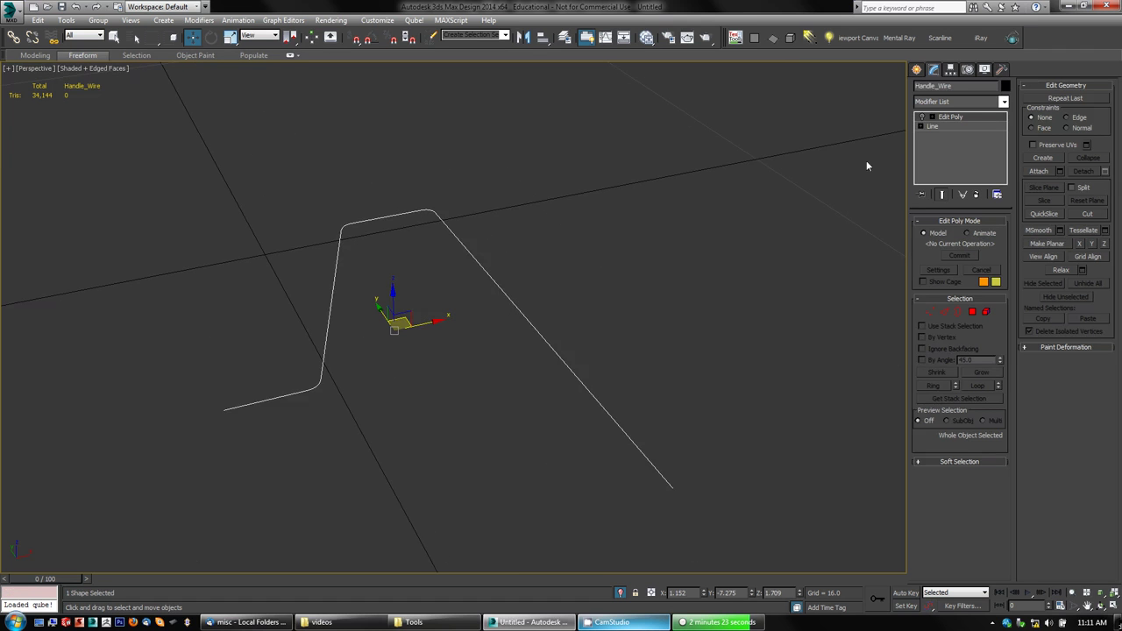
{"action": "left_click", "coordinate": [921, 118]}
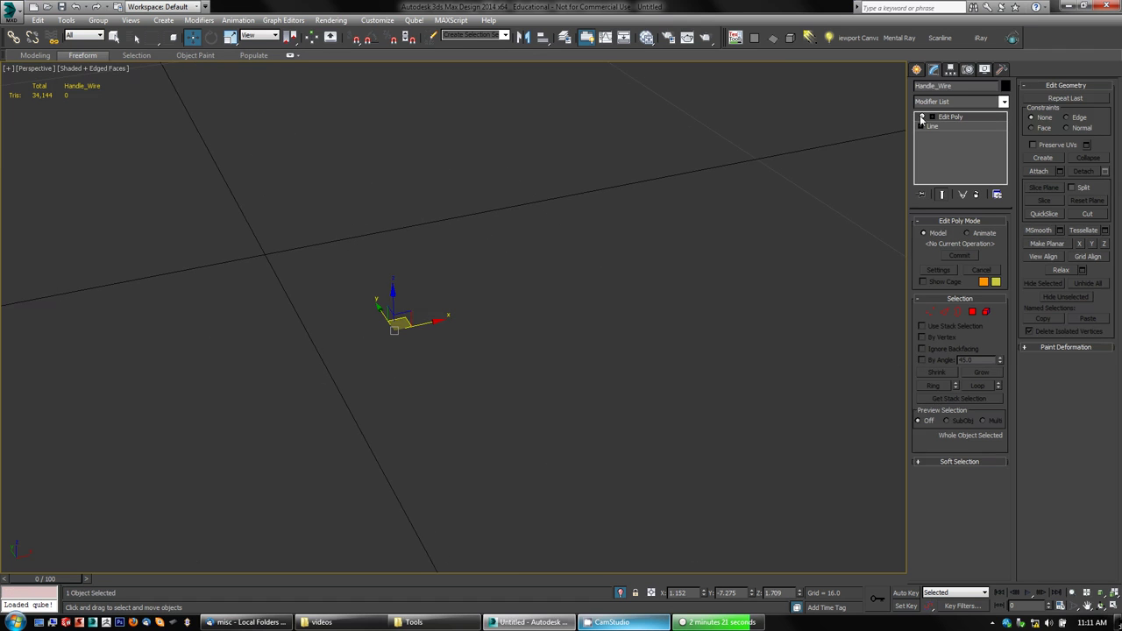
{"action": "middle_click_drag", "start_coordinate": [544, 355], "coordinate": [525, 310]}
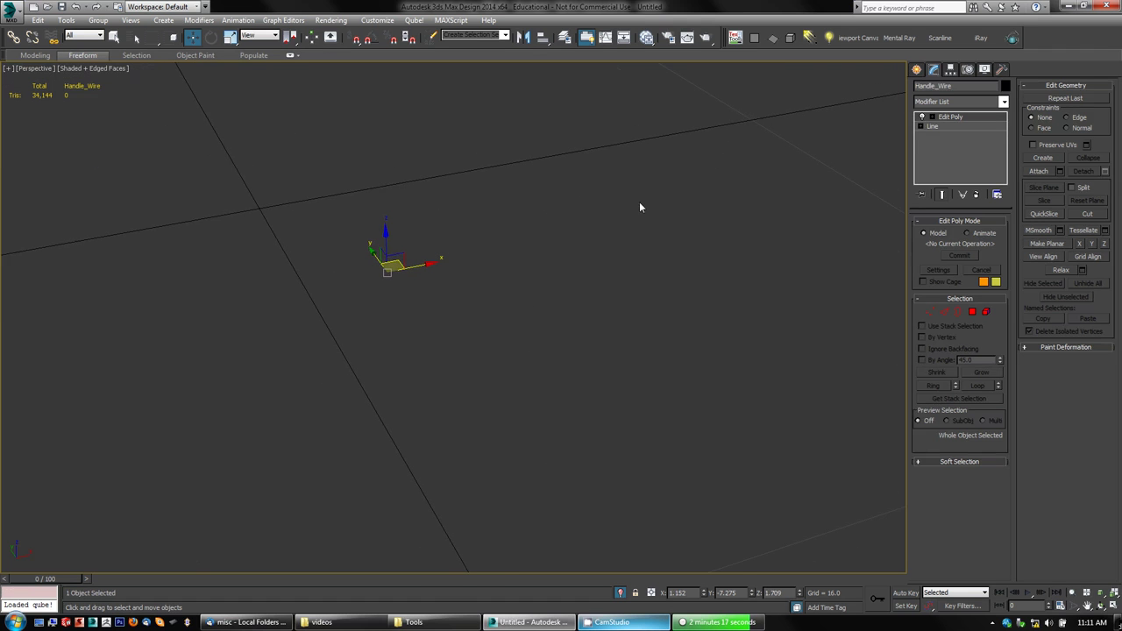
{"action": "middle_click_drag", "start_coordinate": [637, 316], "coordinate": [578, 281], "text": "alt"}
Enable viewport rendering on the Handle_Wire's base Line so the wire displays with thickness
{"action": "left_click", "coordinate": [921, 127]}
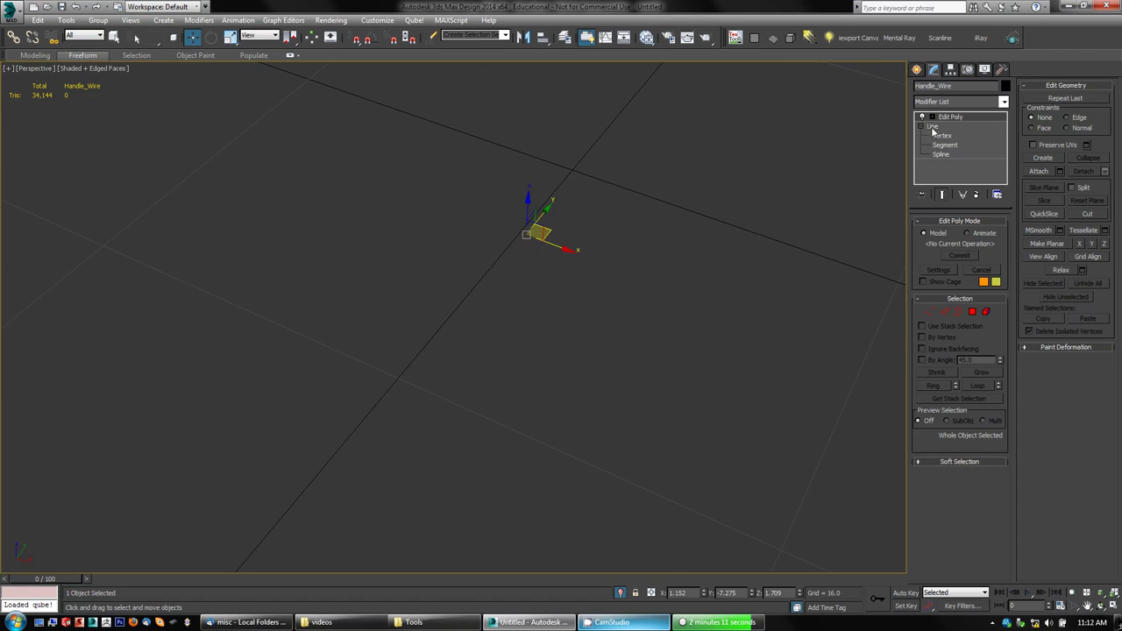
{"action": "left_click", "coordinate": [931, 127]}
{"action": "left_click", "coordinate": [937, 241]}
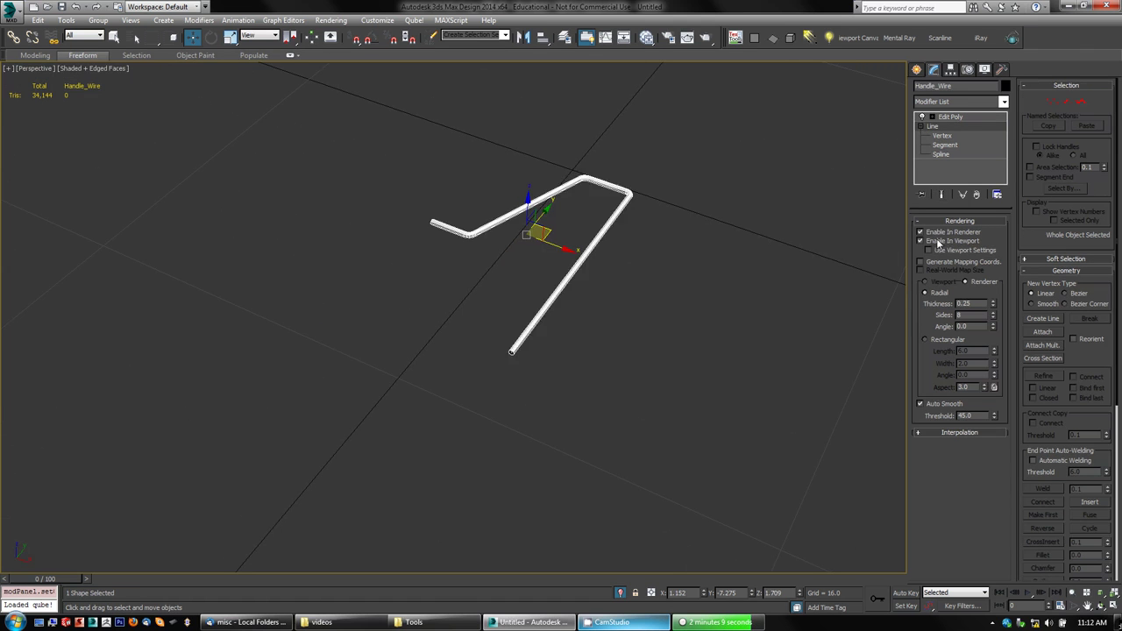
{"action": "middle_click_drag", "start_coordinate": [769, 246], "coordinate": [749, 275], "text": "alt"}
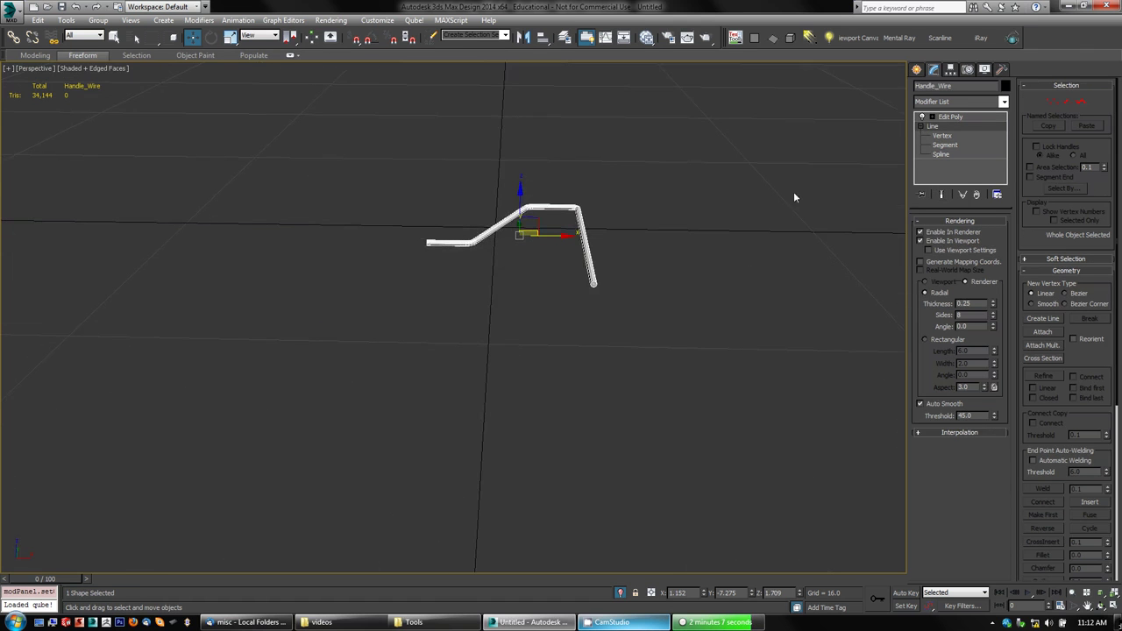
{"action": "middle_click_drag", "start_coordinate": [680, 244], "coordinate": [668, 261], "text": "alt"}
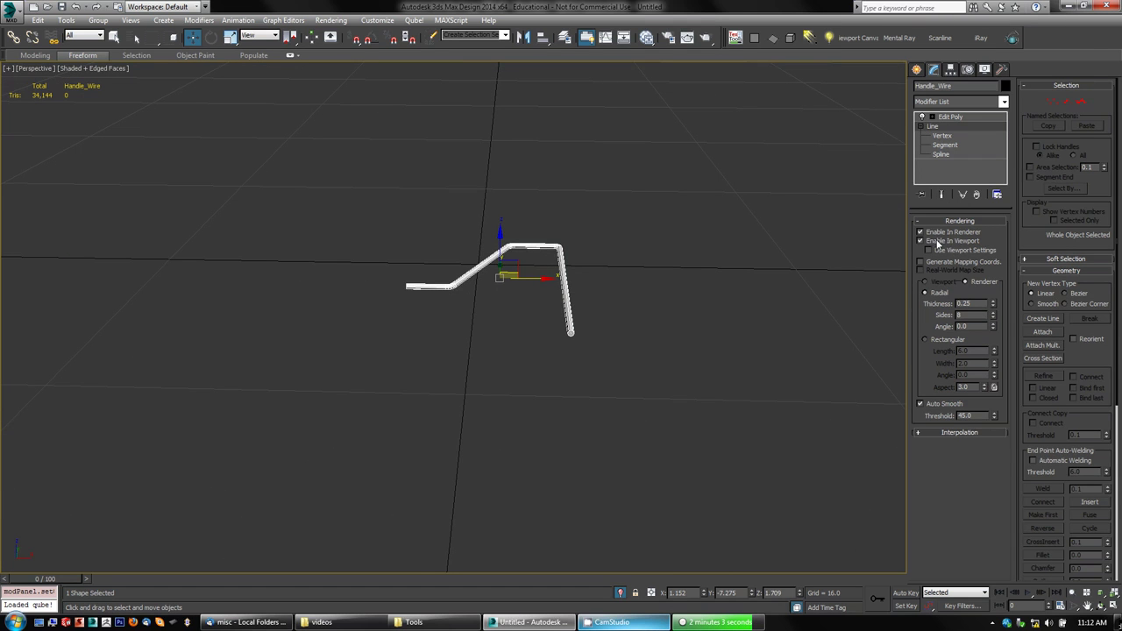
Return to the Handle_Wire's Edit Poly level and inspect the end cap of the wire up close
{"action": "left_click", "coordinate": [944, 119]}
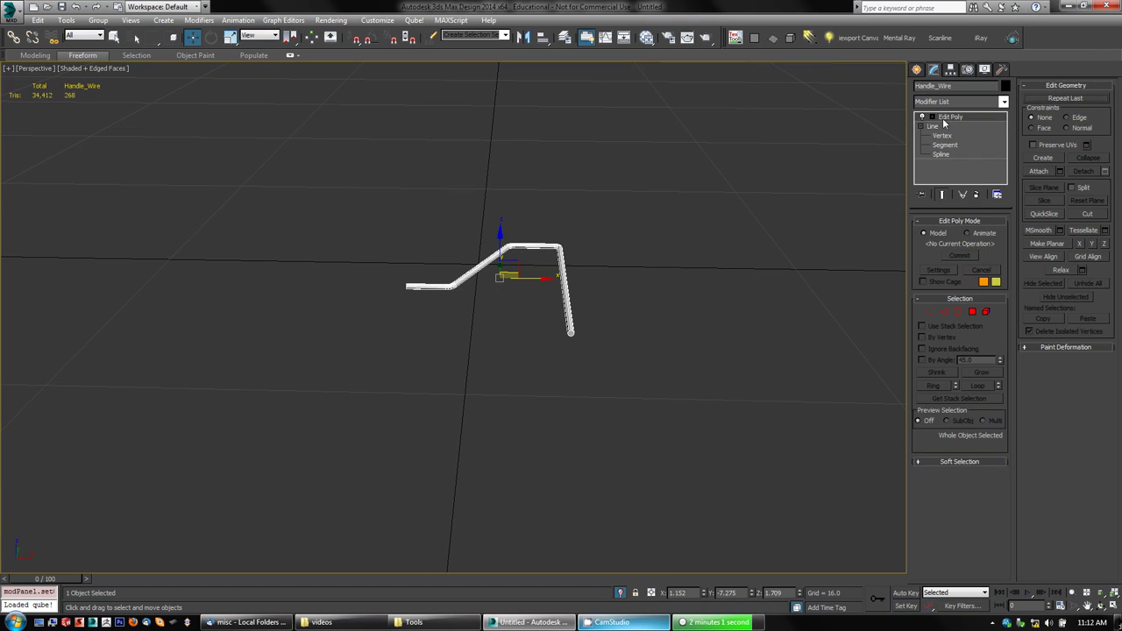
{"action": "scroll", "coordinate": [587, 419], "scroll_direction": "up", "scroll_amount": 5}
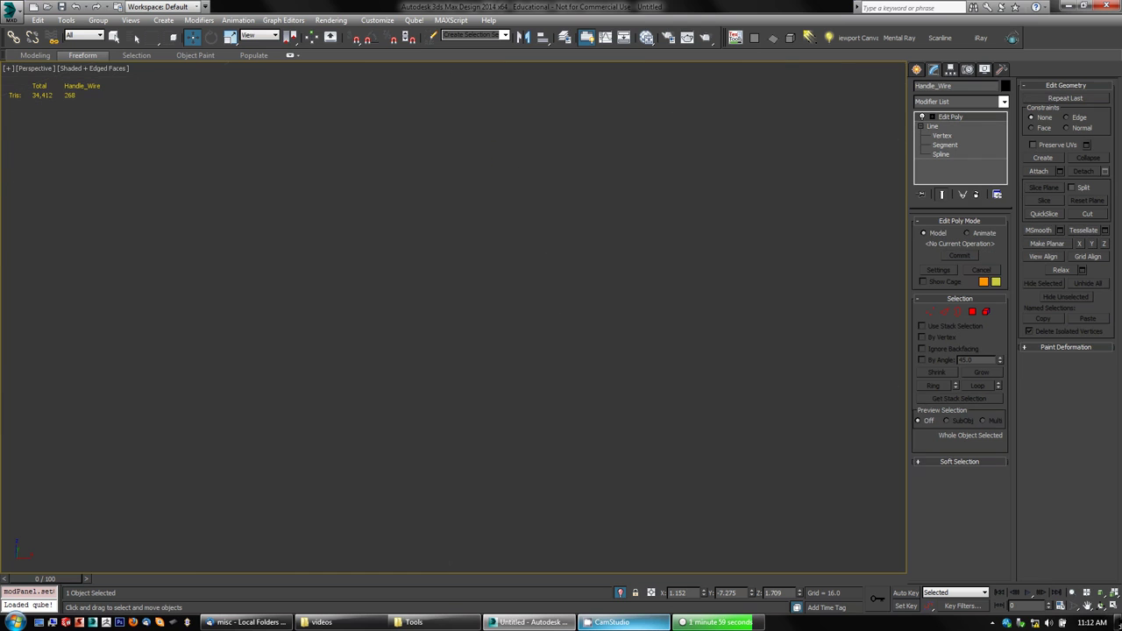
{"action": "scroll", "coordinate": [537, 346], "scroll_direction": "up", "scroll_amount": 5}
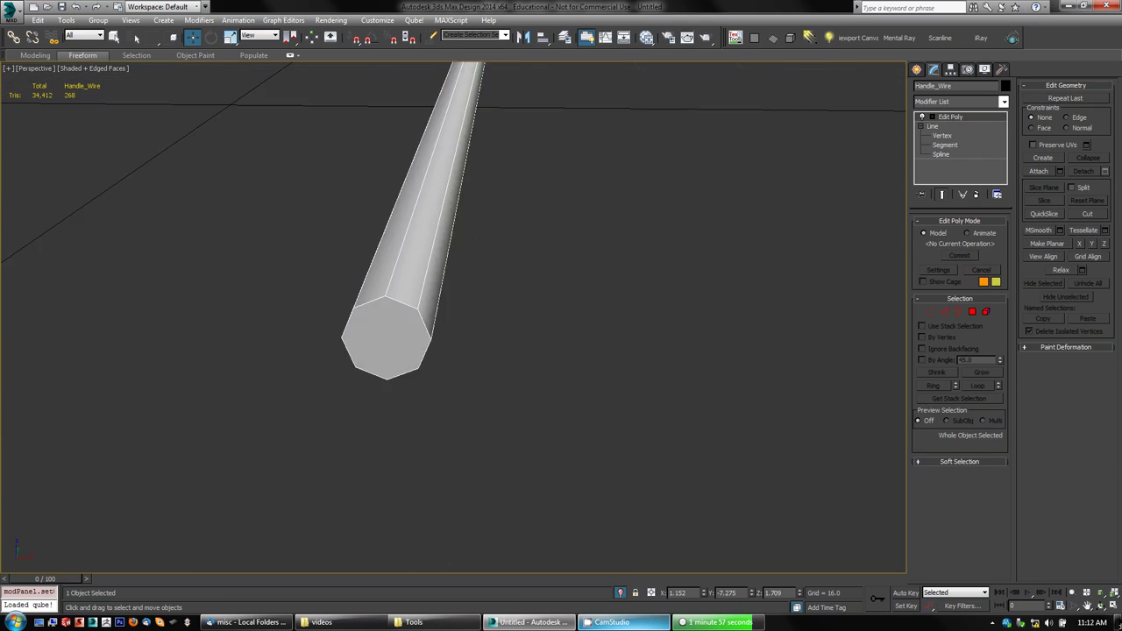
{"action": "middle_click_drag", "start_coordinate": [609, 342], "coordinate": [636, 328], "text": "alt"}
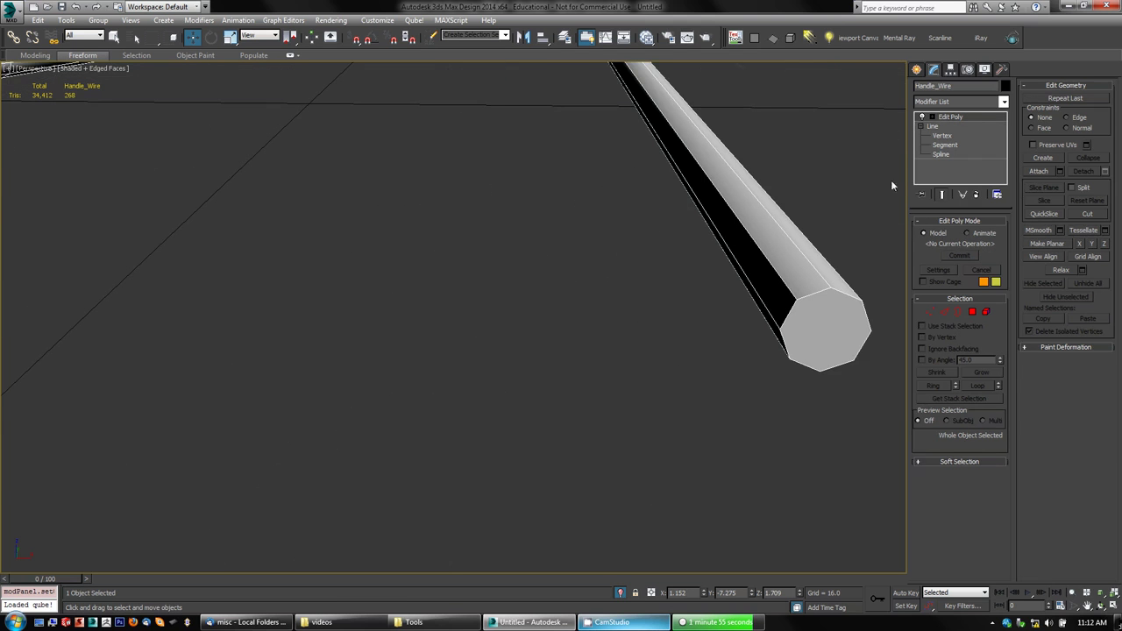
Turn the Edit Poly modifier off and back on to compare the wire's ends as spline and as mesh
{"action": "left_click", "coordinate": [921, 118]}
{"action": "middle_click_drag", "start_coordinate": [876, 153], "coordinate": [796, 220], "text": "alt"}
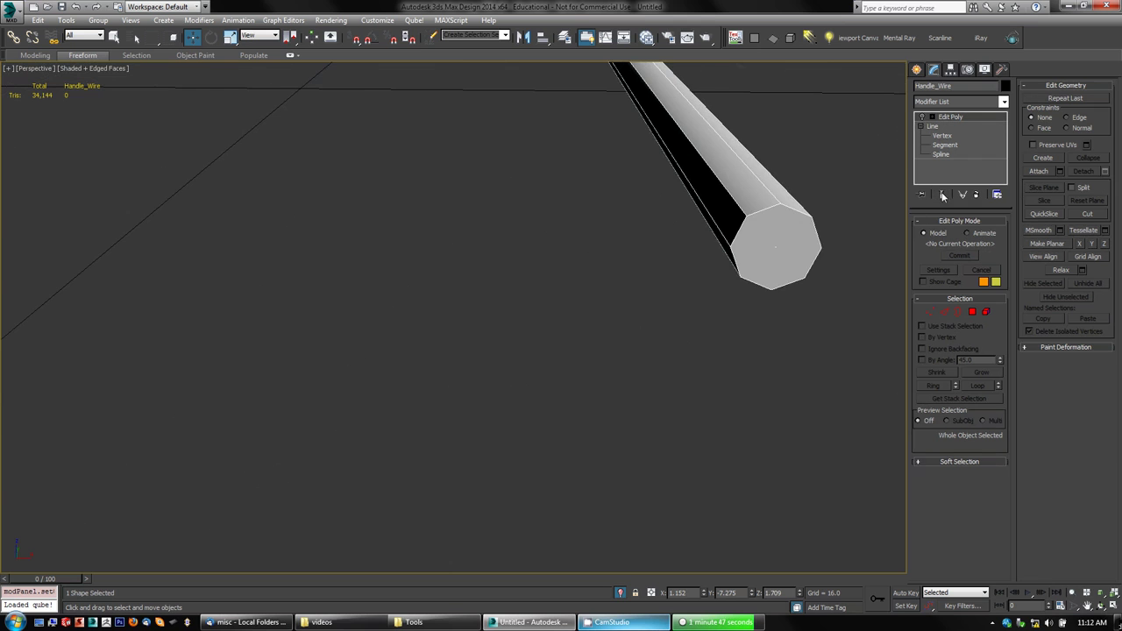
{"action": "middle_click_drag", "start_coordinate": [388, 264], "coordinate": [587, 350]}
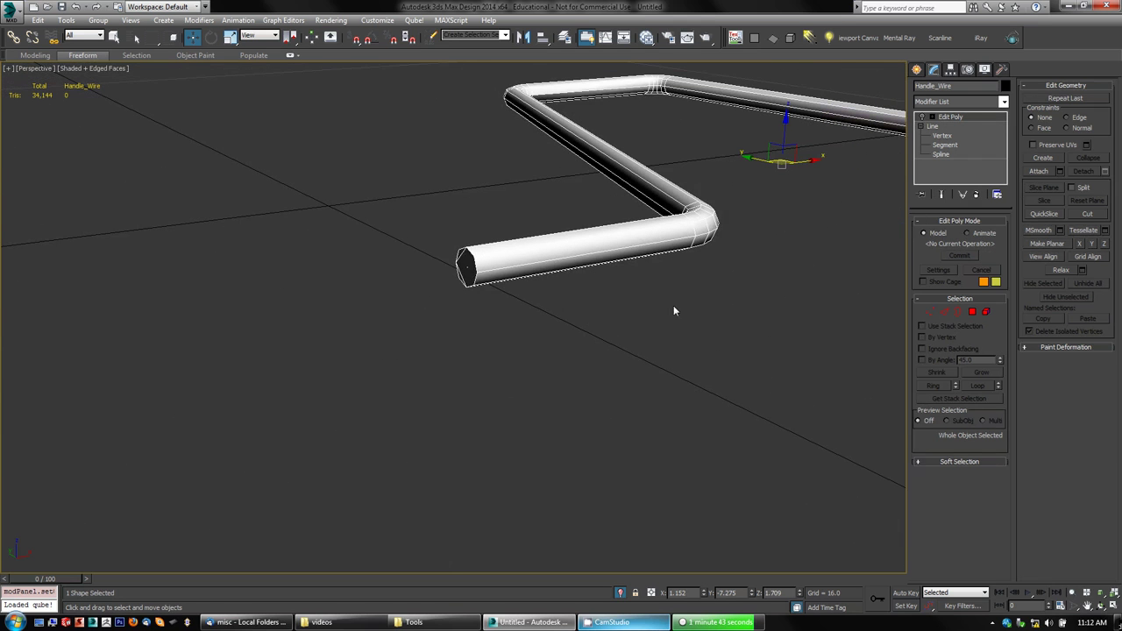
{"action": "left_click", "coordinate": [922, 117]}
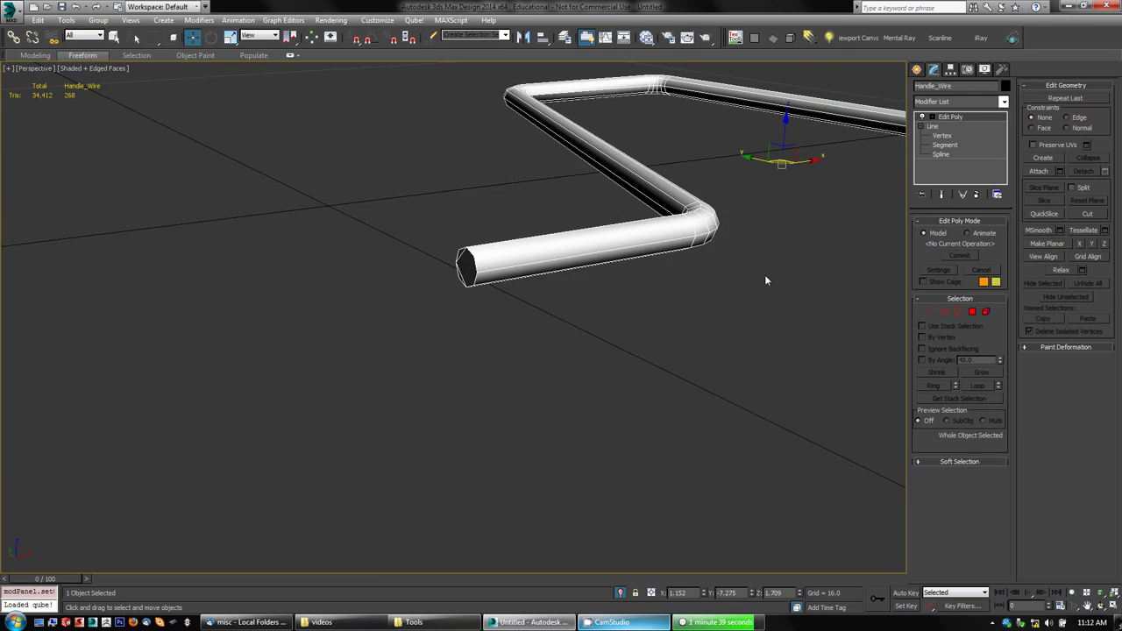
Turn off the edged-faces display and select all of the wire's polygons, finishing back at object level
{"action": "middle_click_drag", "start_coordinate": [764, 276], "coordinate": [708, 279], "text": "alt"}
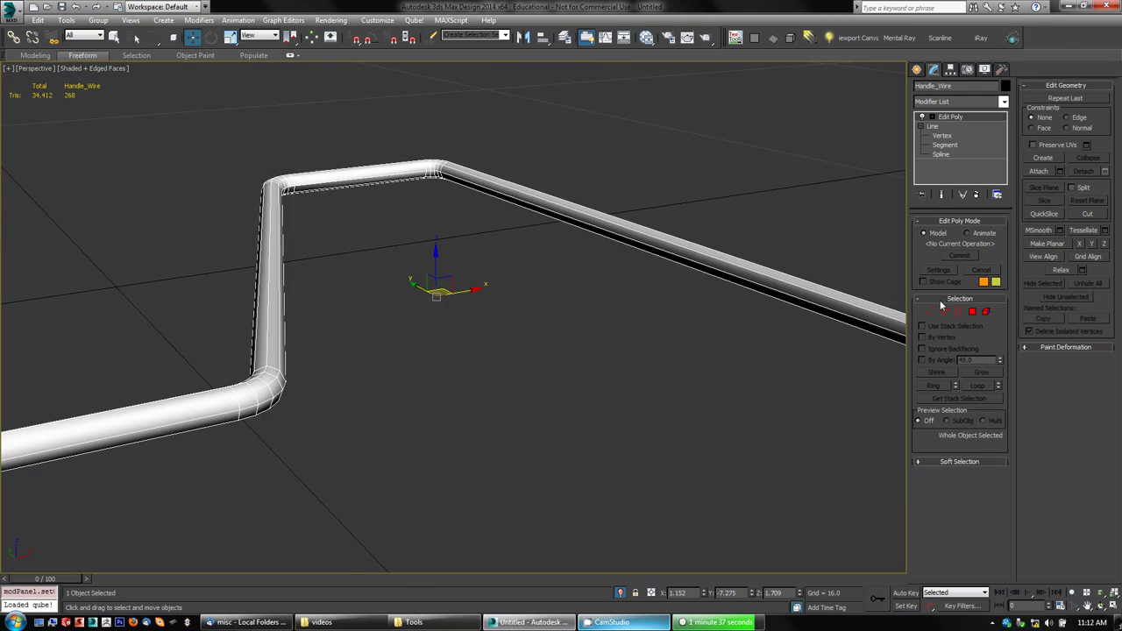
{"action": "left_click", "coordinate": [971, 311]}
{"action": "middle_click_drag", "start_coordinate": [688, 339], "coordinate": [595, 306]}
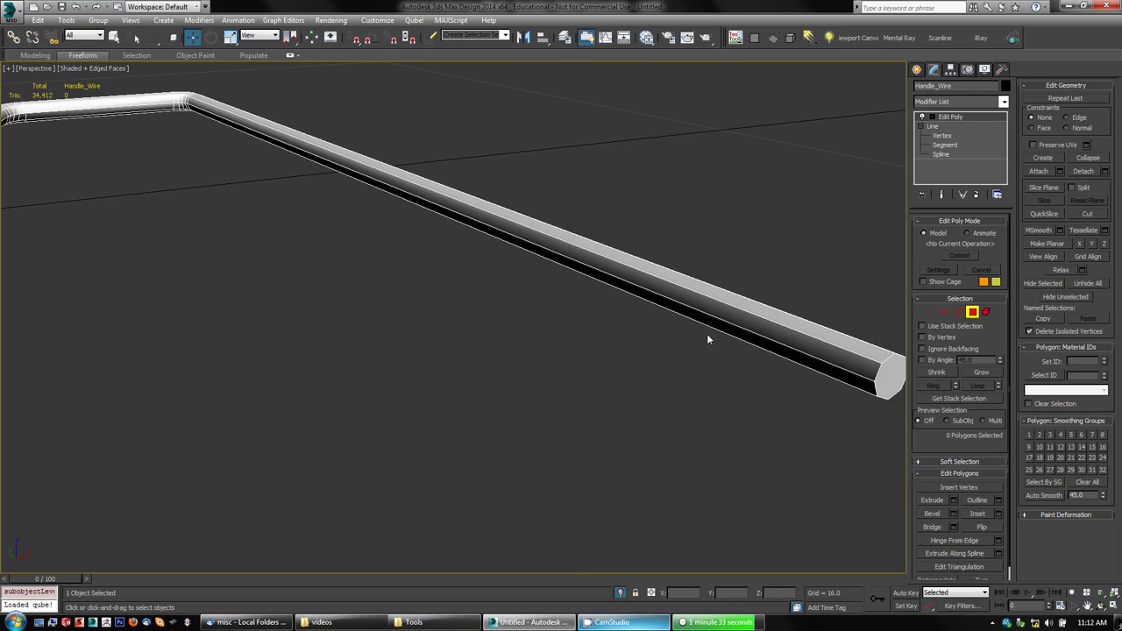
{"action": "key", "text": "F4"}
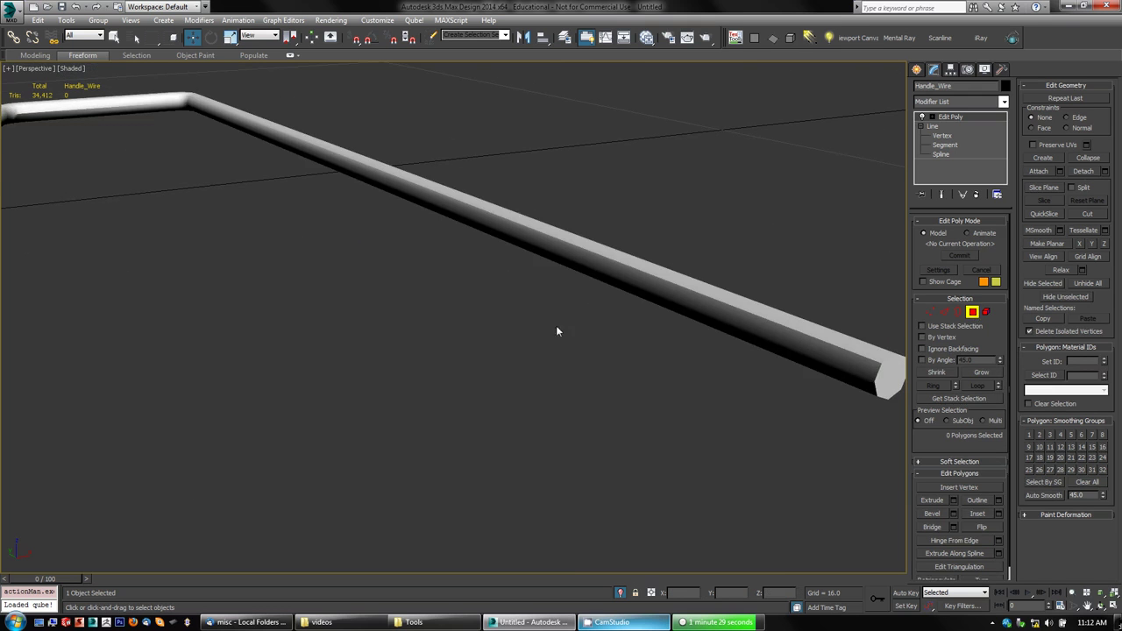
{"action": "middle_click_drag", "start_coordinate": [582, 325], "coordinate": [545, 318]}
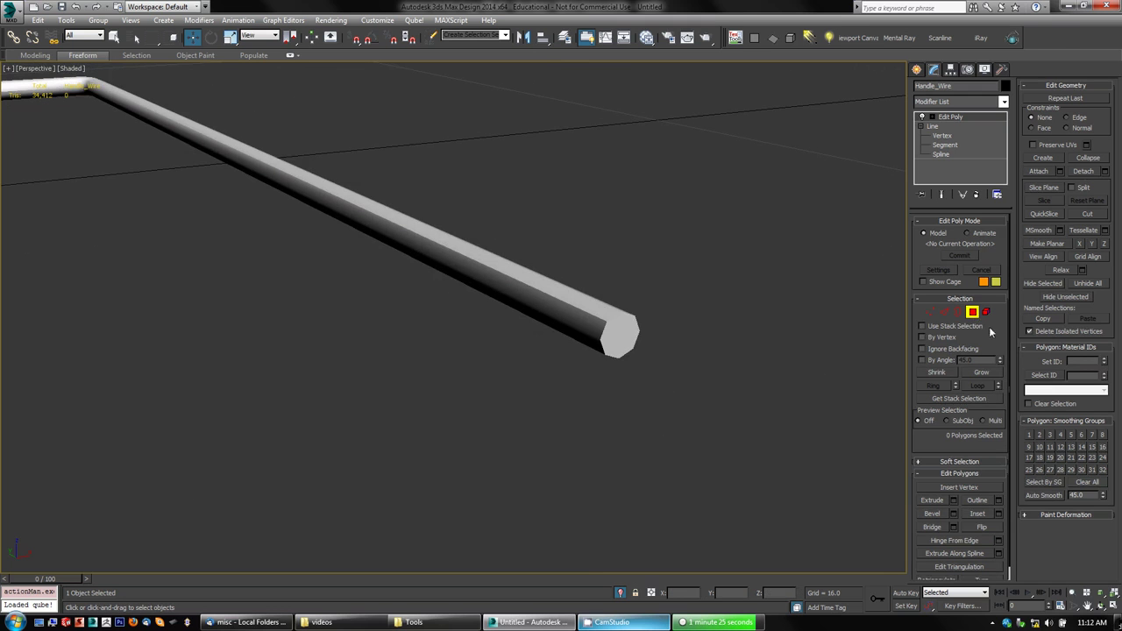
{"action": "key", "text": "ctrl+a"}
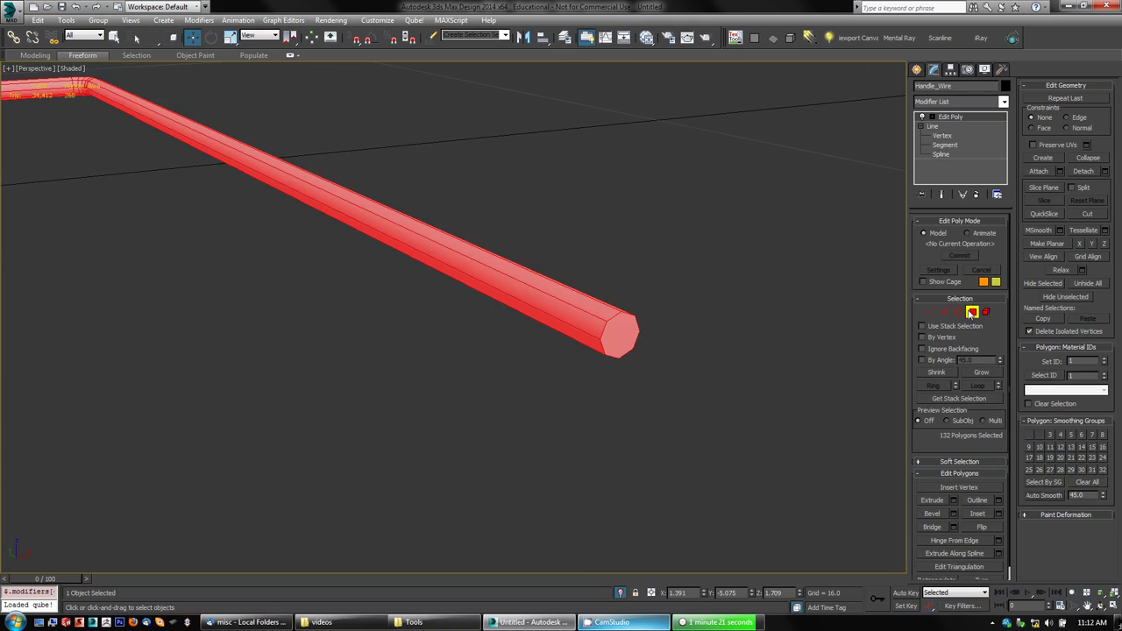
{"action": "key", "text": "5"}
Examine the shaded handle wire's bends and the free end of its long segment from several views
{"action": "middle_click_drag", "start_coordinate": [396, 354], "coordinate": [483, 361]}
{"action": "scroll", "coordinate": [483, 360], "scroll_direction": "down", "scroll_amount": 4}
{"action": "scroll", "coordinate": [456, 324], "scroll_direction": "down", "scroll_amount": 4}
{"action": "scroll", "coordinate": [456, 324], "scroll_direction": "up", "scroll_amount": 5}
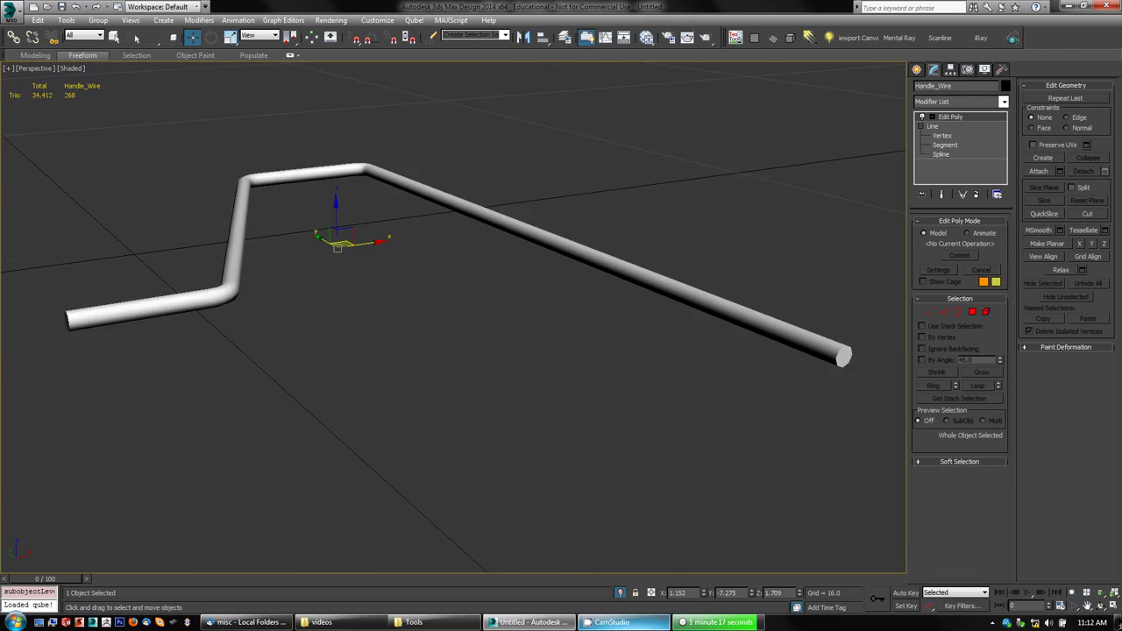
{"action": "middle_click_drag", "start_coordinate": [460, 324], "coordinate": [478, 377], "text": "alt"}
{"action": "key", "text": "z"}
{"action": "scroll", "coordinate": [470, 380], "scroll_direction": "up", "scroll_amount": 4}
{"action": "middle_click_drag", "start_coordinate": [602, 391], "coordinate": [502, 356]}
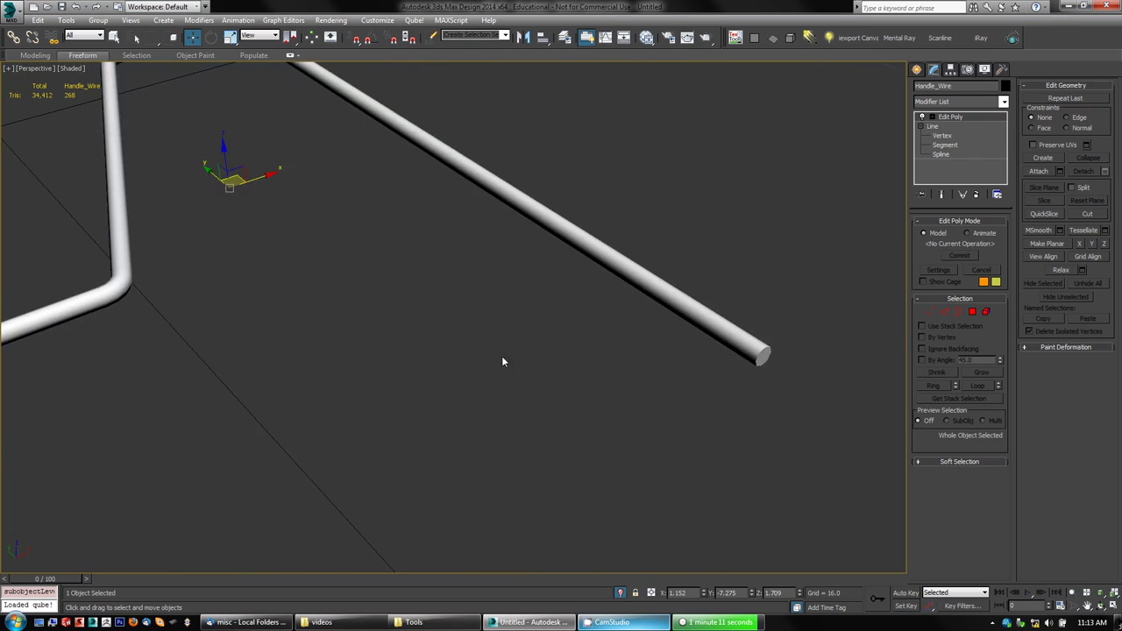
{"action": "middle_click_drag", "start_coordinate": [690, 281], "coordinate": [664, 290]}
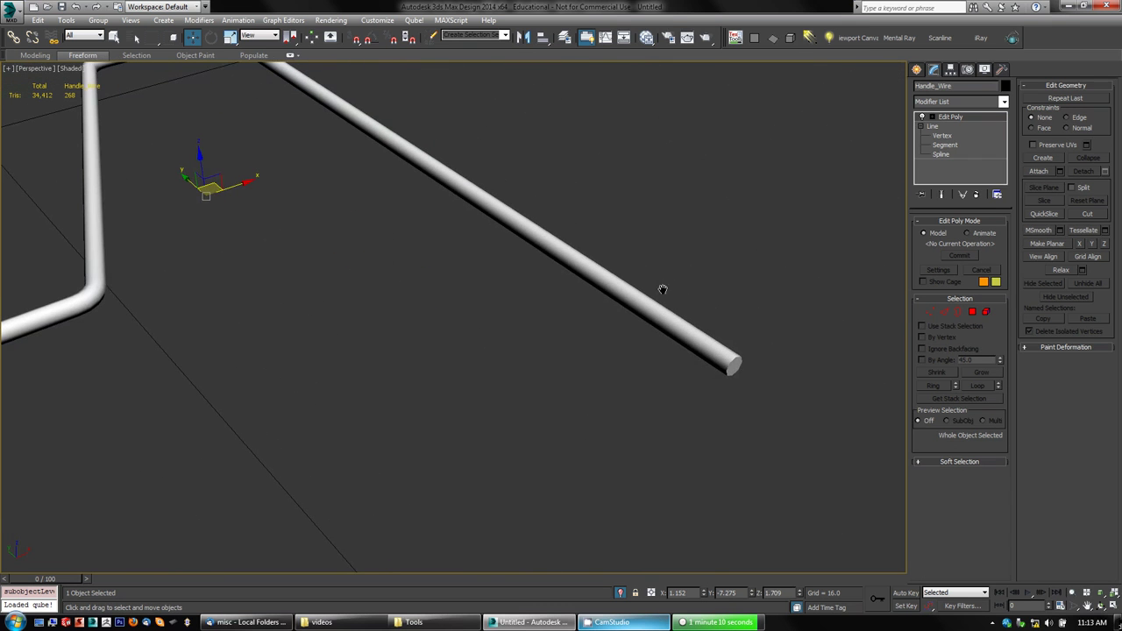
Select the vertices at the free end of the wire's long segment and try to move them
{"action": "left_click", "coordinate": [929, 312]}
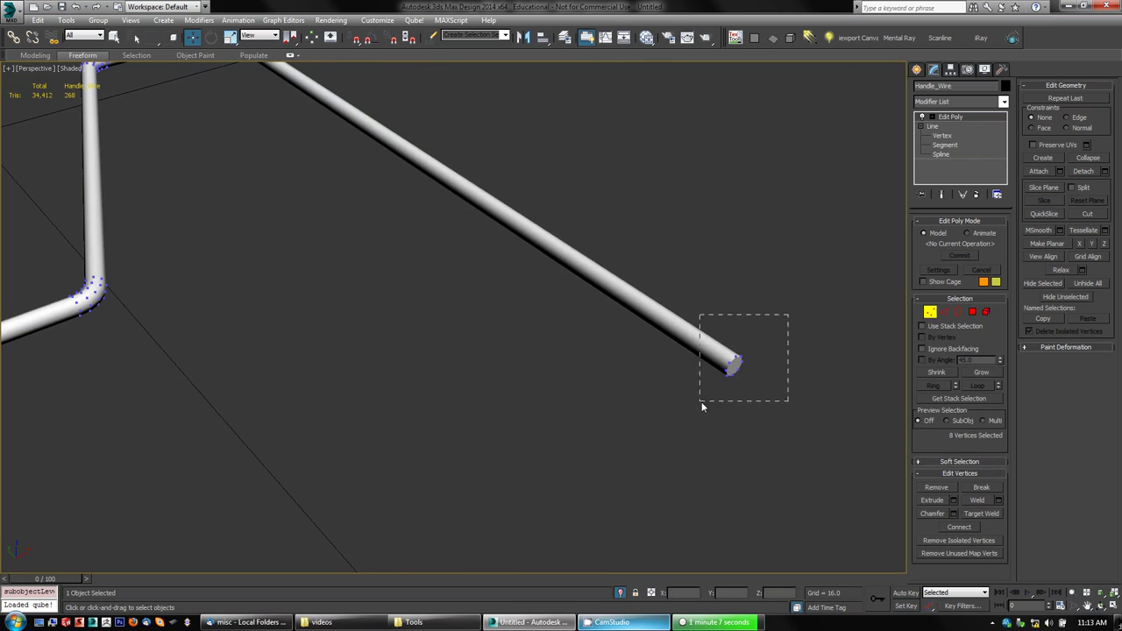
{"action": "left_click_drag", "start_coordinate": [702, 402], "coordinate": [700, 401]}
{"action": "left_click_drag", "start_coordinate": [703, 350], "coordinate": [901, 330]}
Select a single polygon strip along the wire's long segment, view it from other sides and return to object level
{"action": "left_click", "coordinate": [972, 312]}
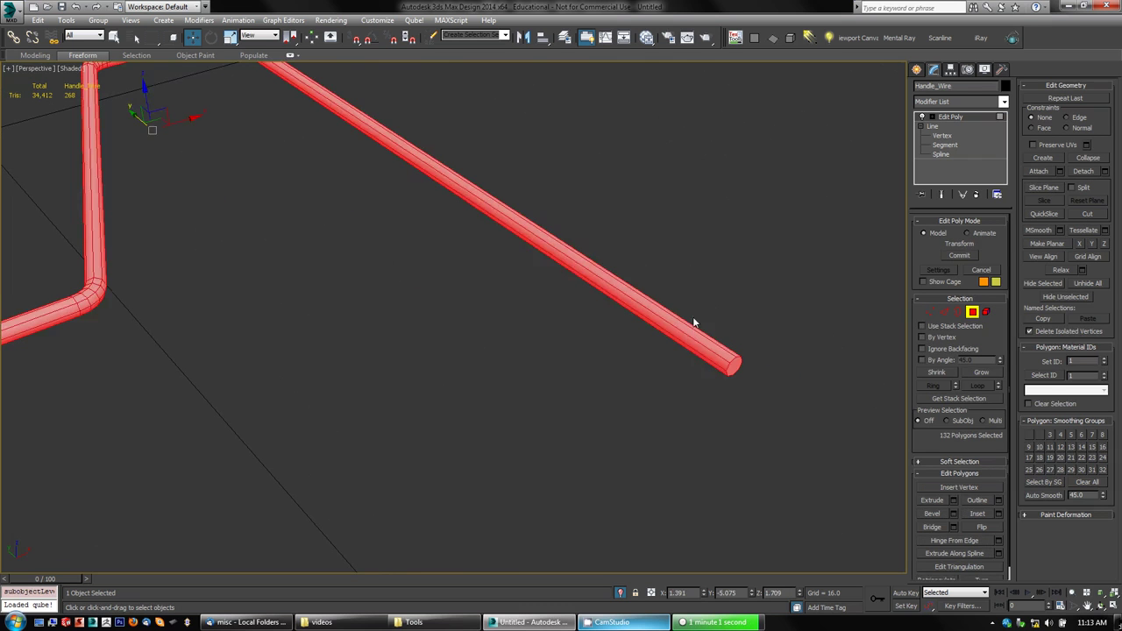
{"action": "left_click", "coordinate": [692, 326]}
{"action": "left_click", "coordinate": [693, 328]}
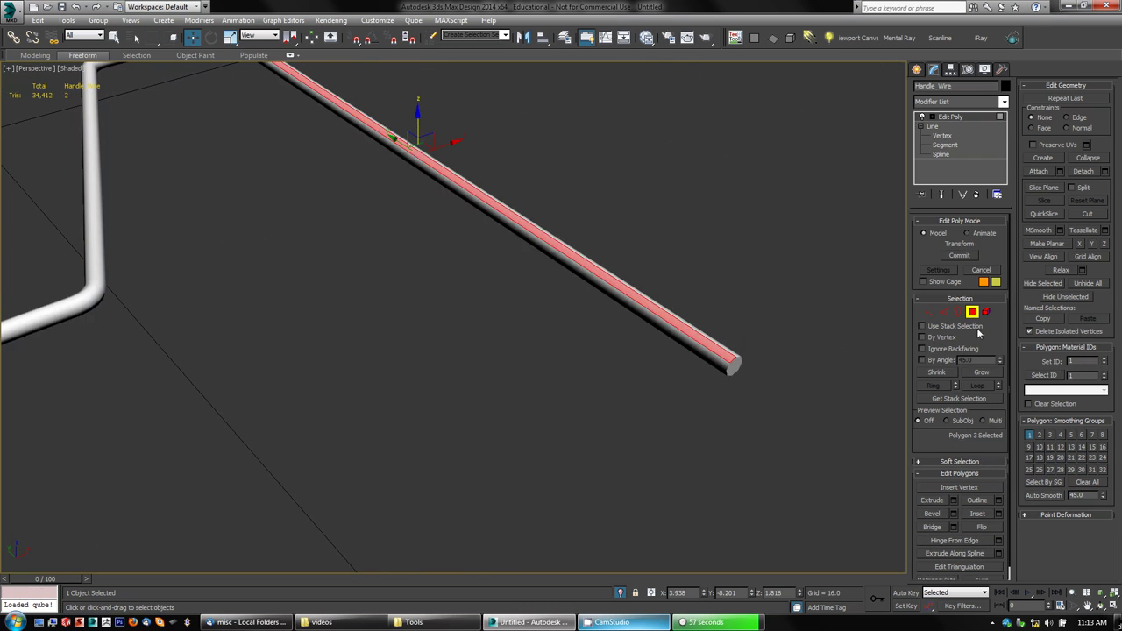
{"action": "middle_click_drag", "start_coordinate": [679, 429], "coordinate": [656, 413], "text": "alt"}
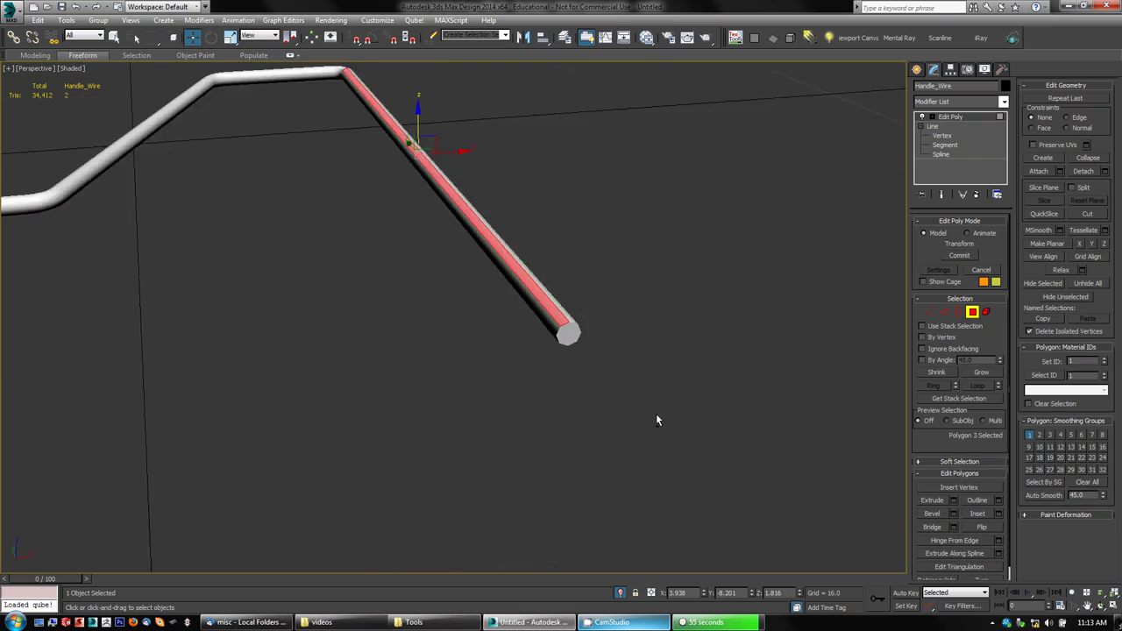
{"action": "scroll", "coordinate": [662, 389], "scroll_direction": "down", "scroll_amount": 6}
{"action": "scroll", "coordinate": [664, 385], "scroll_direction": "up", "scroll_amount": 8}
{"action": "middle_click_drag", "start_coordinate": [605, 373], "coordinate": [642, 369]}
{"action": "scroll", "coordinate": [693, 395], "scroll_direction": "down", "scroll_amount": 5}
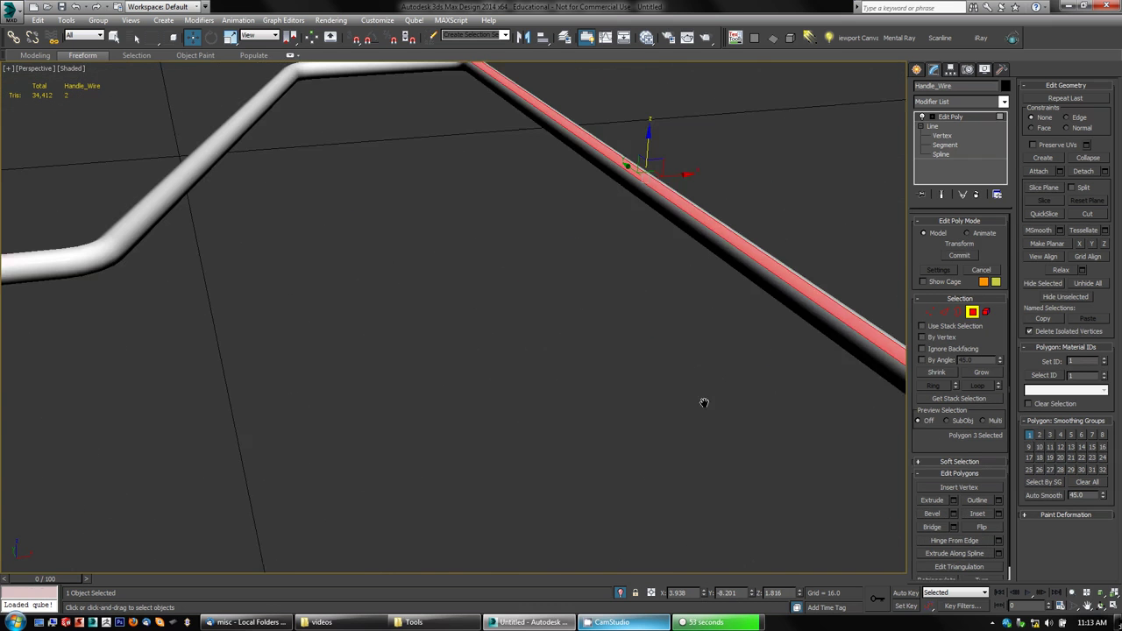
{"action": "left_click", "coordinate": [972, 312]}
{"action": "scroll", "coordinate": [883, 334], "scroll_direction": "down", "scroll_amount": 6}
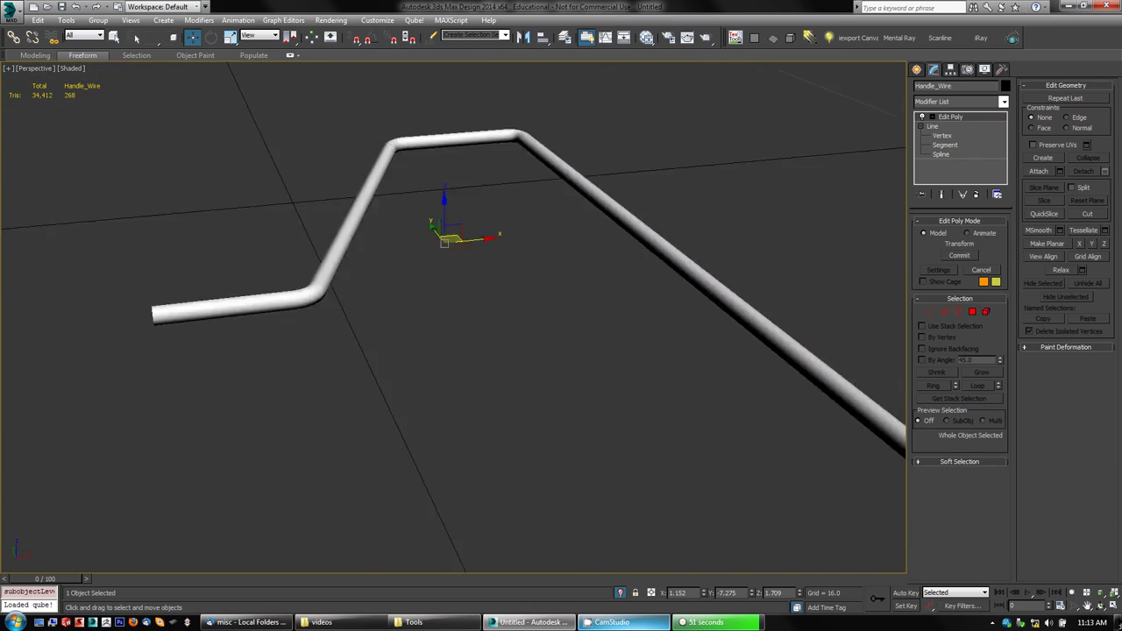
{"action": "middle_click_drag", "start_coordinate": [666, 364], "coordinate": [618, 348], "text": "alt"}
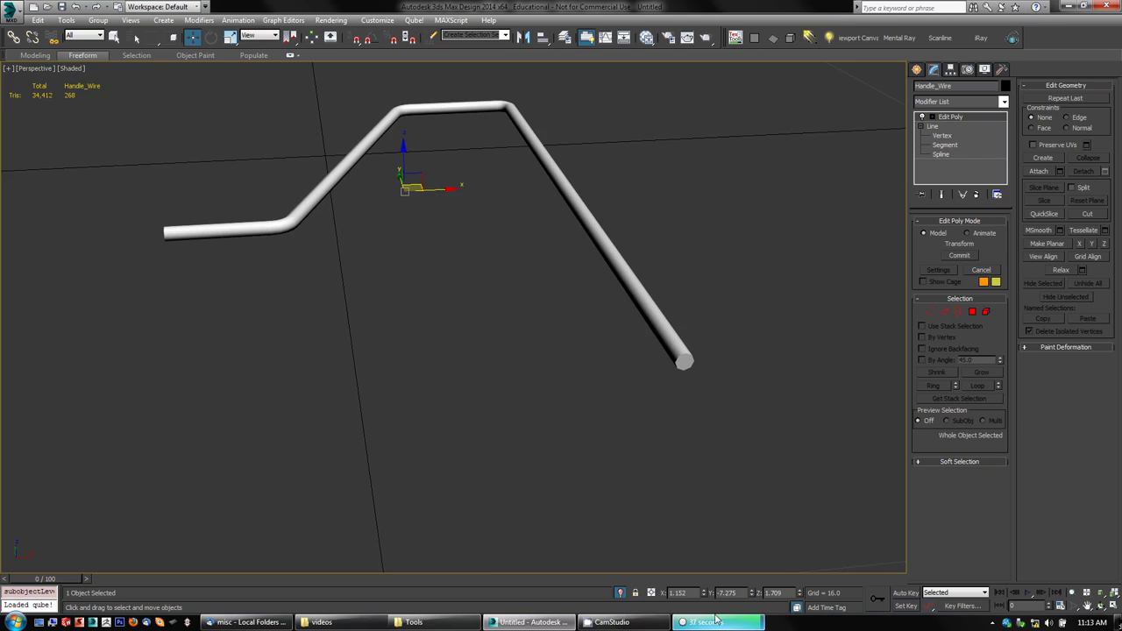
{"action": "left_click", "coordinate": [639, 627]}
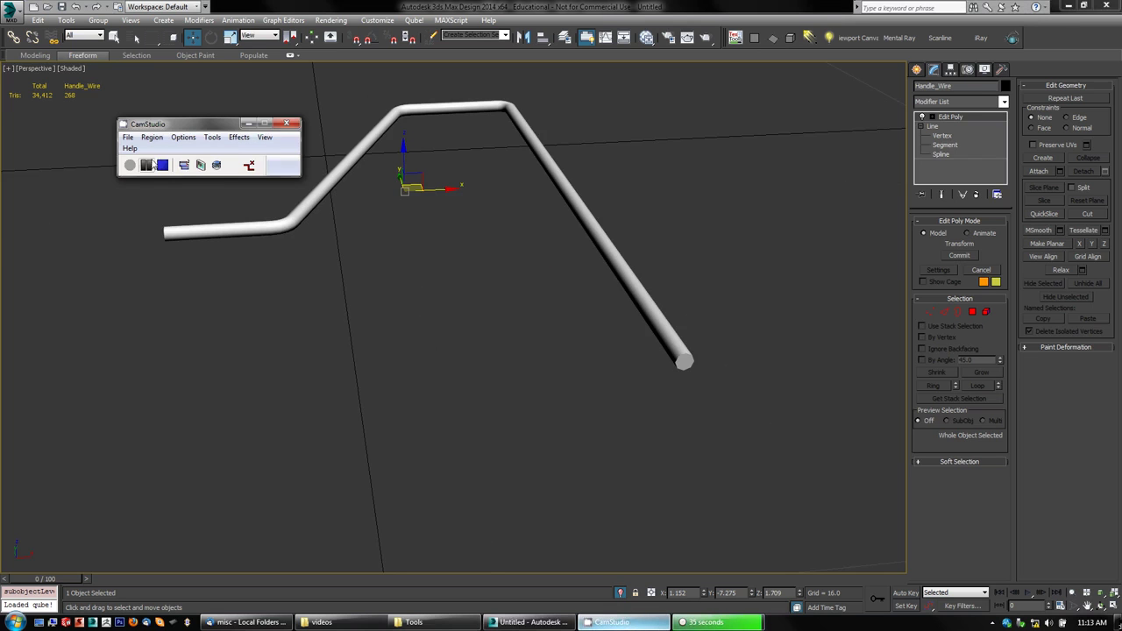